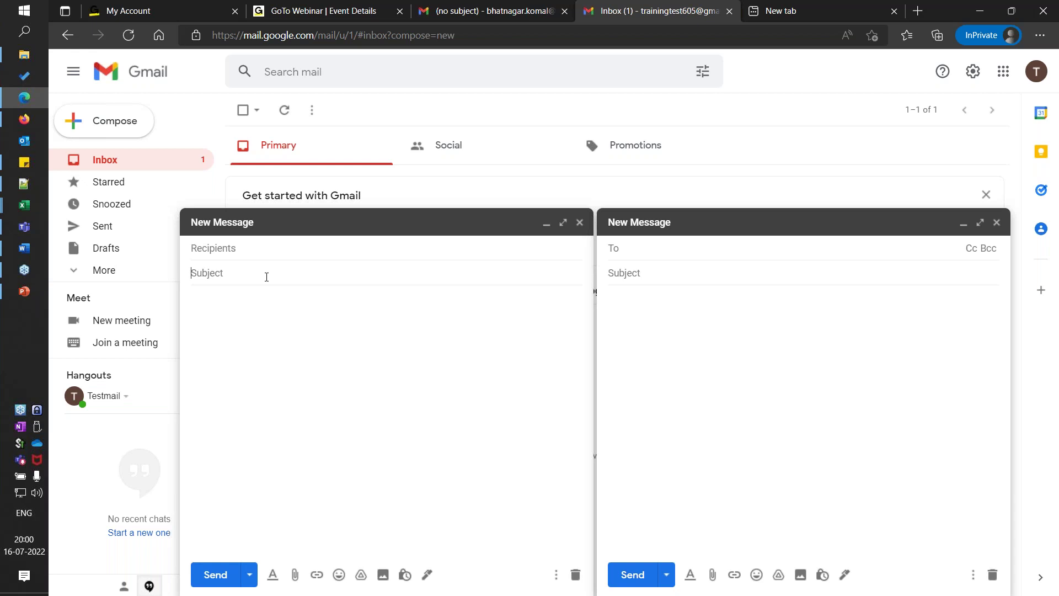
# Enter the first recipient's name in the To field of the new message.
pyautogui.hotkey('shift', 'Tab')
pyautogui.write('priyanka')
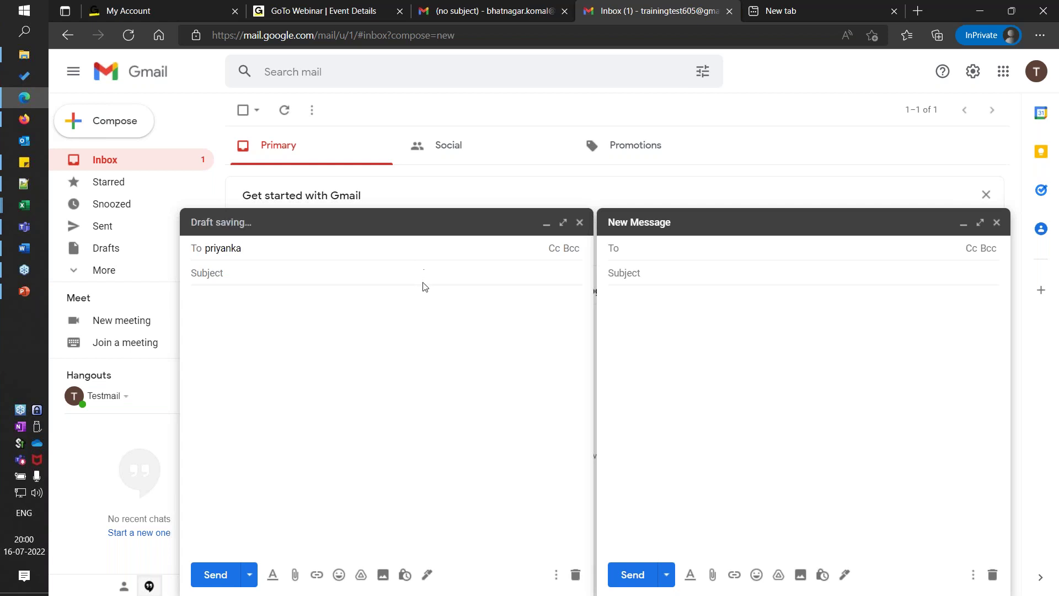
pyautogui.press('Return')
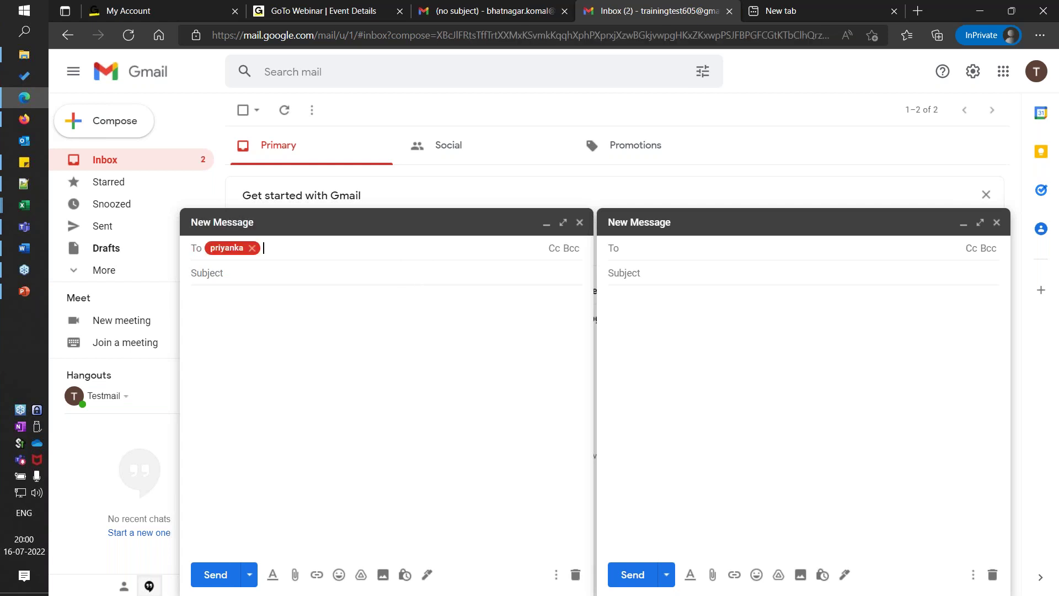
# Add mentorbuddy as a Cc recipient of the message and show the empty Bcc field.
pyautogui.click(552, 247)
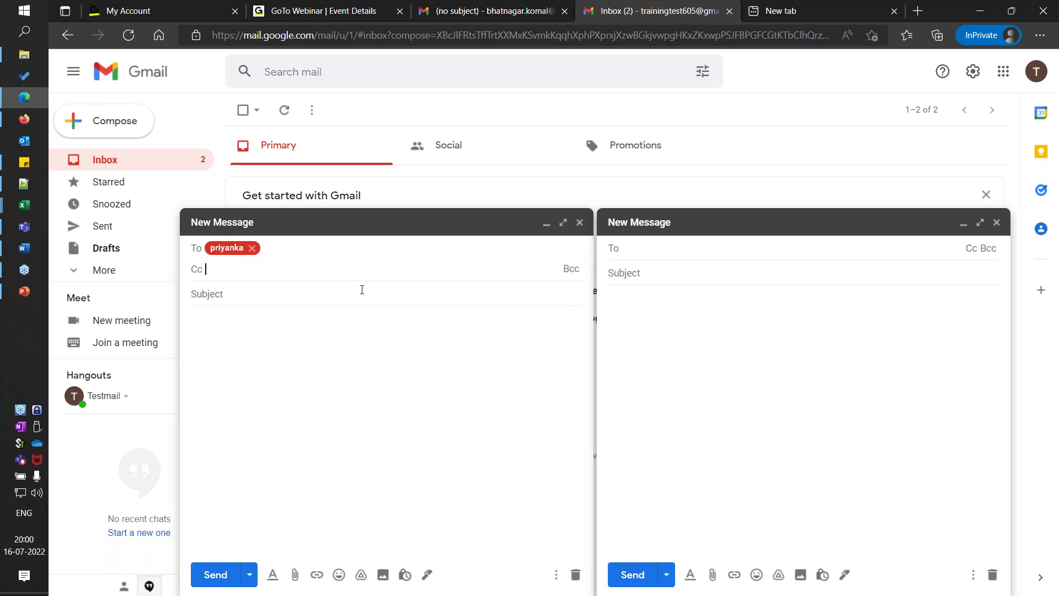
pyautogui.write('mentorbuddy')
pyautogui.click(378, 283)
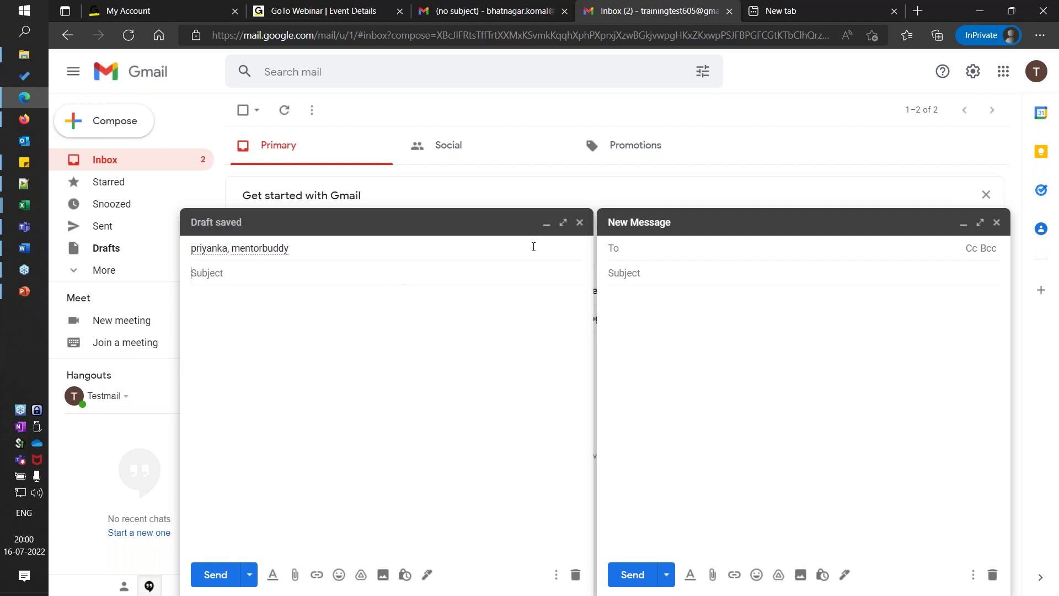
pyautogui.click(429, 250)
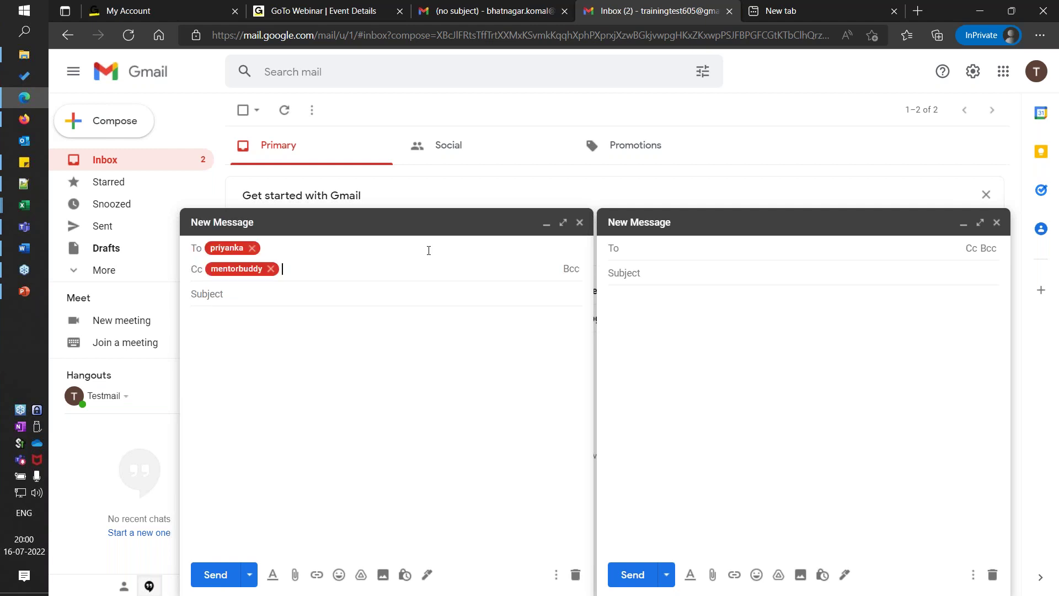
pyautogui.click(572, 269)
pyautogui.click(289, 312)
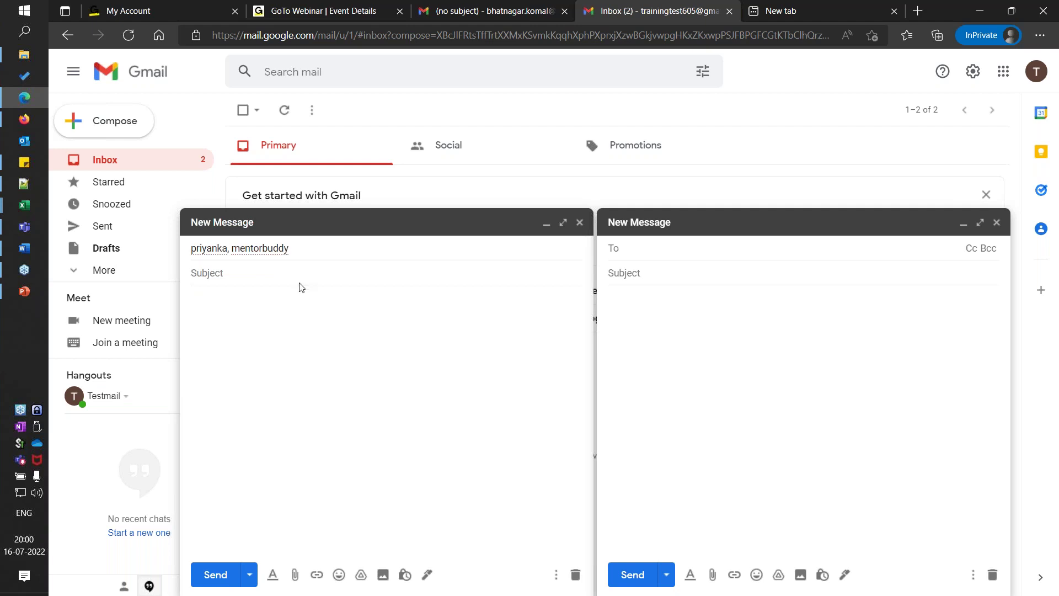
# Add three more recipients by first name to the message's To field.
pyautogui.click(333, 248)
pyautogui.write('varun')
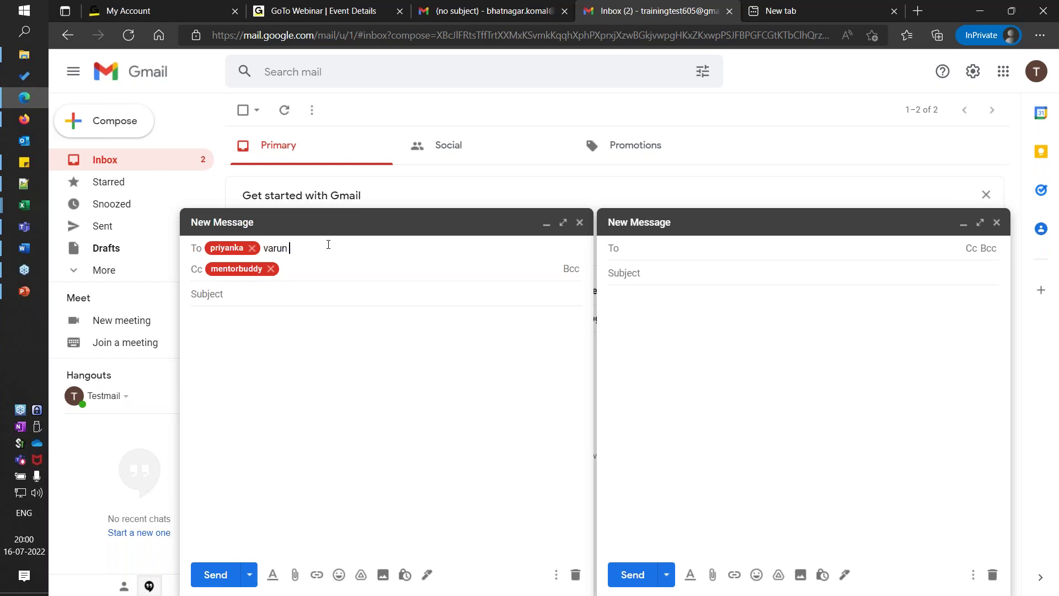
pyautogui.press('Return')
pyautogui.write('yasser')
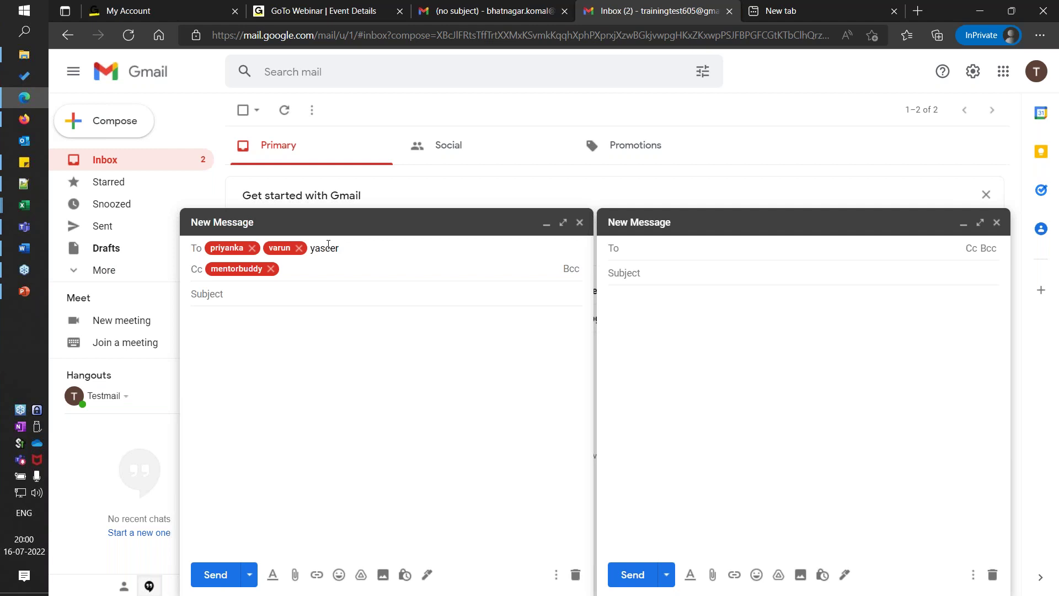
pyautogui.press('Return')
pyautogui.write('vis')
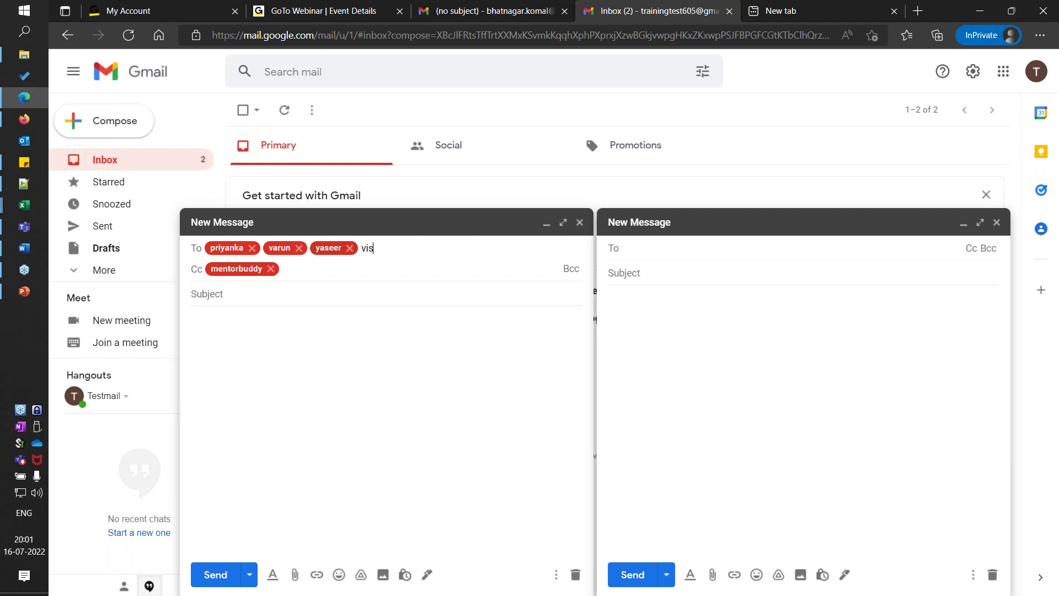
pyautogui.write('amy')
pyautogui.click(349, 293)
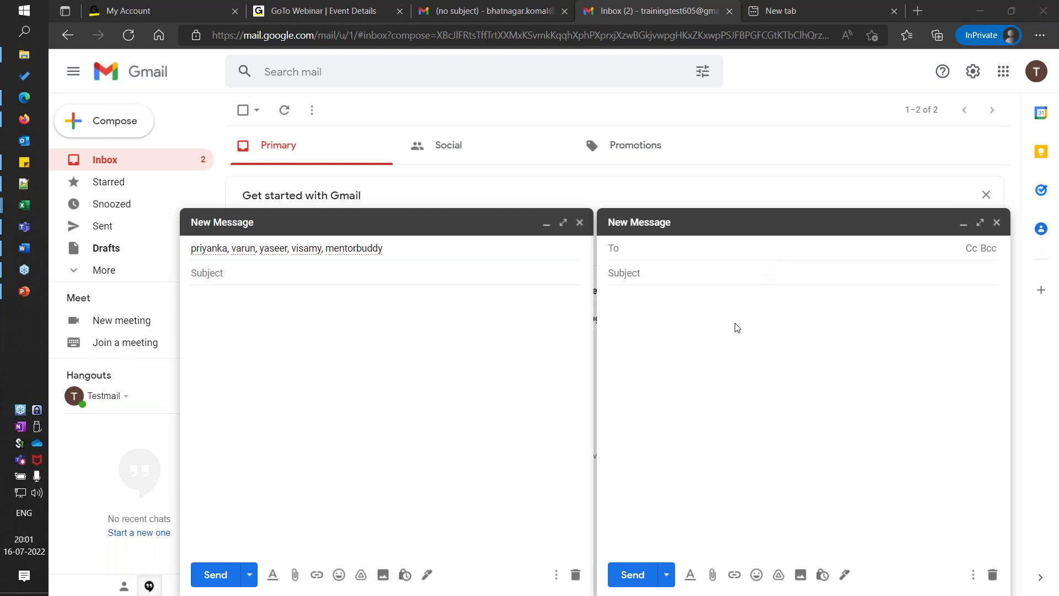
pyautogui.click(466, 253)
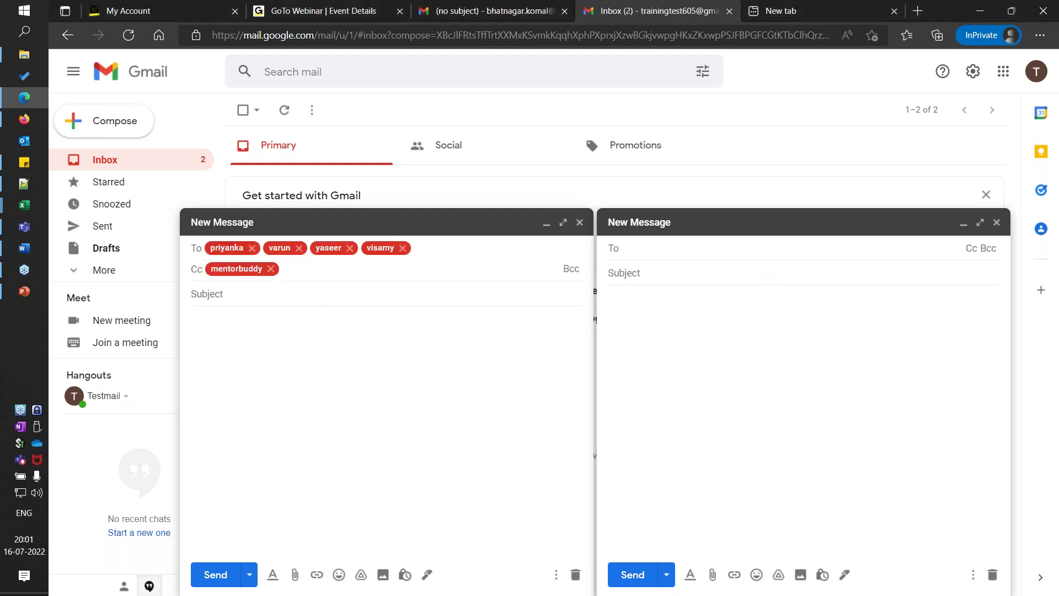
# Enter the subject "Meeting | 17july | conference hall -2| 2:00pm | NNTO" for the message.
pyautogui.click(227, 293)
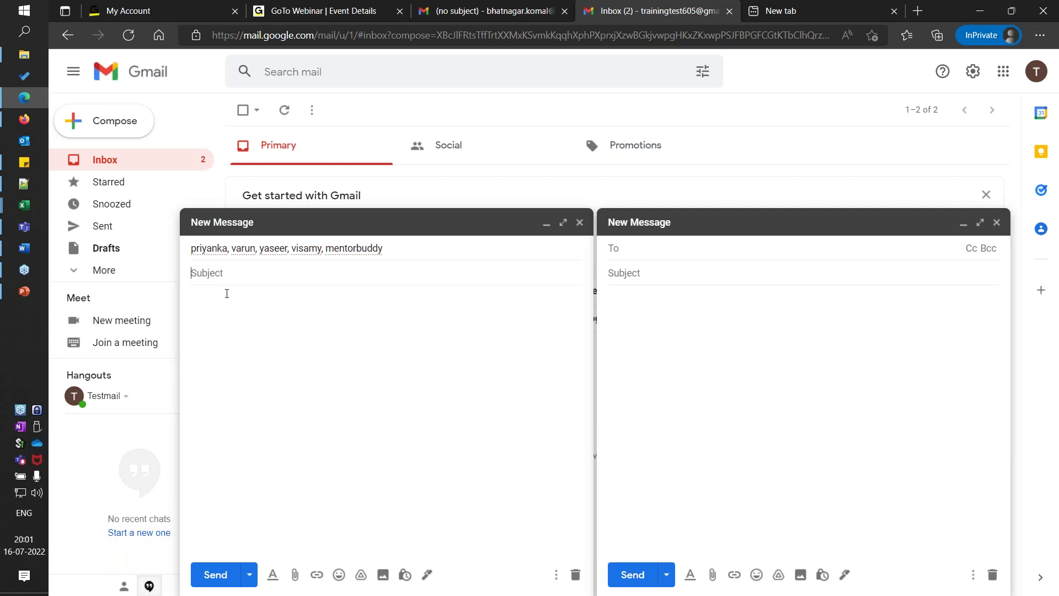
pyautogui.write('Meeting | 17juk')
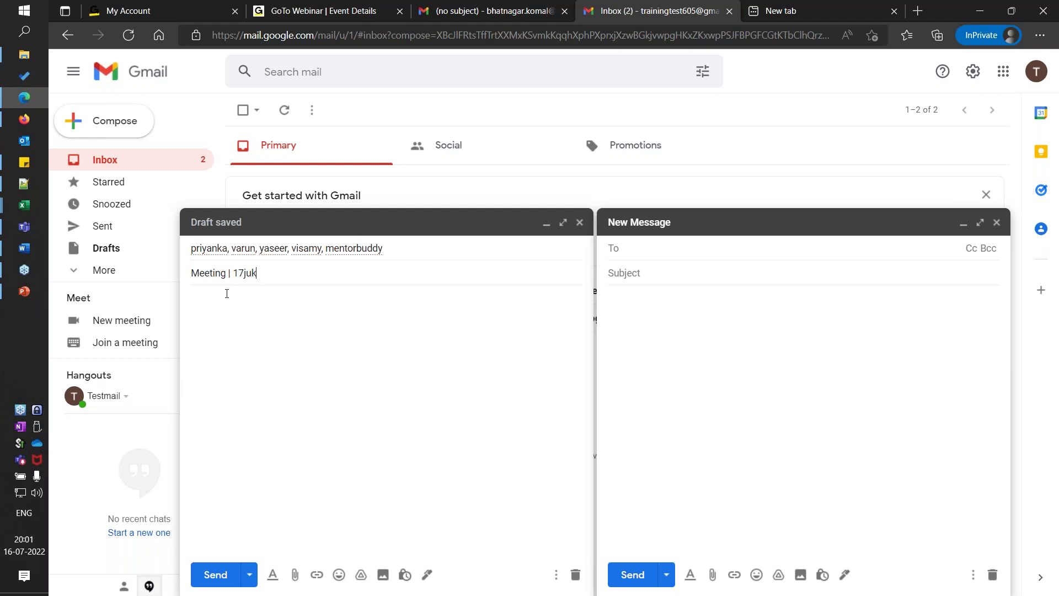
pyautogui.write('ly | conferenceha')
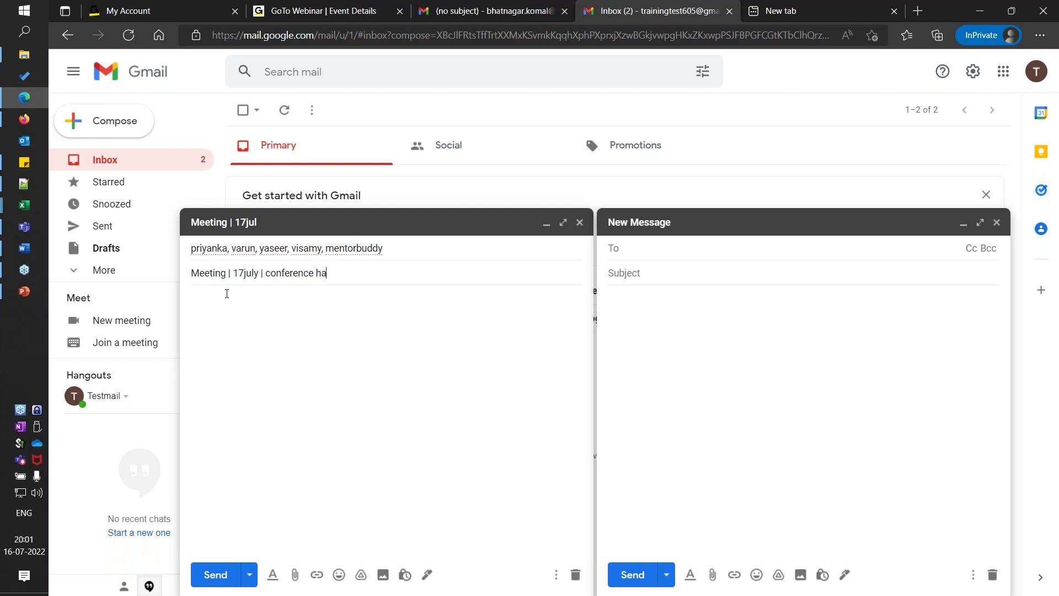
pyautogui.write('ll -2')
pyautogui.write(' 2')
pyautogui.write(':pm')
pyautogui.press('BackSpace')
pyautogui.press('BackSpace')
pyautogui.write('0')
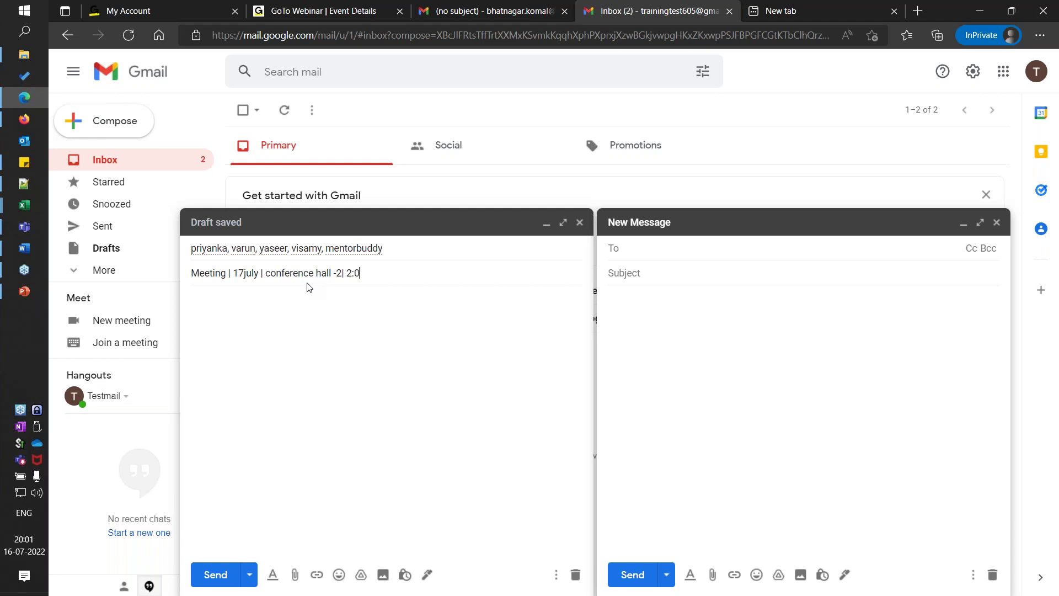
pyautogui.write('0pm | NNTO')
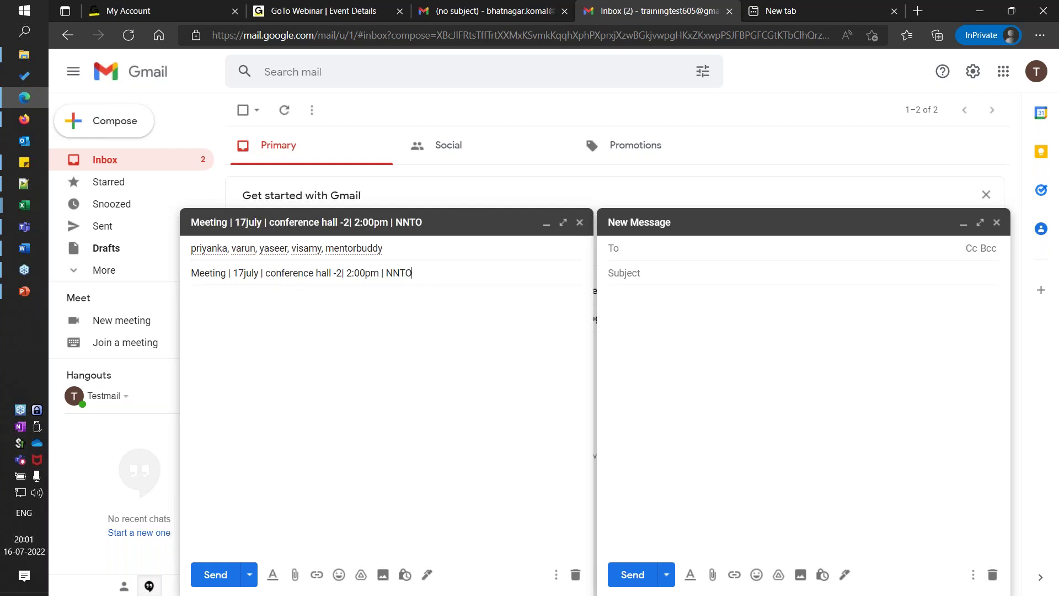
# Review the recipients and each part of the subject line in the meeting message.
pyautogui.click(415, 250)
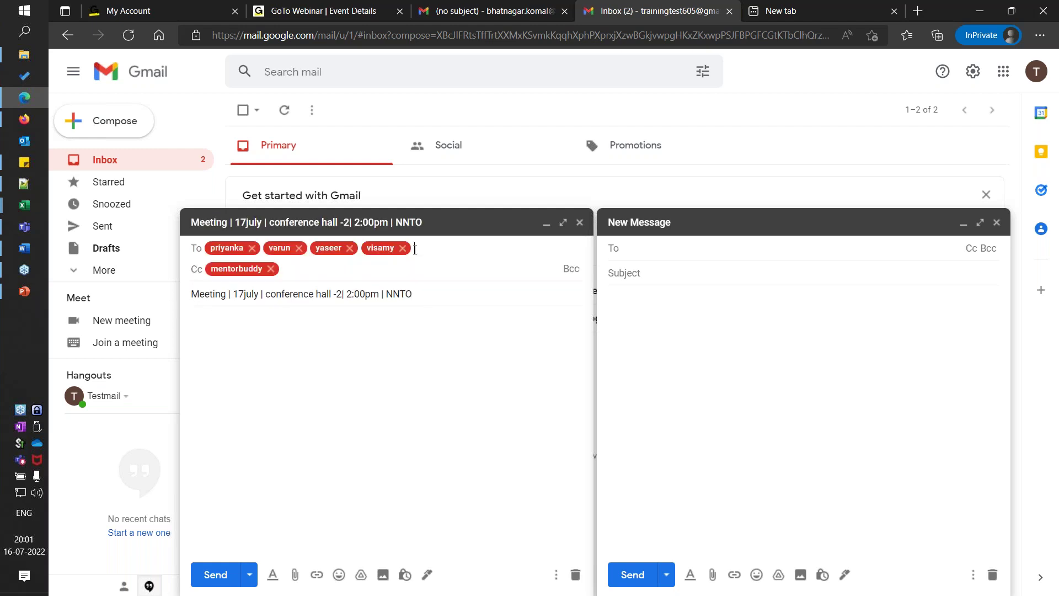
pyautogui.click(424, 294)
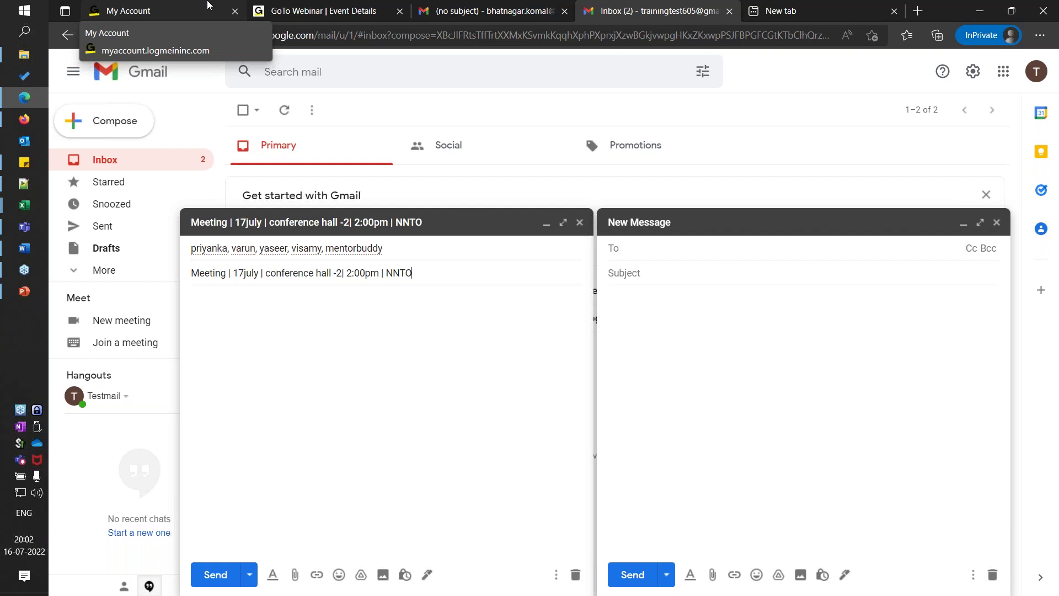
pyautogui.click(122, 161)
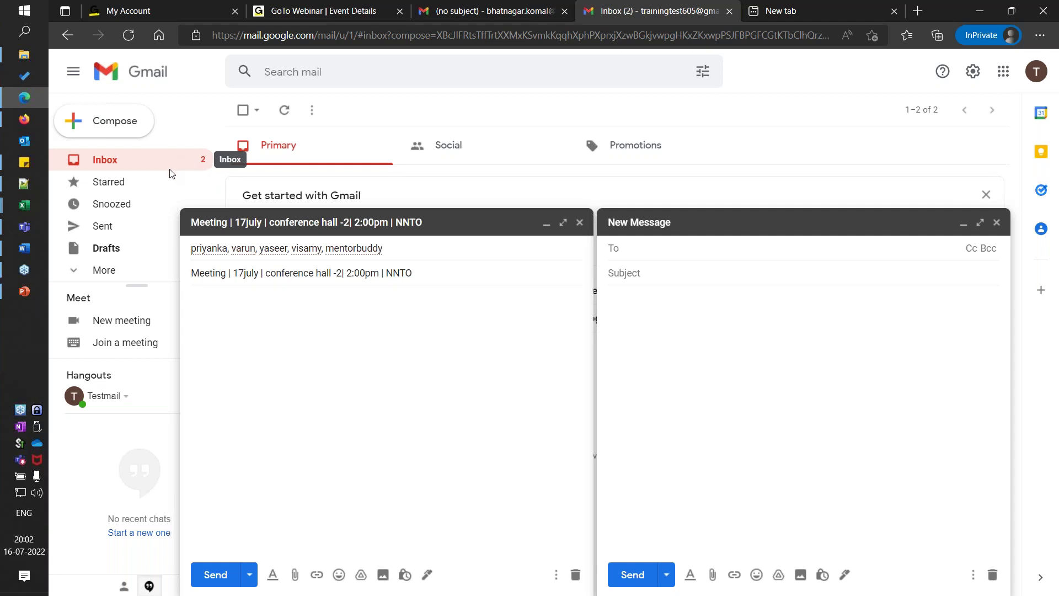
pyautogui.moveTo(422, 274); pyautogui.dragTo(166, 289)
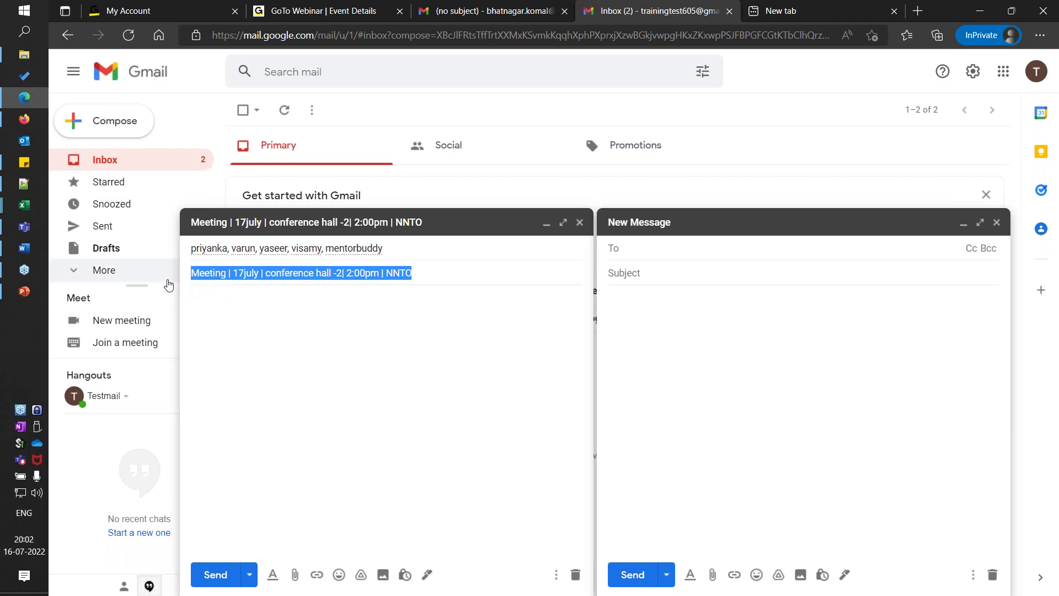
pyautogui.click(432, 273)
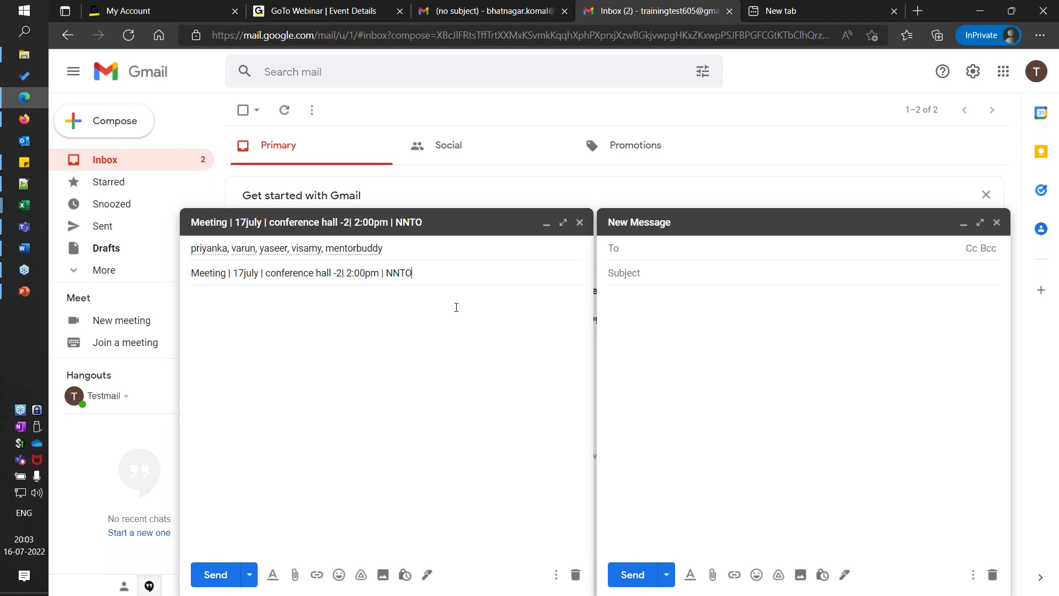
pyautogui.moveTo(191, 274); pyautogui.dragTo(430, 276)
pyautogui.click(430, 275)
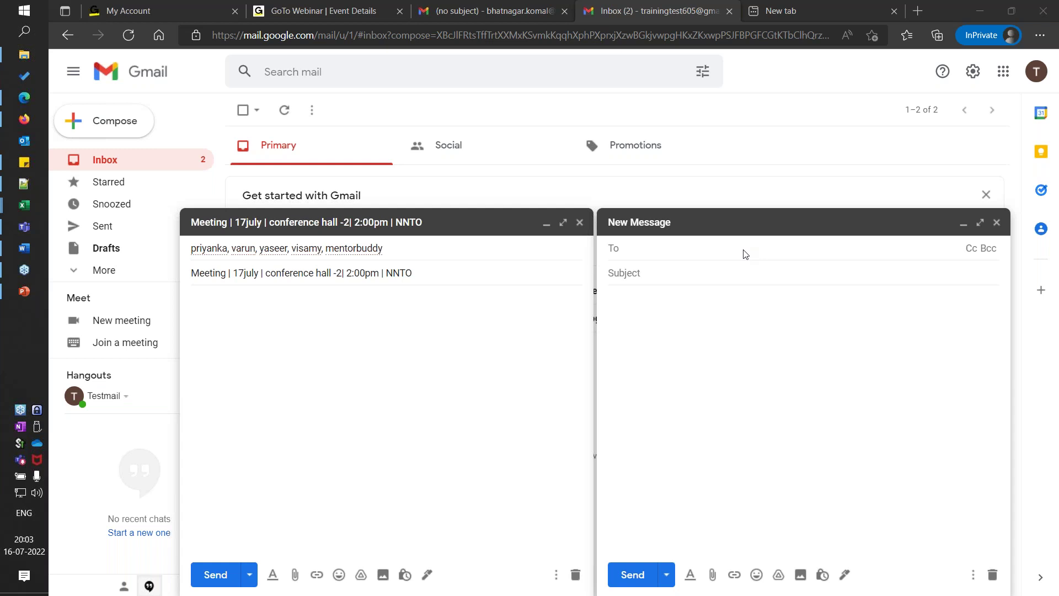
pyautogui.click(204, 313)
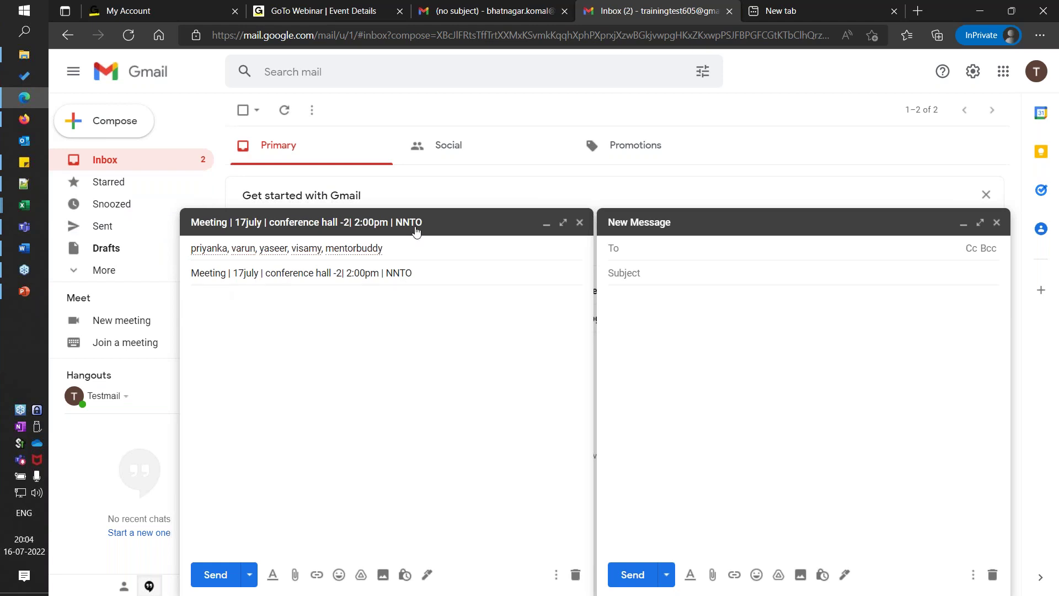
# Minimize the meeting message and examine its saved copy and subject in the Drafts folder.
pyautogui.click(546, 223)
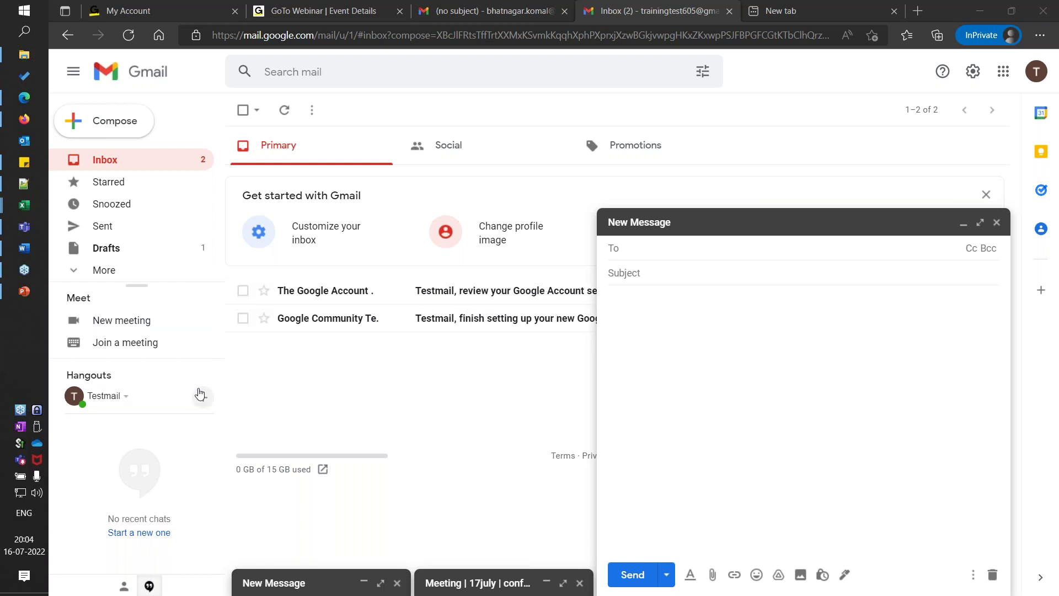
pyautogui.click(161, 234)
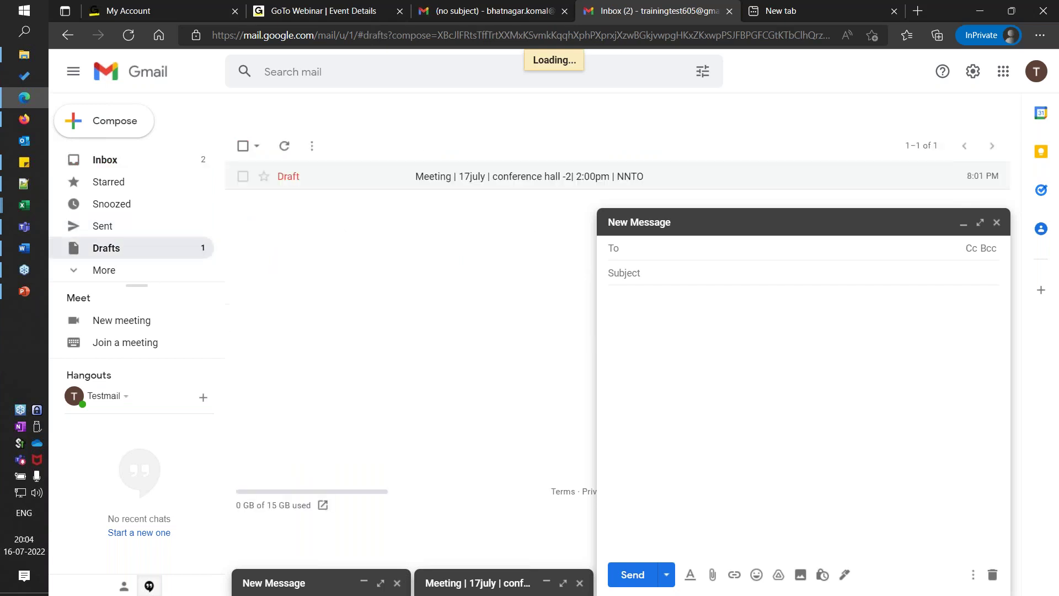
pyautogui.click(421, 187)
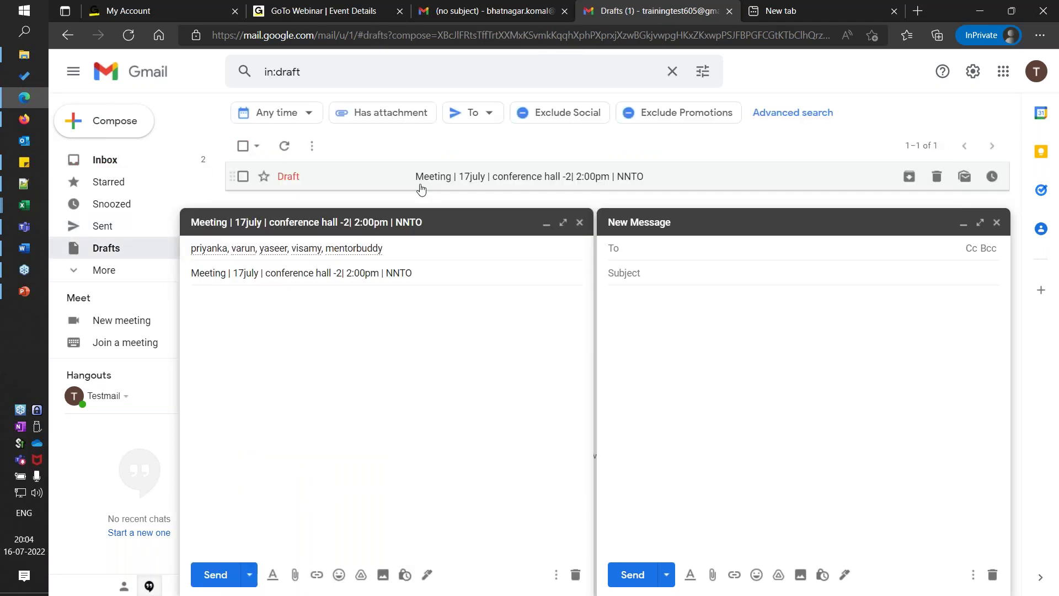
pyautogui.click(548, 229)
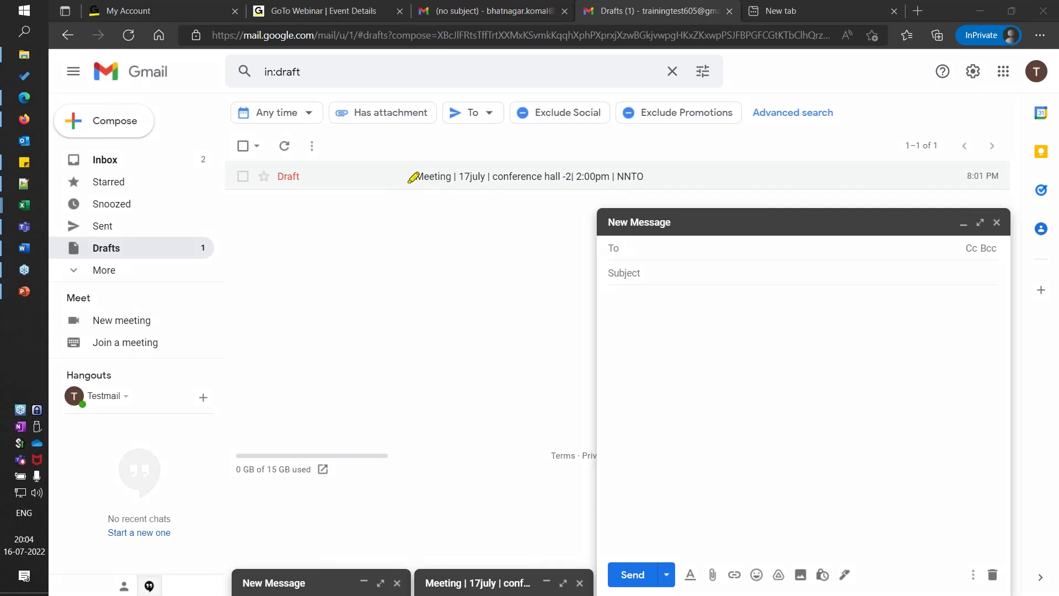
pyautogui.moveTo(405, 178); pyautogui.dragTo(644, 177)
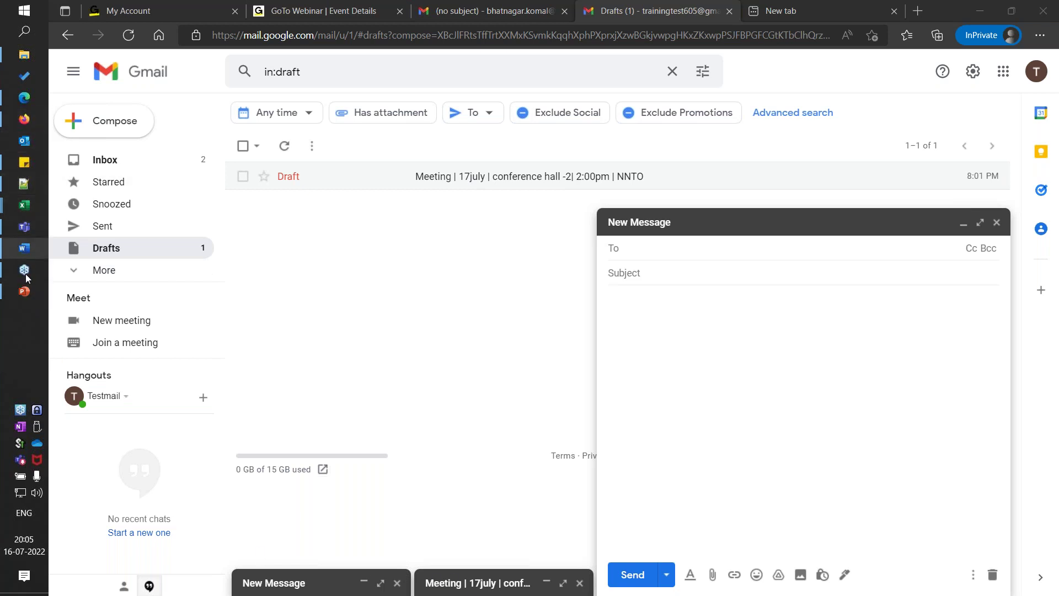
# Switch to PowerPoint, present E-Mail Writing from the beginning up to the "Some Questions" slide, and end the show.
pyautogui.click(24, 291)
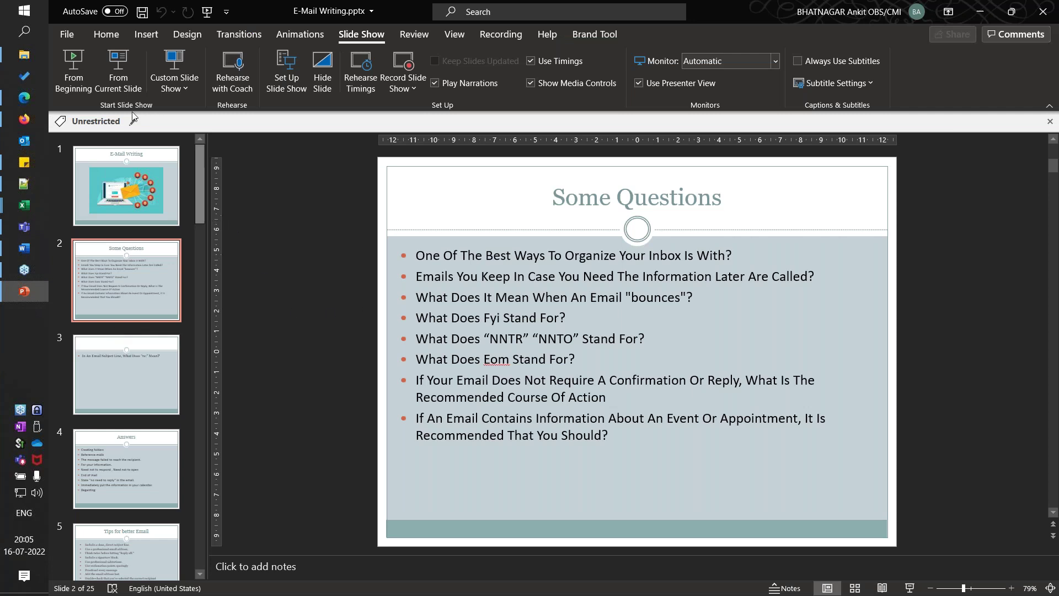
pyautogui.click(72, 78)
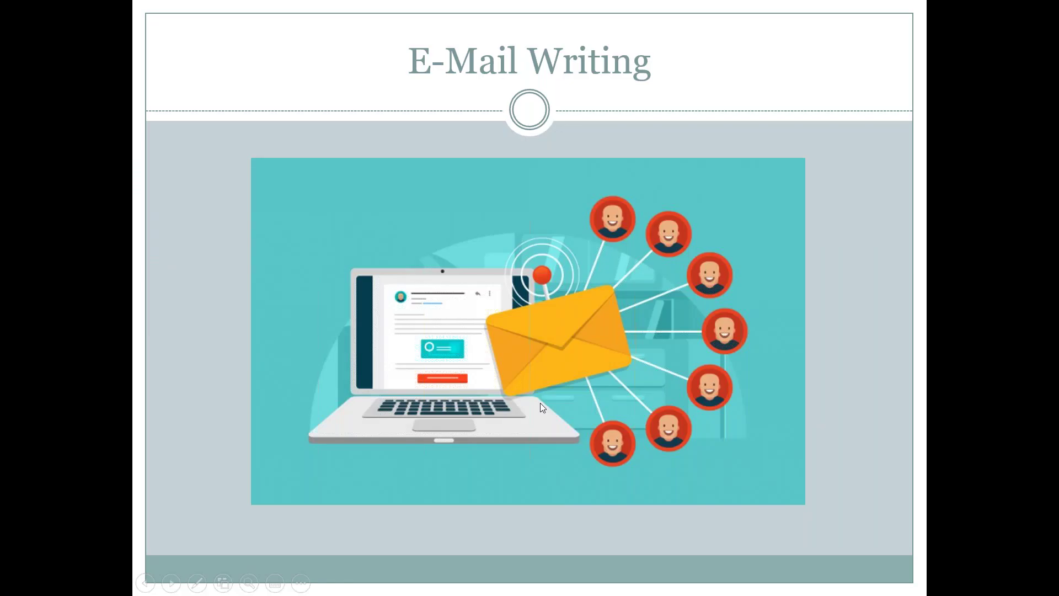
pyautogui.click(541, 403)
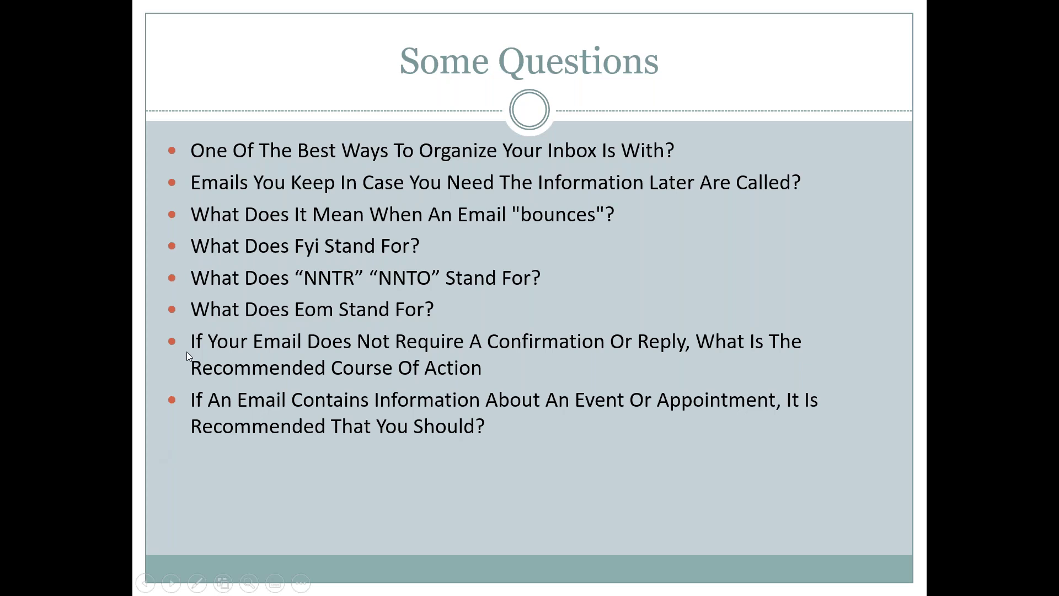
pyautogui.press('Escape')
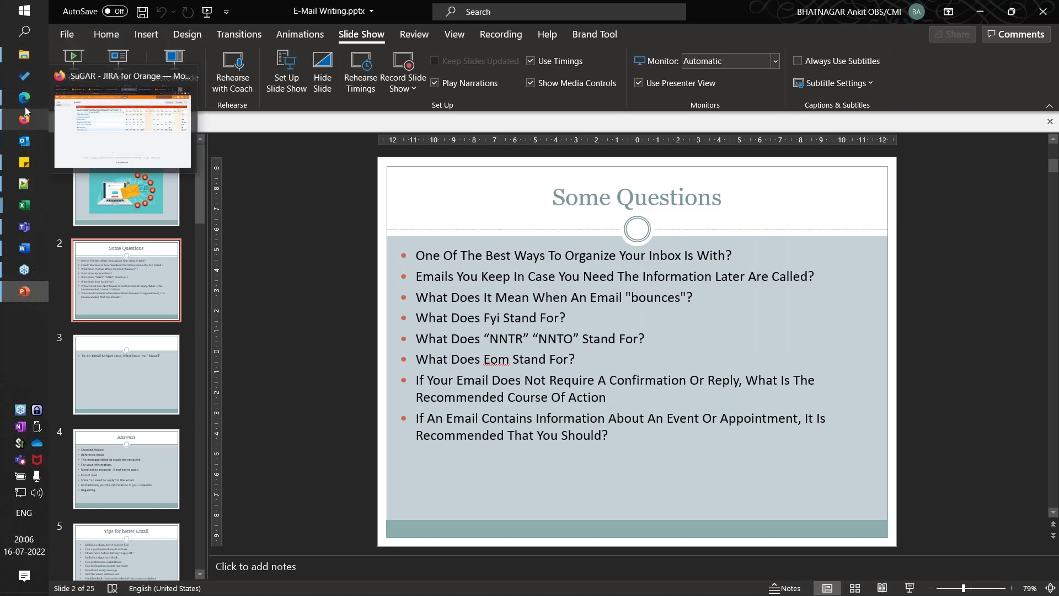
# Switch back to Gmail in Edge and start another new message, ready for writing its body.
pyautogui.moveTo(25, 104)
pyautogui.click(138, 110)
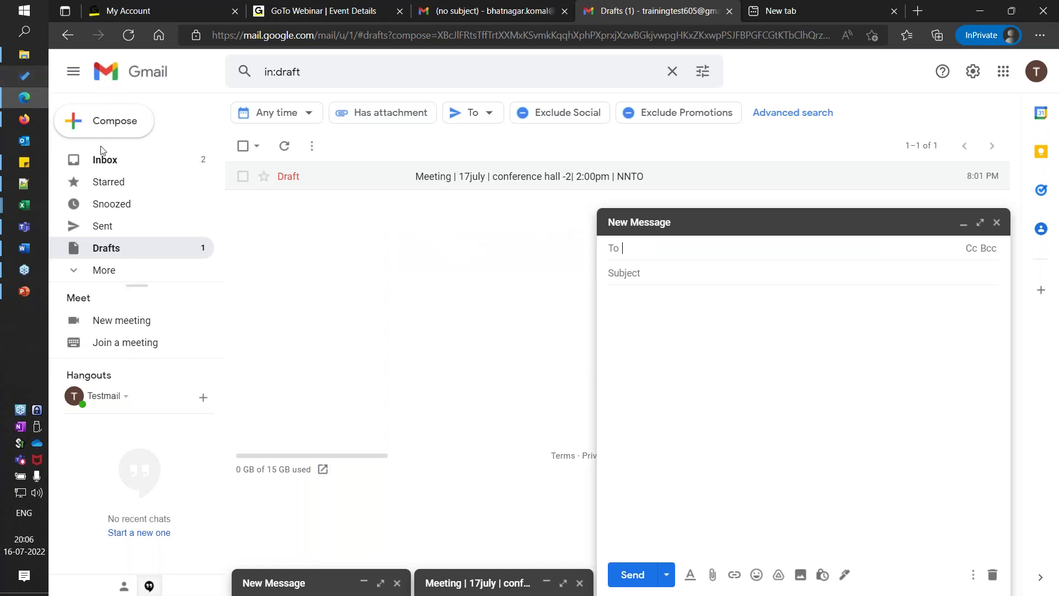
pyautogui.click(113, 124)
pyautogui.click(277, 325)
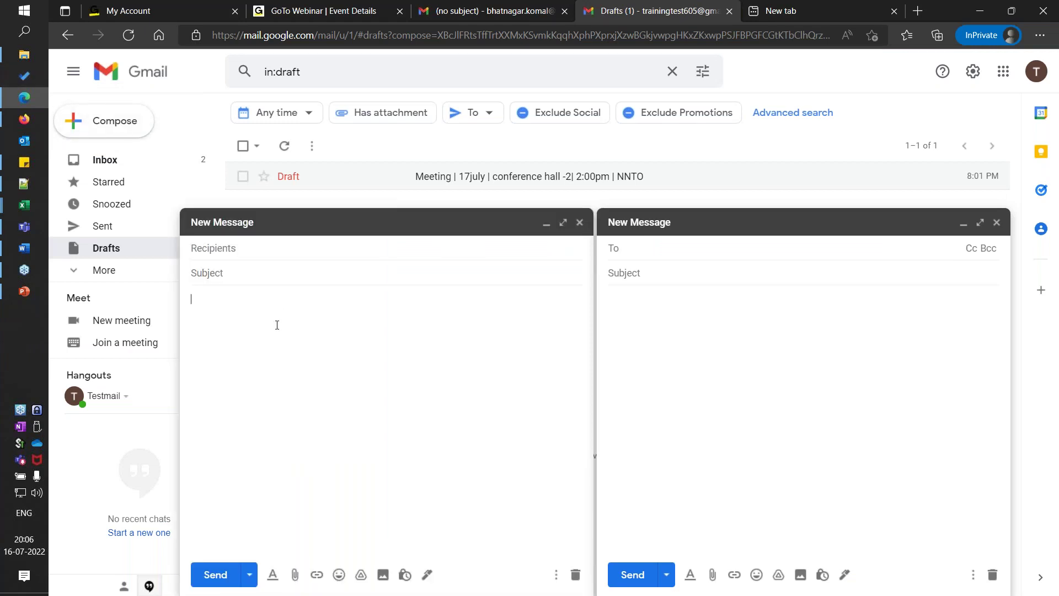
# Begin the message body with the salutation "Dear Learners" and the greeting "Greetings of the Day!".
pyautogui.write('ab')
pyautogui.press('BackSpace')
pyautogui.press('BackSpace')
pyautogui.write('D')
pyautogui.write('ear ')
pyautogui.write('Learn')
pyautogui.write('ers  ')
pyautogui.write('Greetin')
pyautogui.write('gs of the D')
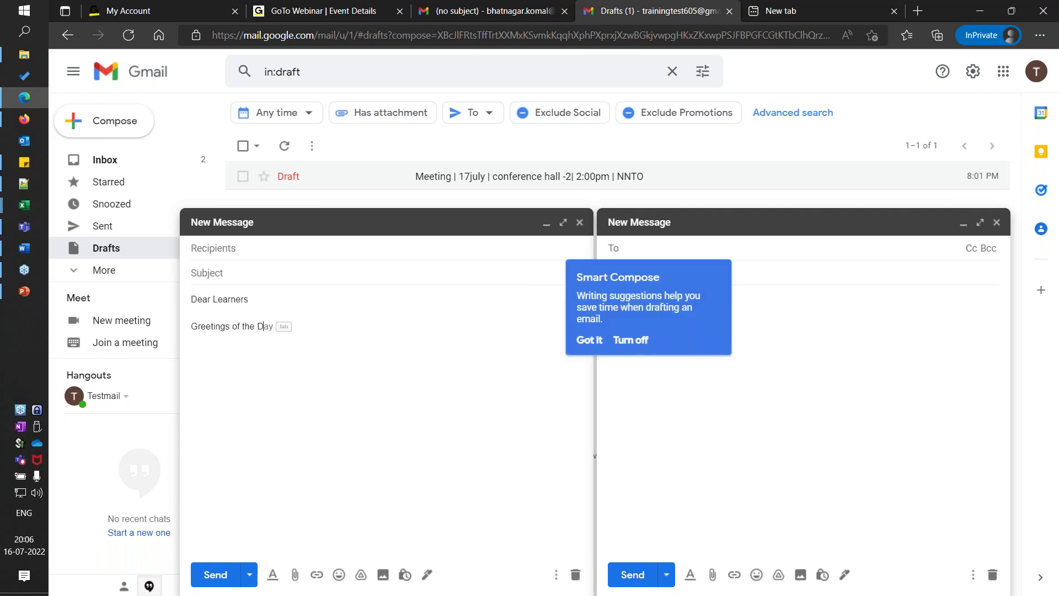
pyautogui.press('Tab')
# Write the body text "Please be informed we have organized an cultural event n 18 july 2022 in office the timing will be post lunch onwards".
pyautogui.write('Please be informed we have organ')
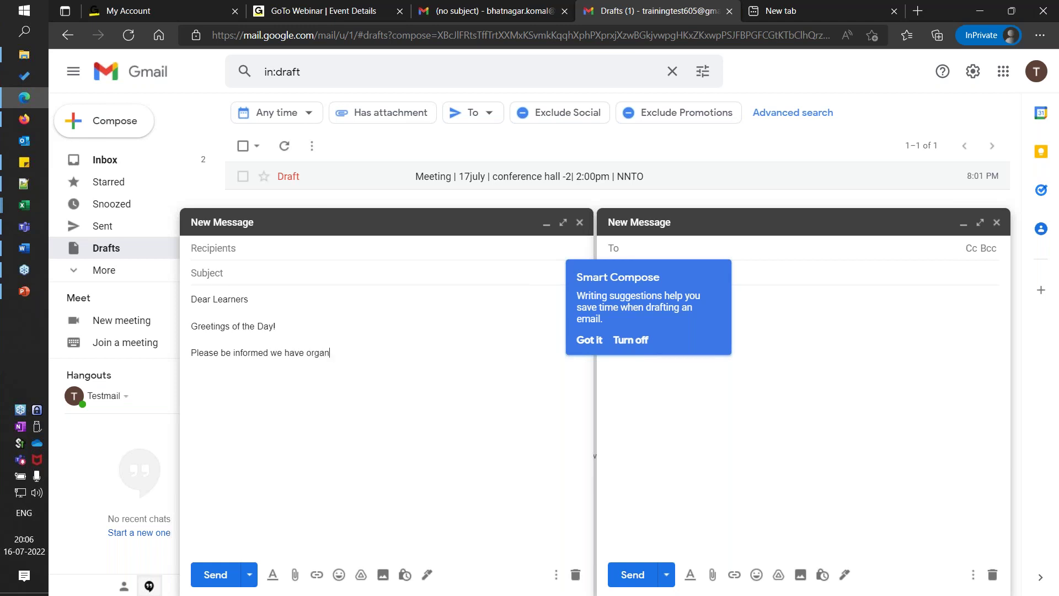
pyautogui.write('ized an')
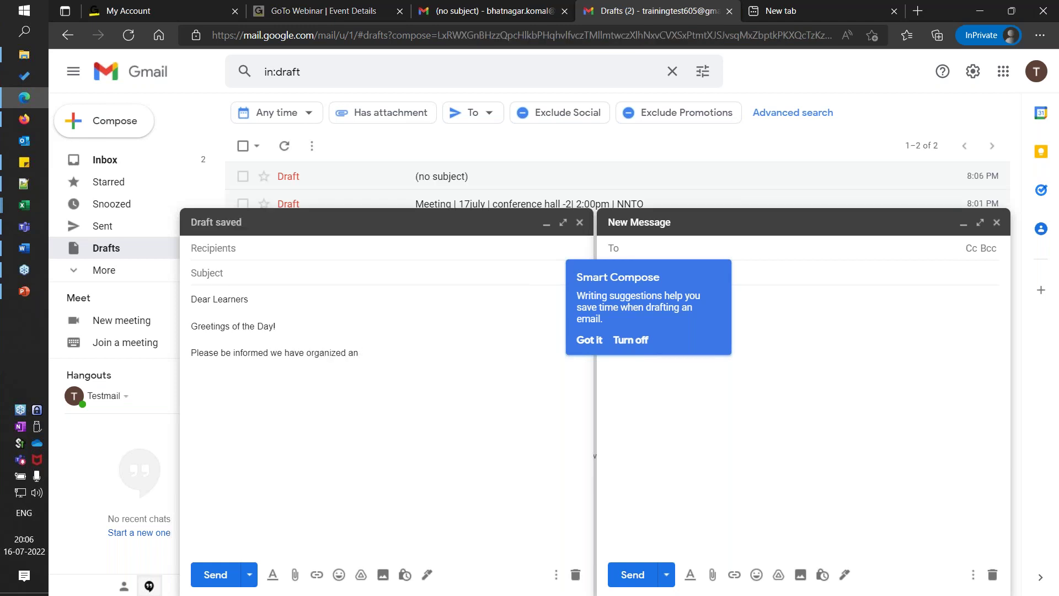
pyautogui.write('cultural')
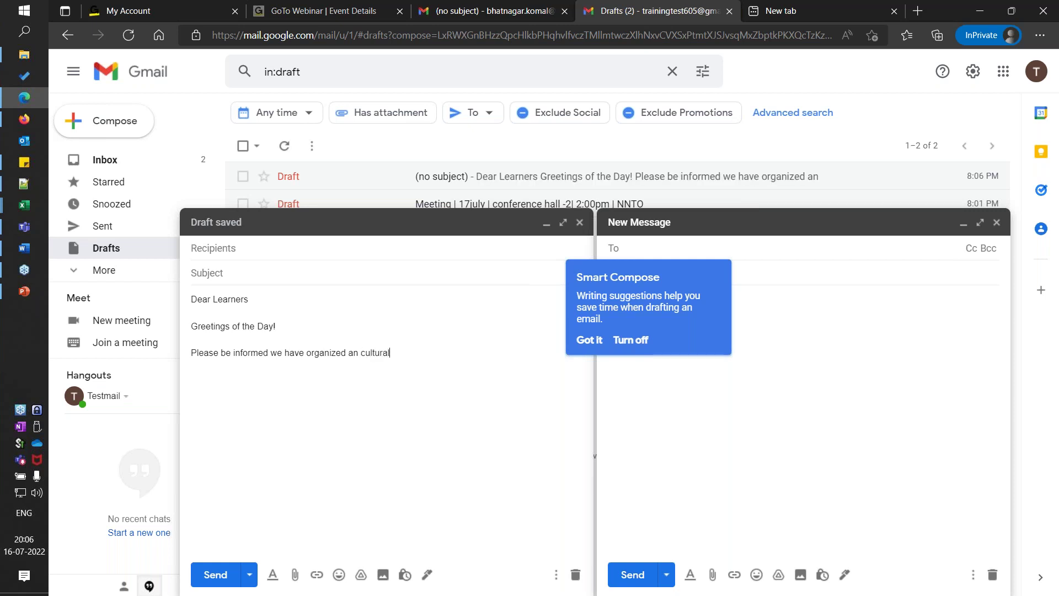
pyautogui.write(' event n 18')
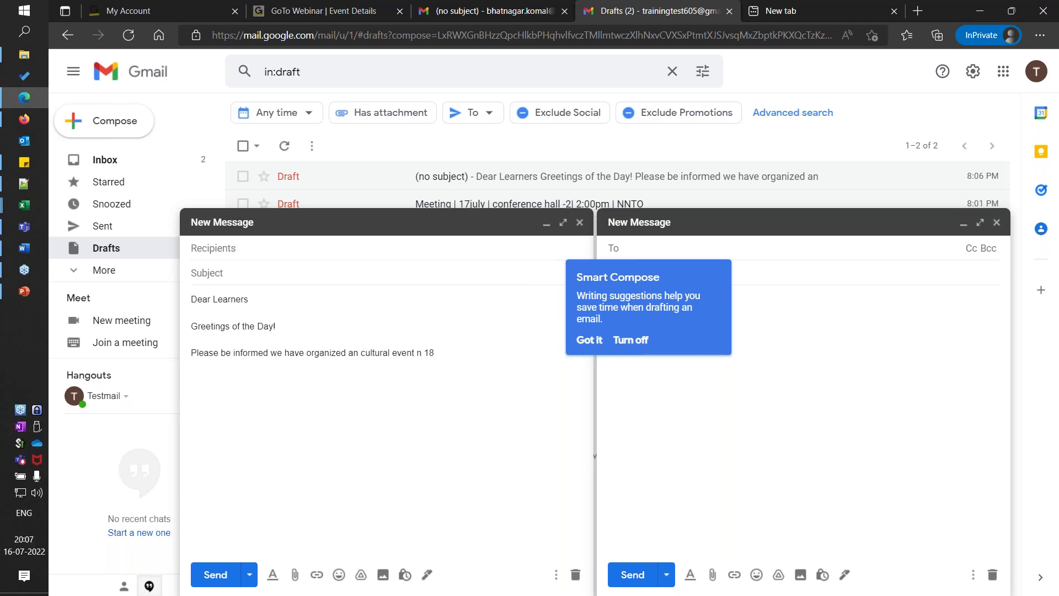
pyautogui.write(' july 2022 in office the timing will b')
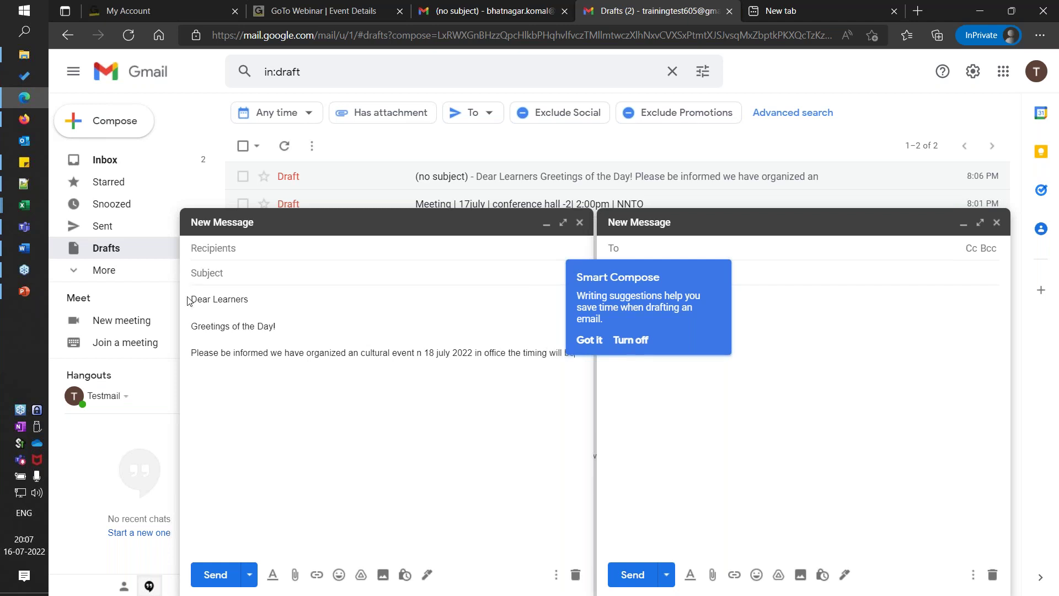
pyautogui.write('e post ')
pyautogui.write('In')
pyautogui.write('unch')
pyautogui.write(' onwa')
pyautogui.write('rds')
# Continue the body paragraph with "I request everyone to be a part of this activity with all zeal and enthusiasm .".
pyautogui.write(' I')
pyautogui.write(' request ev')
pyautogui.write('ery')
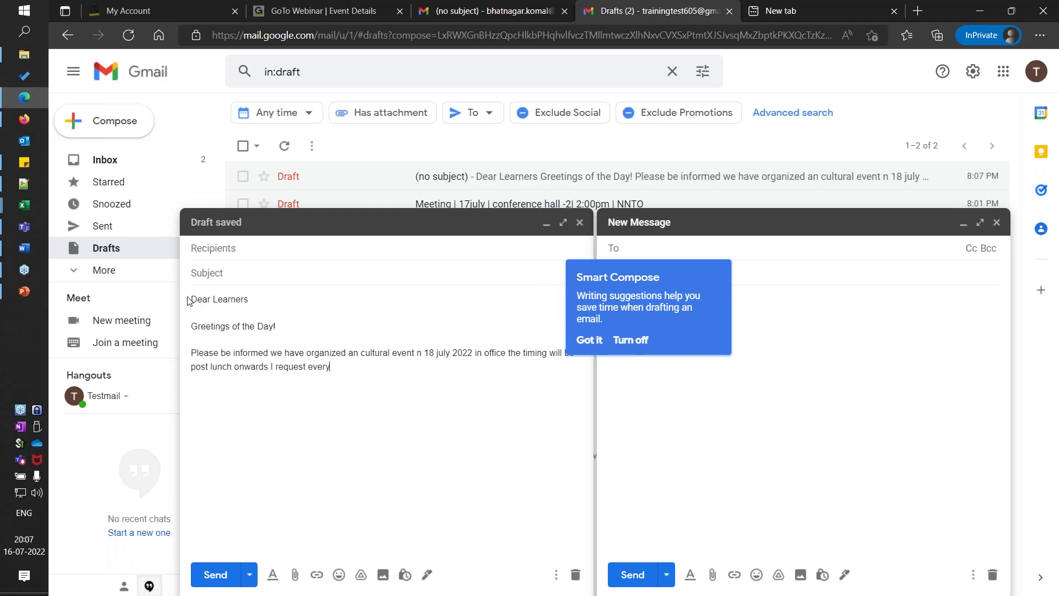
pyautogui.write('one to be  a par')
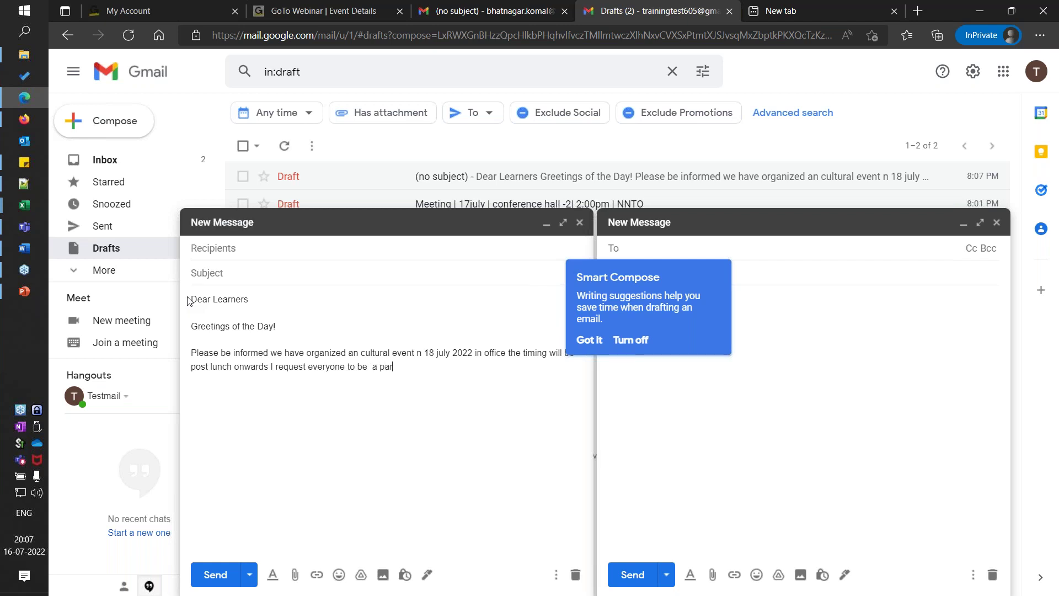
pyautogui.write('t of this activity with all zeal and ent')
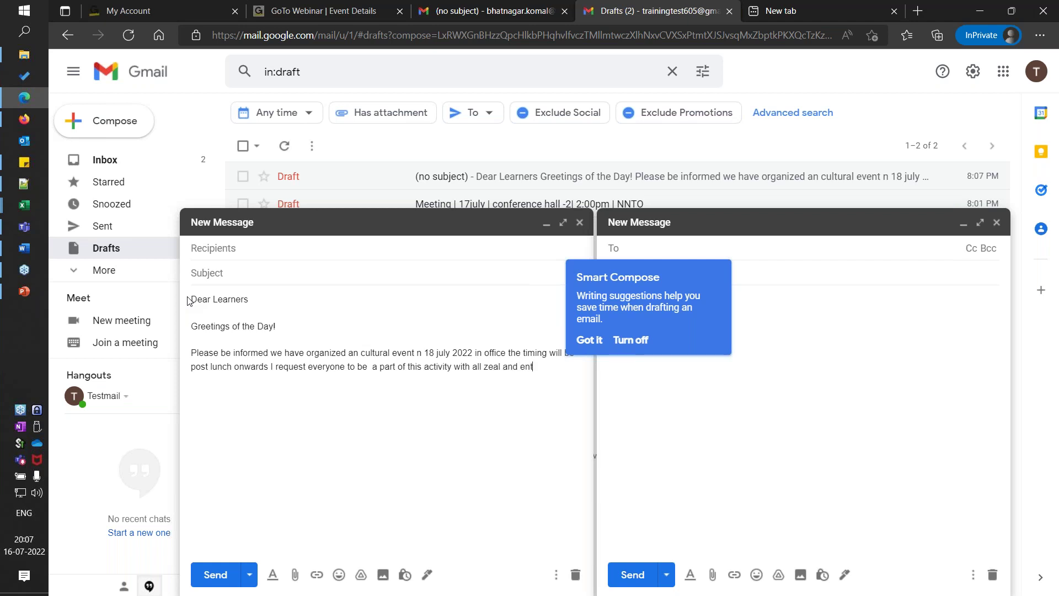
pyautogui.write('hsiasm .')
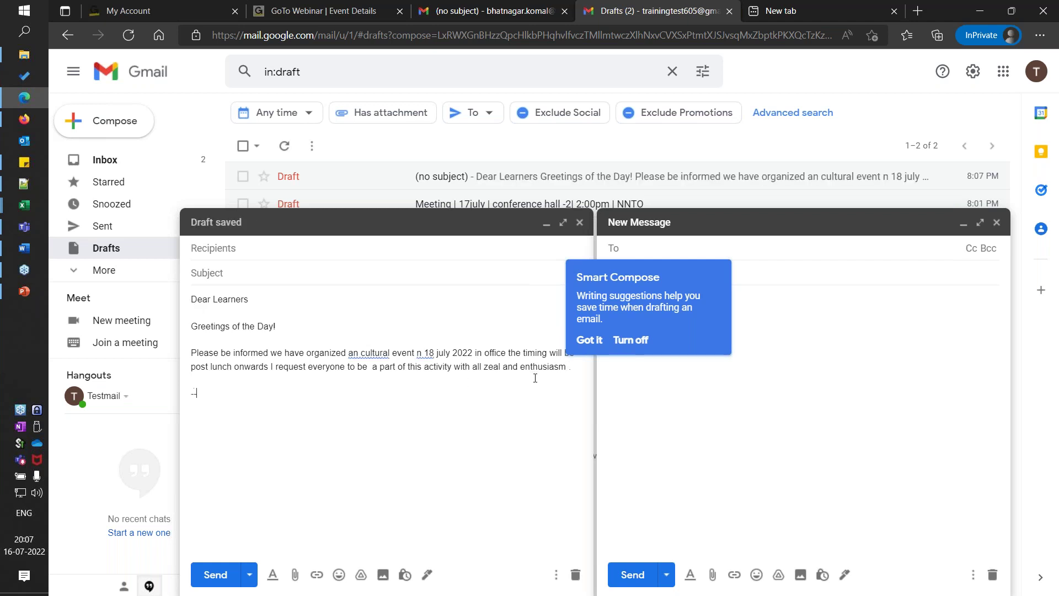
# Add the sign-off "Thanks Regards" and "Team arina" on separate lines below the "--" separator.
pyautogui.press('Return')
pyautogui.write('Thanks Regards')
pyautogui.press('Return')
pyautogui.write('T')
pyautogui.press('BackSpace')
pyautogui.write('Team')
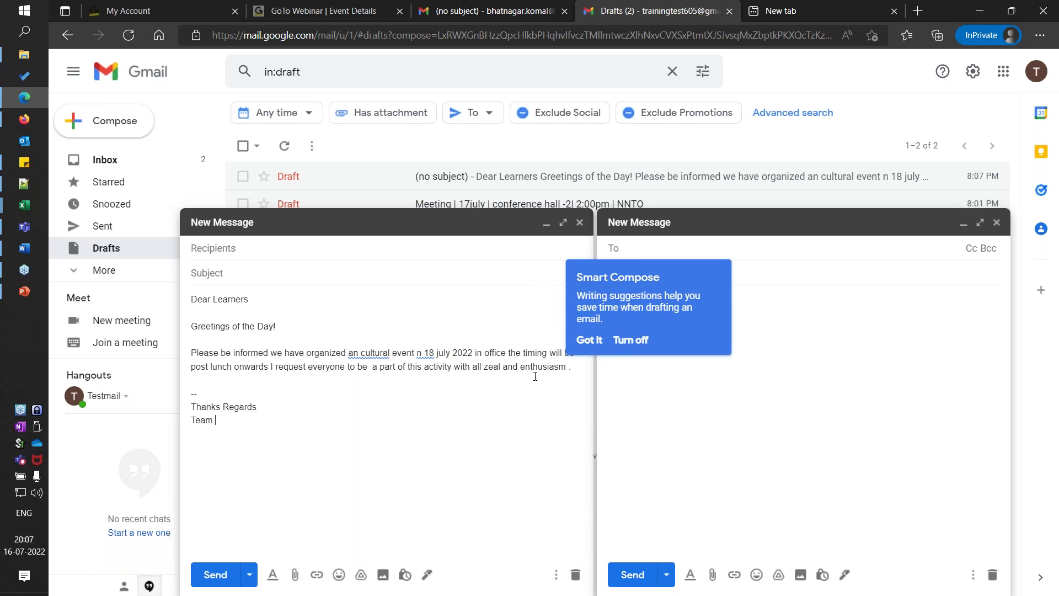
pyautogui.write(' arian')
pyautogui.write('na')
# Apply the grammar corrections "a cultural event" and "on 18 july" in the body paragraph and resolve the remaining suggestion.
pyautogui.click(359, 356)
pyautogui.click(381, 375)
pyautogui.click(425, 354)
pyautogui.click(429, 375)
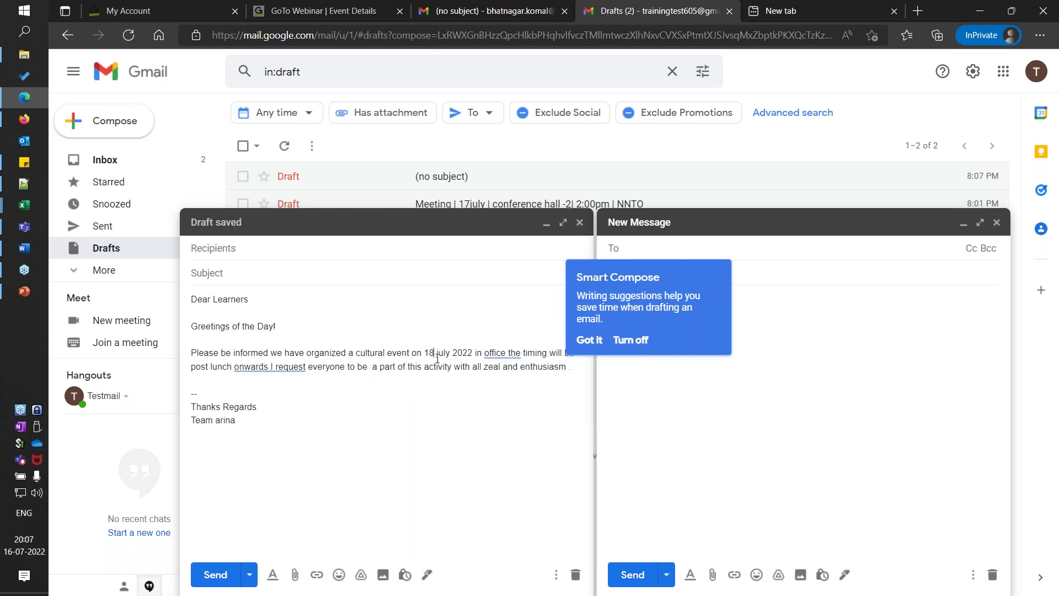
pyautogui.rightClick(490, 368)
pyautogui.click(297, 386)
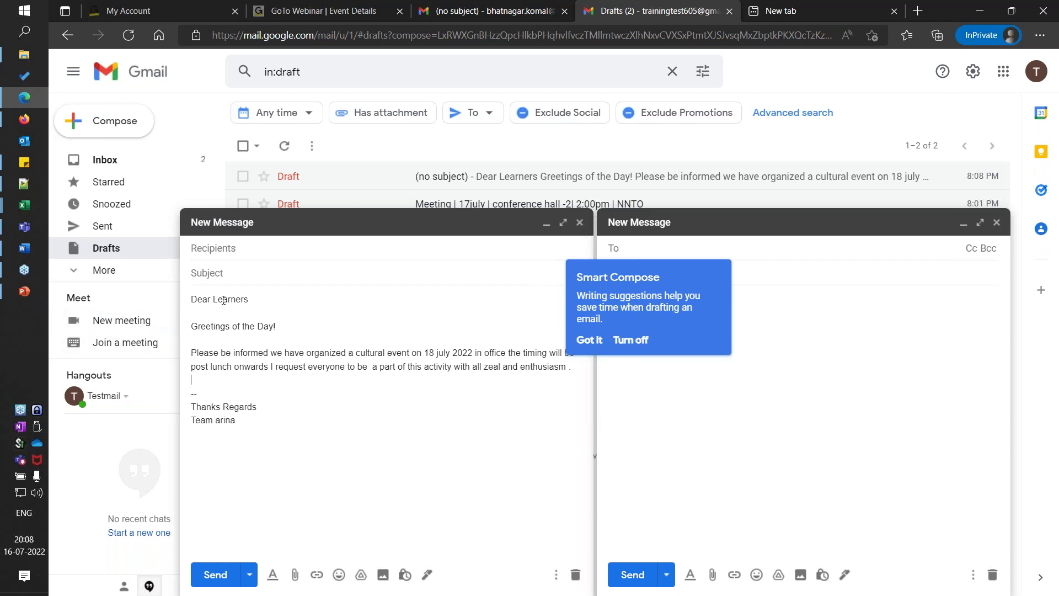
# Circle the "--" separator with the screen pen and label it "EOM" with an arrow.
pyautogui.click(317, 257)
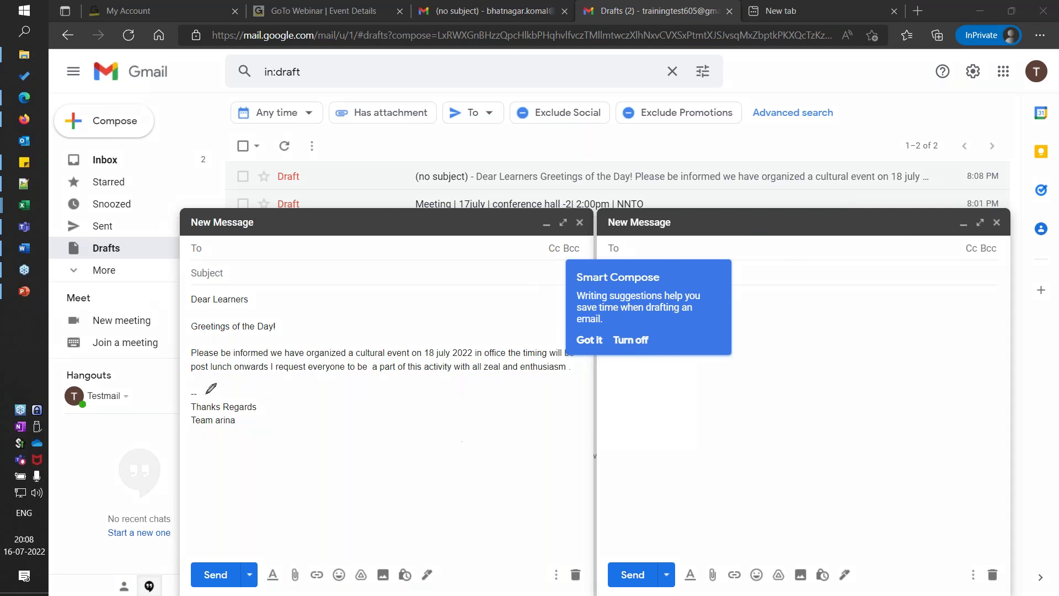
pyautogui.moveTo(204, 394)
pyautogui.mouseDown()
pyautogui.moveTo(194, 385)
pyautogui.moveTo(188, 398)
pyautogui.moveTo(206, 402)
pyautogui.moveTo(206, 392)
pyautogui.mouseUp()
pyautogui.moveTo(204, 394); pyautogui.dragTo(270, 393)
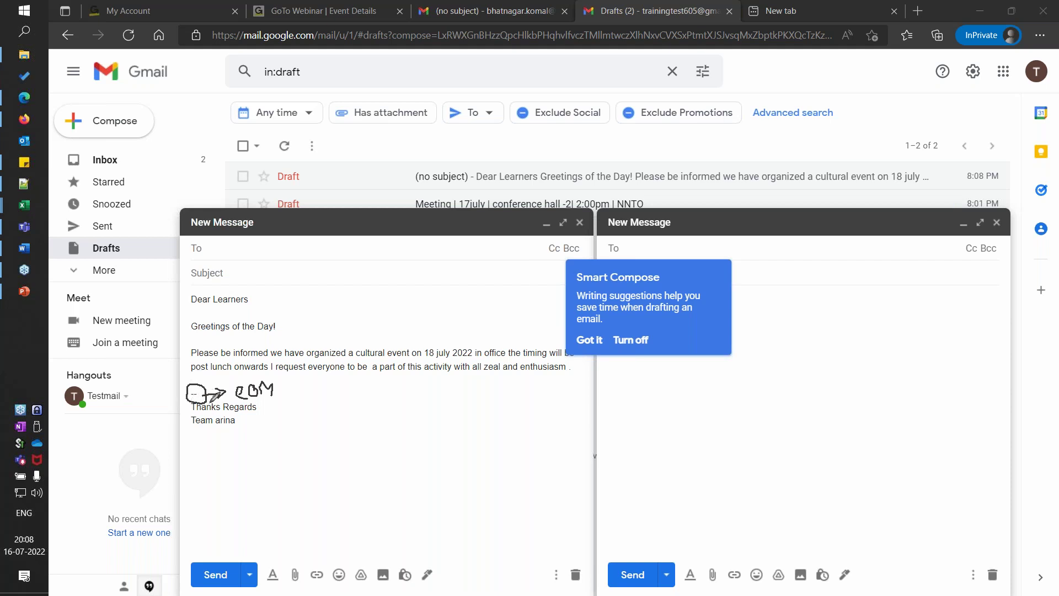
# Bracket the sign-off with the screen pen, sketch arrows to a circled "Imp" mark below it, and clear the drawings.
pyautogui.moveTo(191, 399)
pyautogui.mouseDown()
pyautogui.moveTo(186, 490)
pyautogui.moveTo(212, 493)
pyautogui.mouseUp()
pyautogui.moveTo(204, 448)
pyautogui.mouseDown()
pyautogui.moveTo(281, 449)
pyautogui.moveTo(240, 470)
pyautogui.moveTo(368, 469)
pyautogui.moveTo(369, 484)
pyautogui.moveTo(405, 454)
pyautogui.mouseUp()
pyautogui.moveTo(339, 491)
pyautogui.mouseDown()
pyautogui.moveTo(415, 466)
pyautogui.moveTo(426, 485)
pyautogui.moveTo(427, 452)
pyautogui.moveTo(343, 462)
pyautogui.moveTo(428, 460)
pyautogui.mouseUp()
pyautogui.moveTo(315, 440); pyautogui.dragTo(443, 476)
pyautogui.moveTo(410, 431); pyautogui.dragTo(308, 488)
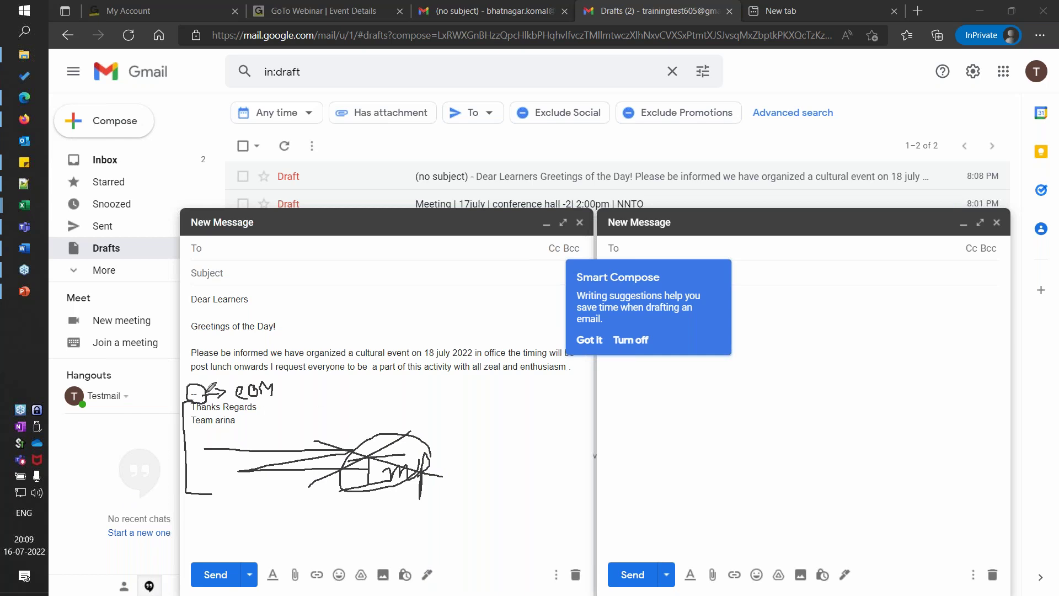
pyautogui.moveTo(258, 404)
pyautogui.mouseDown()
pyautogui.moveTo(283, 404)
pyautogui.moveTo(282, 429)
pyautogui.moveTo(263, 437)
pyautogui.moveTo(324, 413)
pyautogui.moveTo(393, 446)
pyautogui.mouseUp()
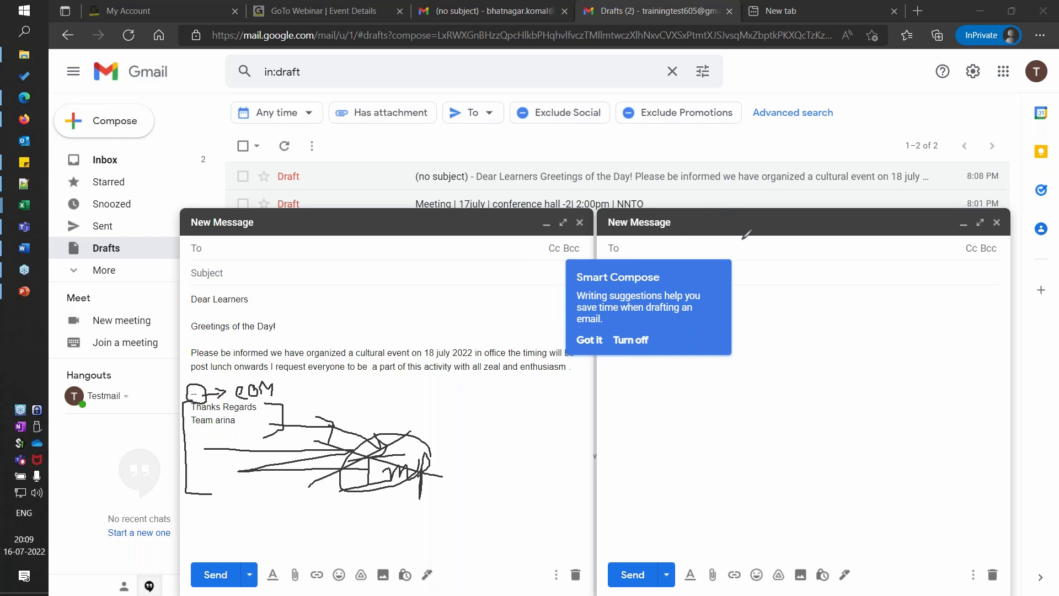
pyautogui.press('Escape')
pyautogui.moveTo(189, 400)
pyautogui.mouseDown()
pyautogui.moveTo(193, 488)
pyautogui.moveTo(233, 503)
pyautogui.mouseUp()
pyautogui.press('Escape')
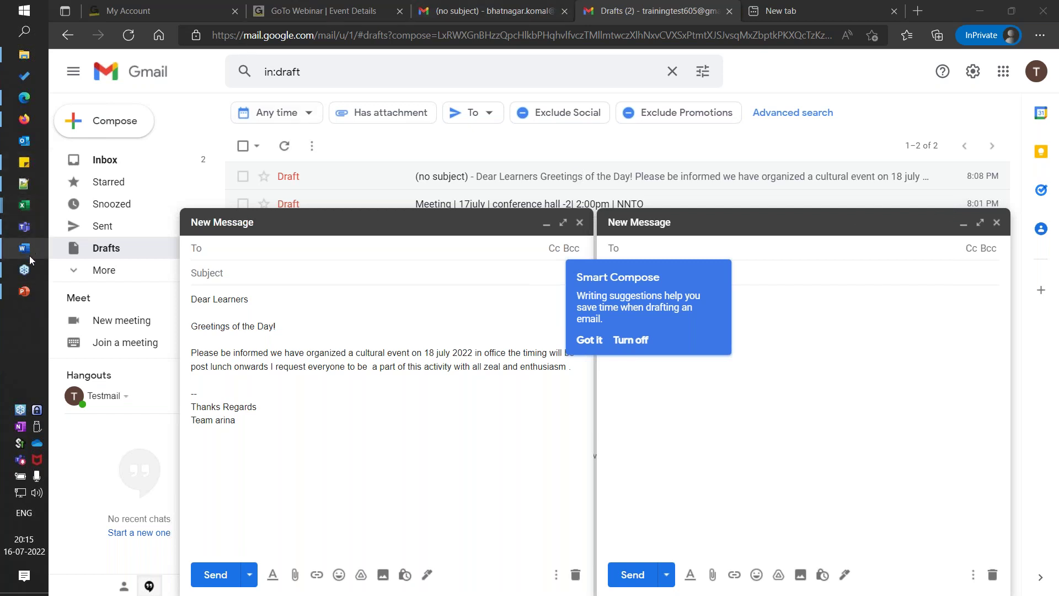
# Switch to PowerPoint and review the "Some Questions" slide of the E-Mail Writing presentation.
pyautogui.click(24, 292)
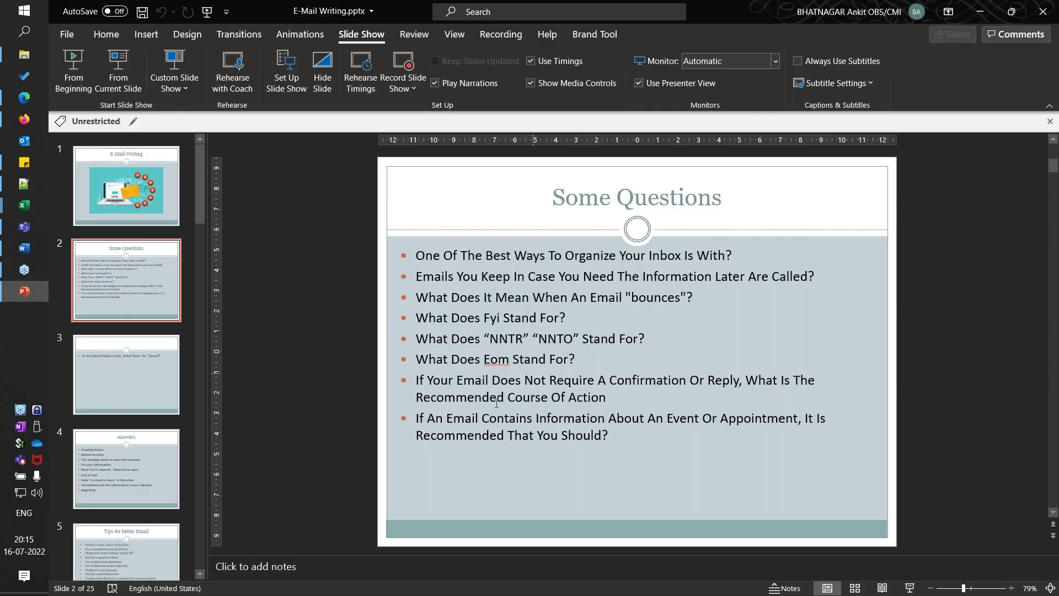
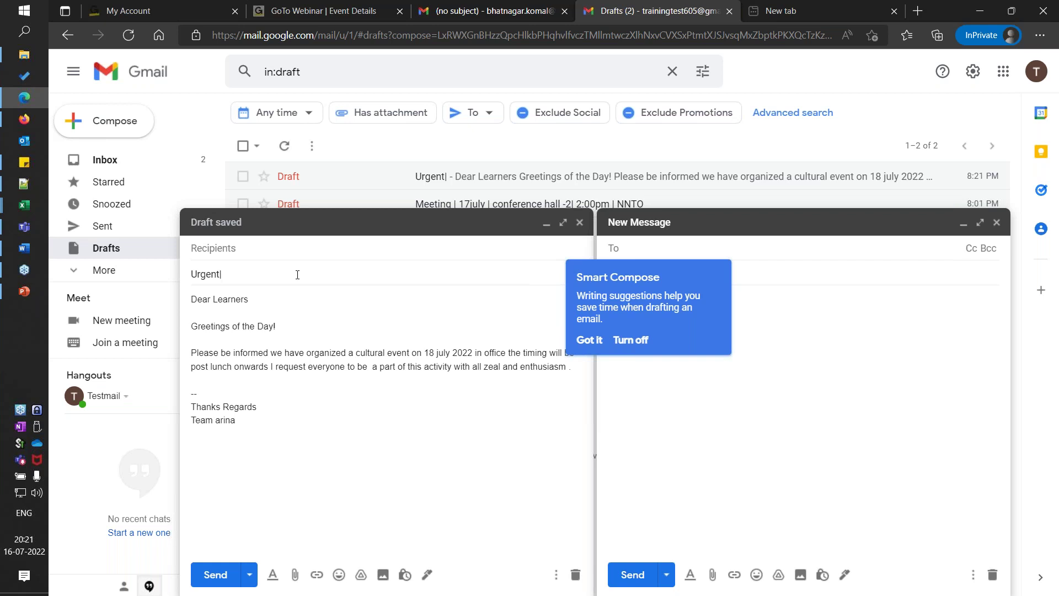
# Complete the message subject as "Urgent| meeting scheduled" and minimize the message.
pyautogui.write('meeting sche')
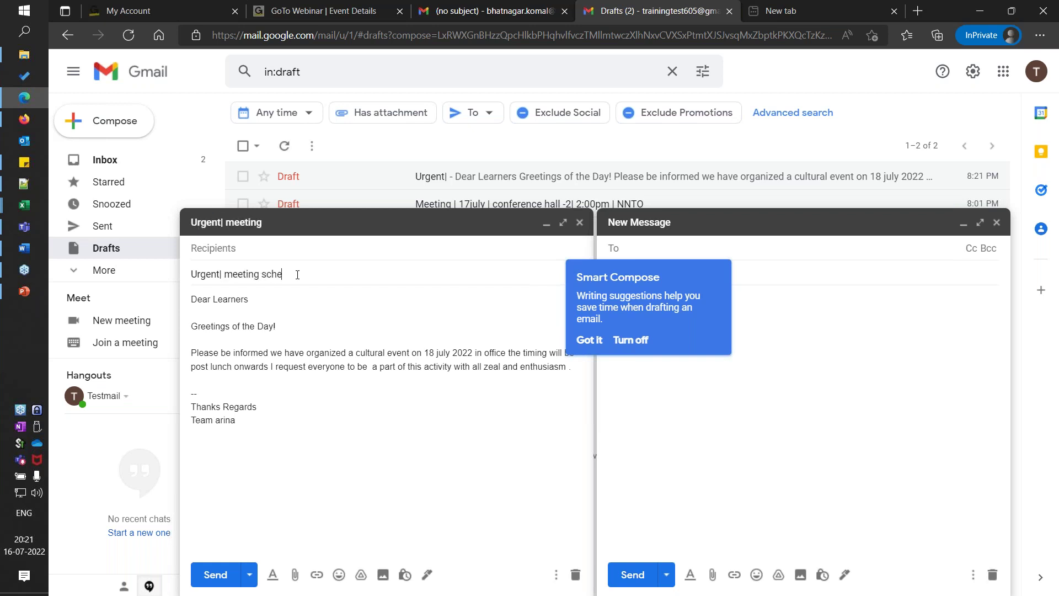
pyautogui.write('duled')
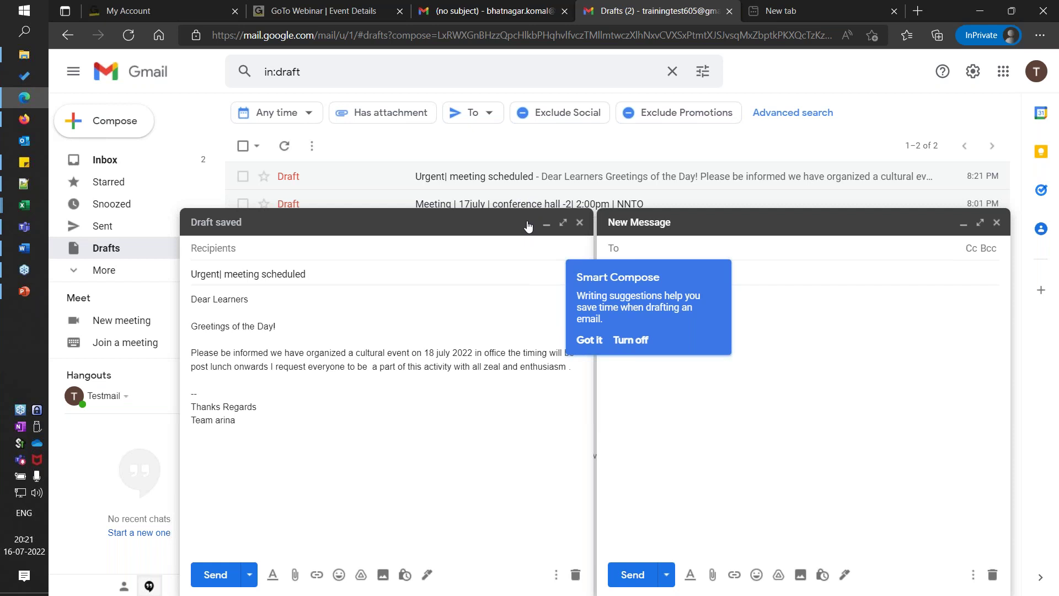
pyautogui.click(546, 226)
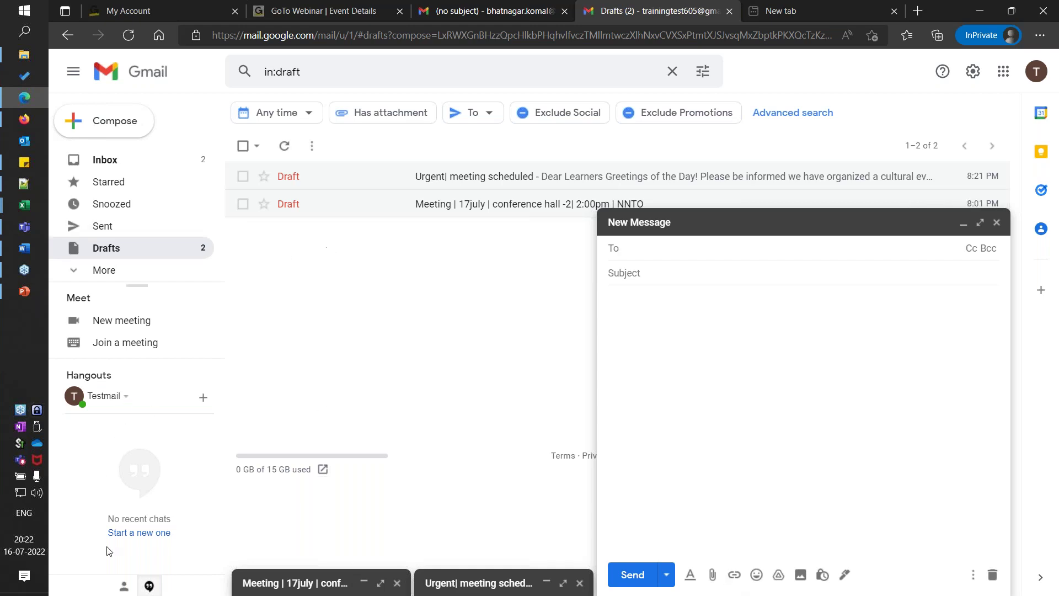
pyautogui.click(91, 404)
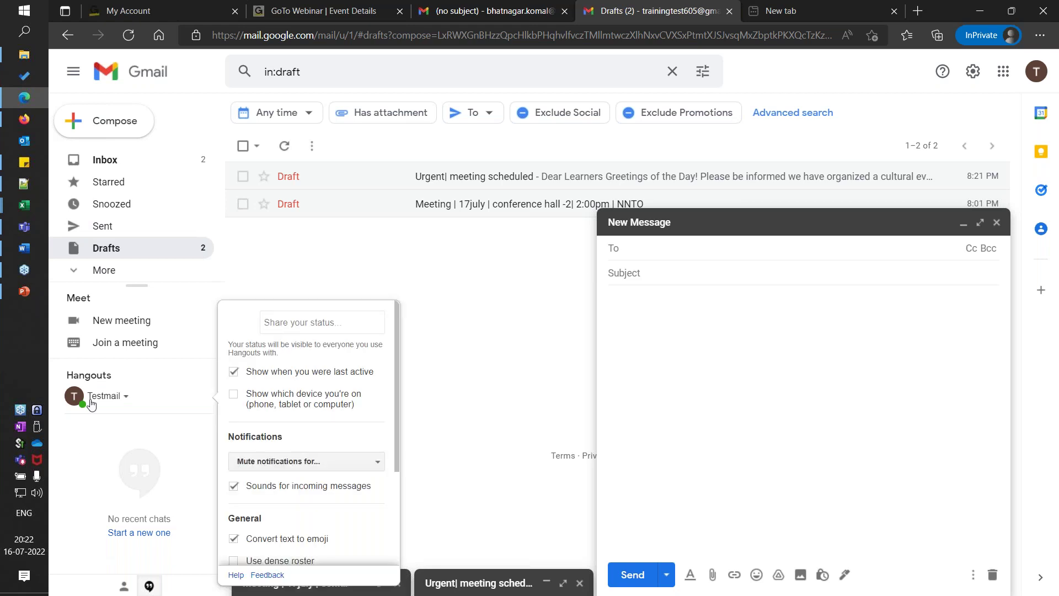
pyautogui.click(91, 403)
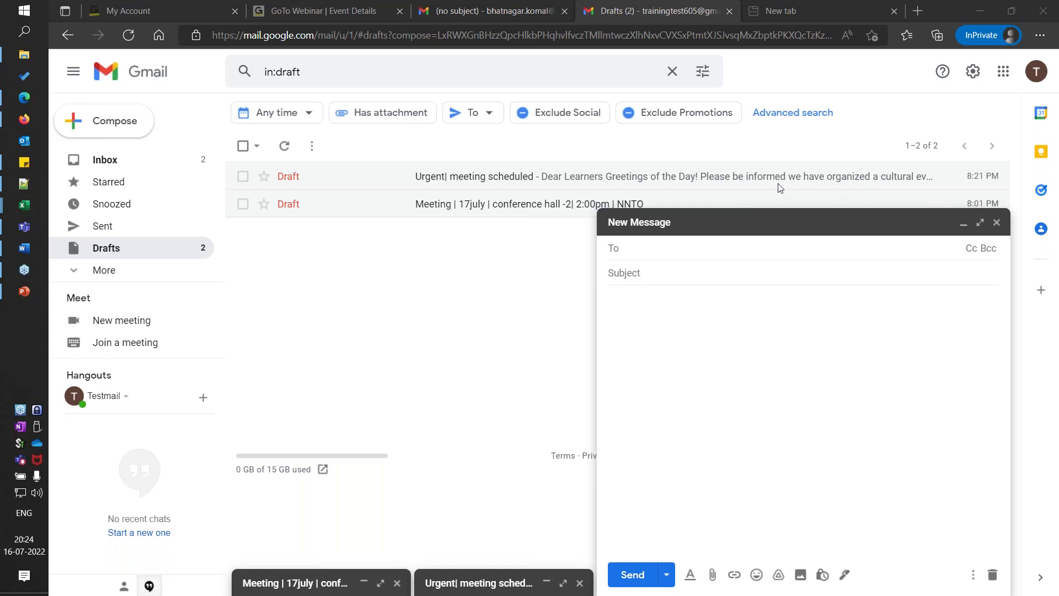
# Reopen the "Urgent| meeting scheduled" message, delete its body text above "Team arina" and clear the subject.
pyautogui.click(473, 583)
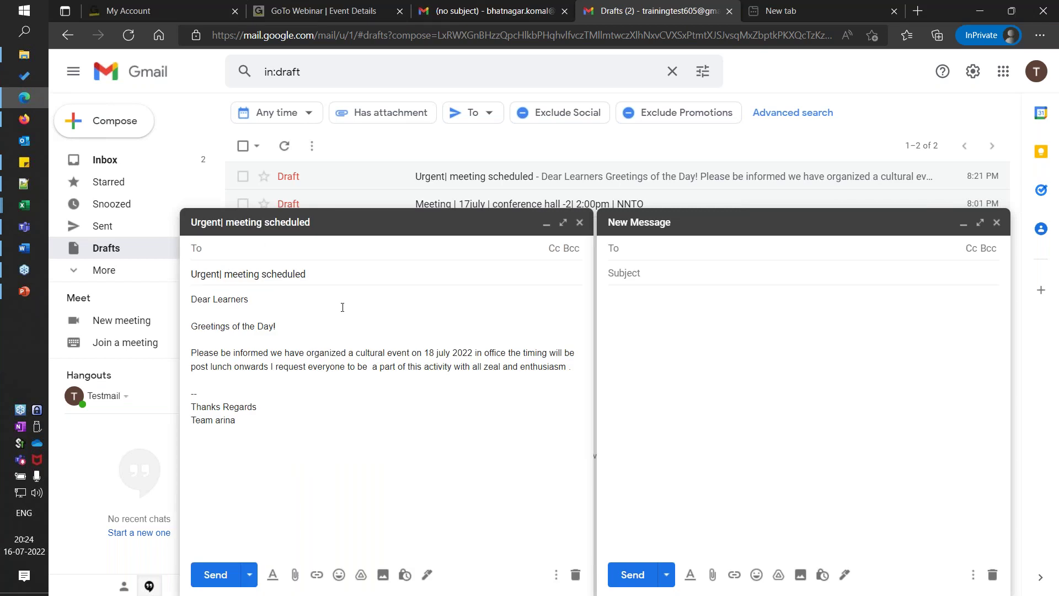
pyautogui.moveTo(192, 300); pyautogui.dragTo(263, 409)
pyautogui.press('BackSpace')
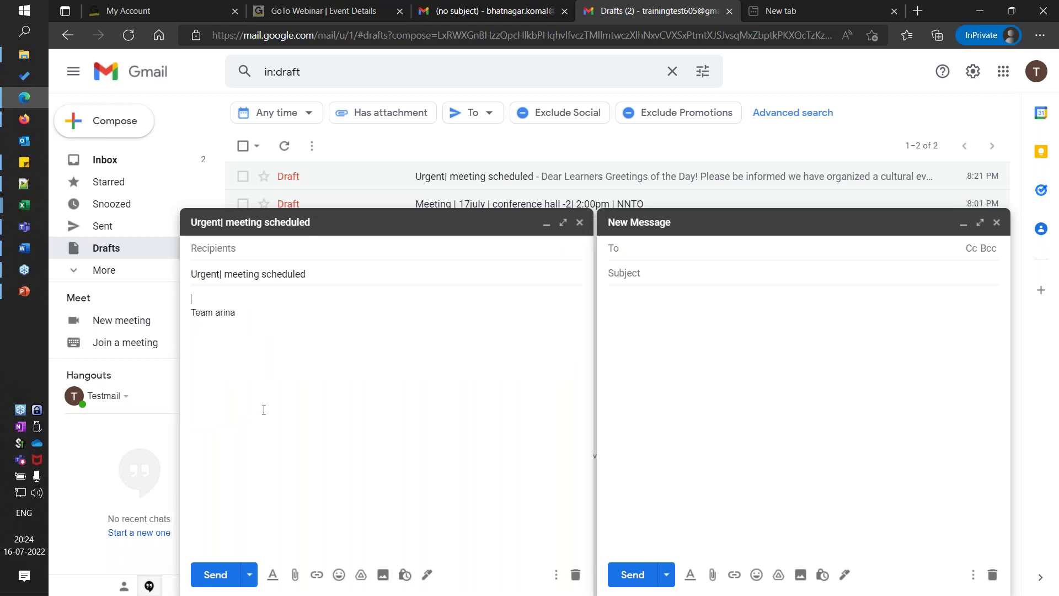
pyautogui.tripleClick(237, 275)
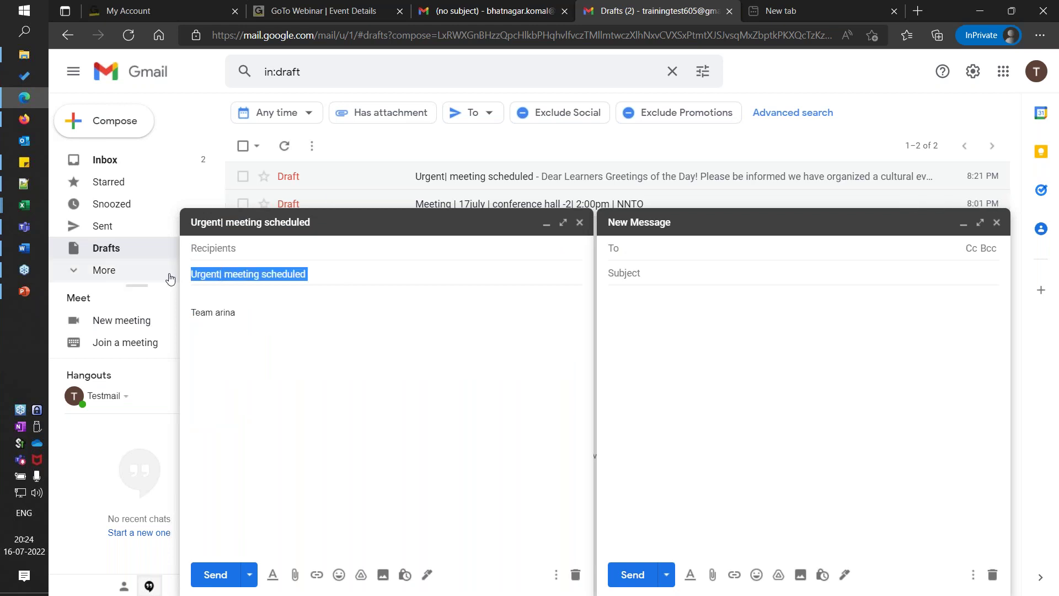
pyautogui.write('Regarding the event')
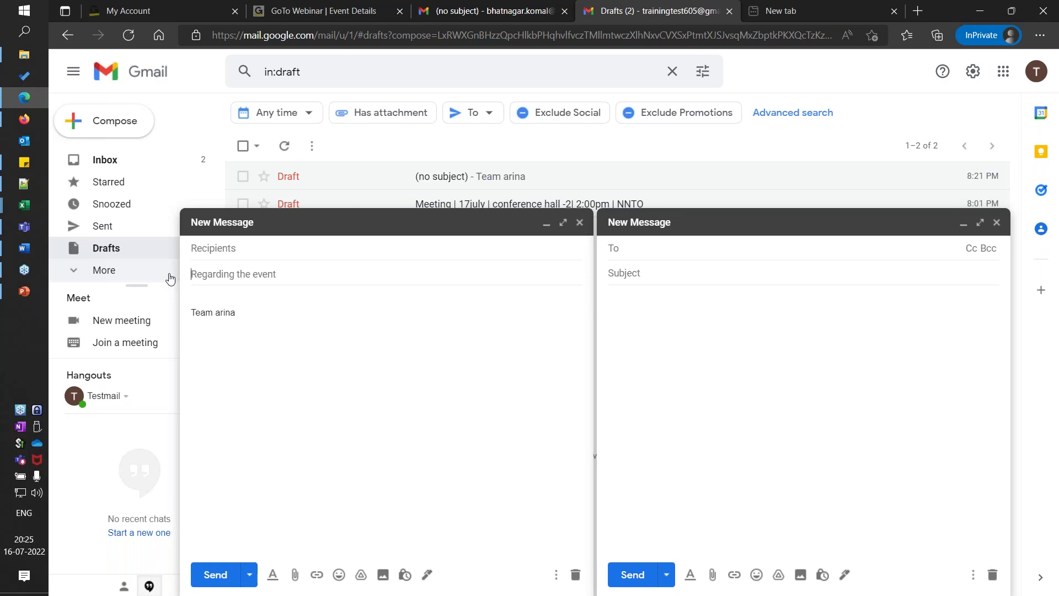
# Enter the job application subject "Applying for Job | Data Analyst | Aws Certified".
pyautogui.write('Applying')
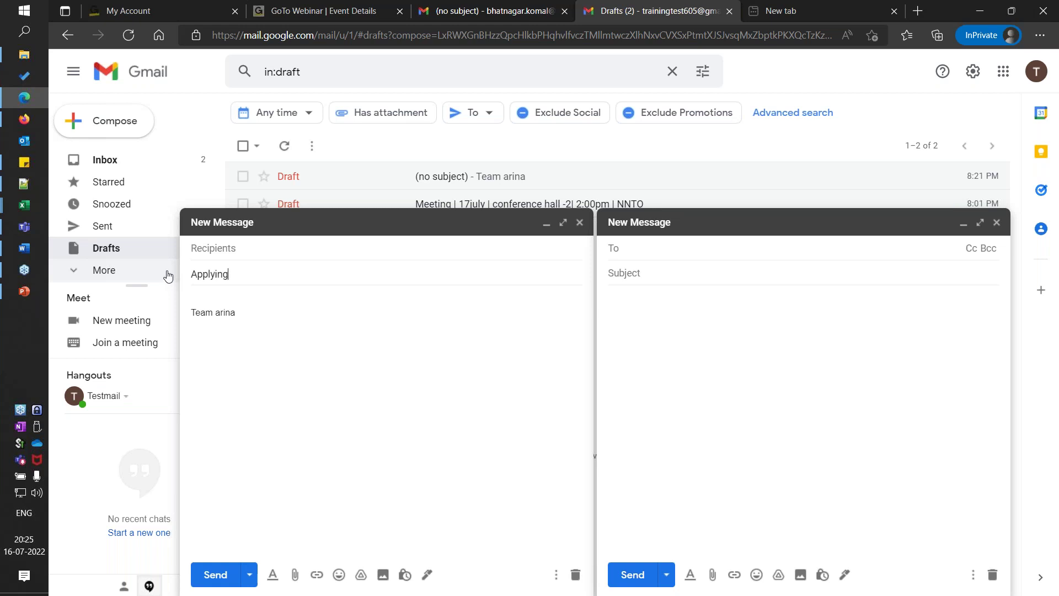
pyautogui.write(' for Job | Data Any')
pyautogui.press('BackSpace')
pyautogui.write('alyst |')
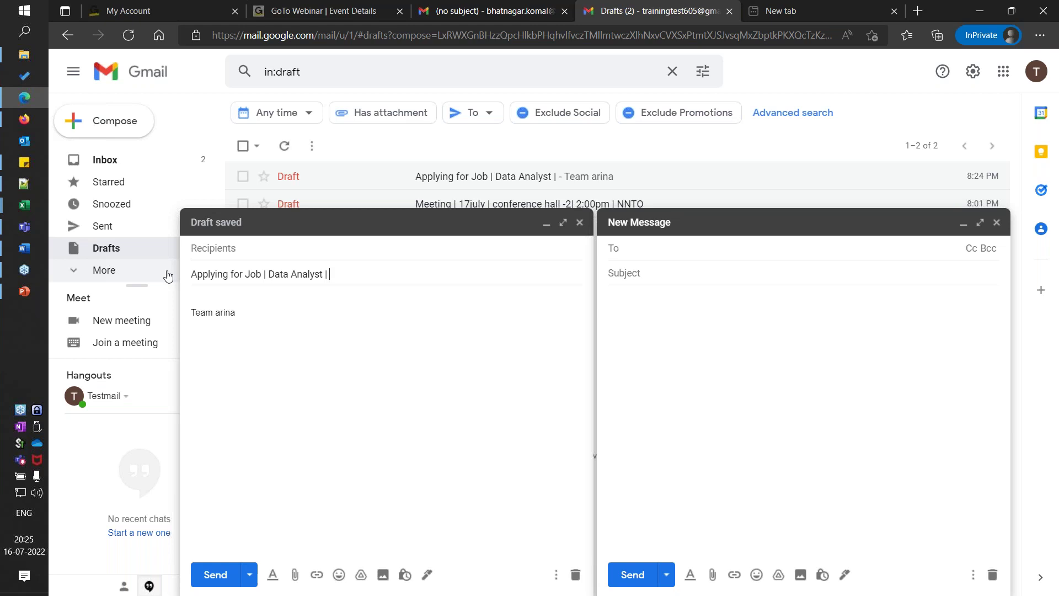
pyautogui.write('Aw')
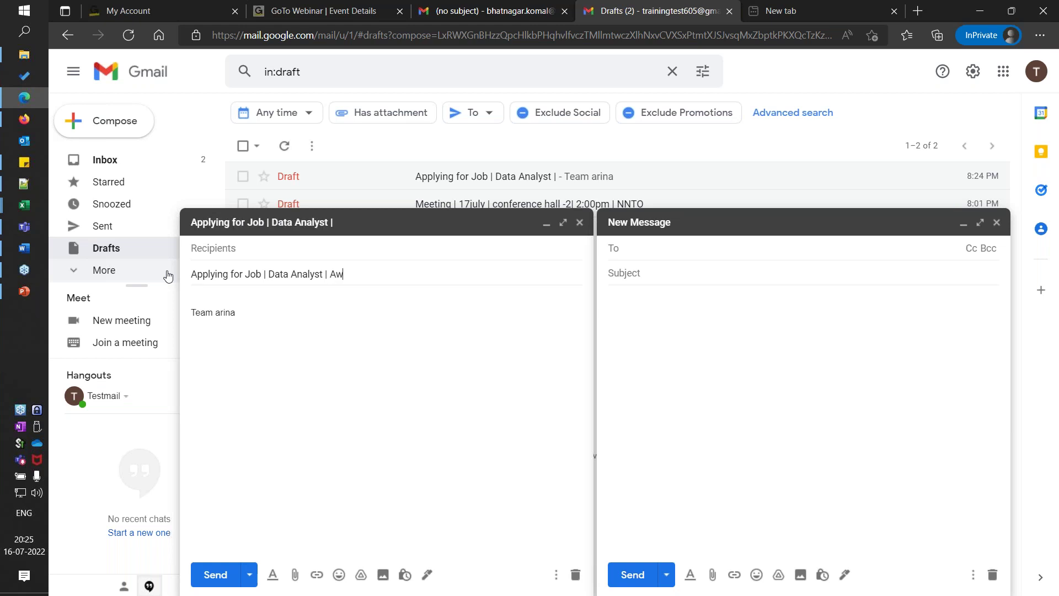
pyautogui.write('s Certified')
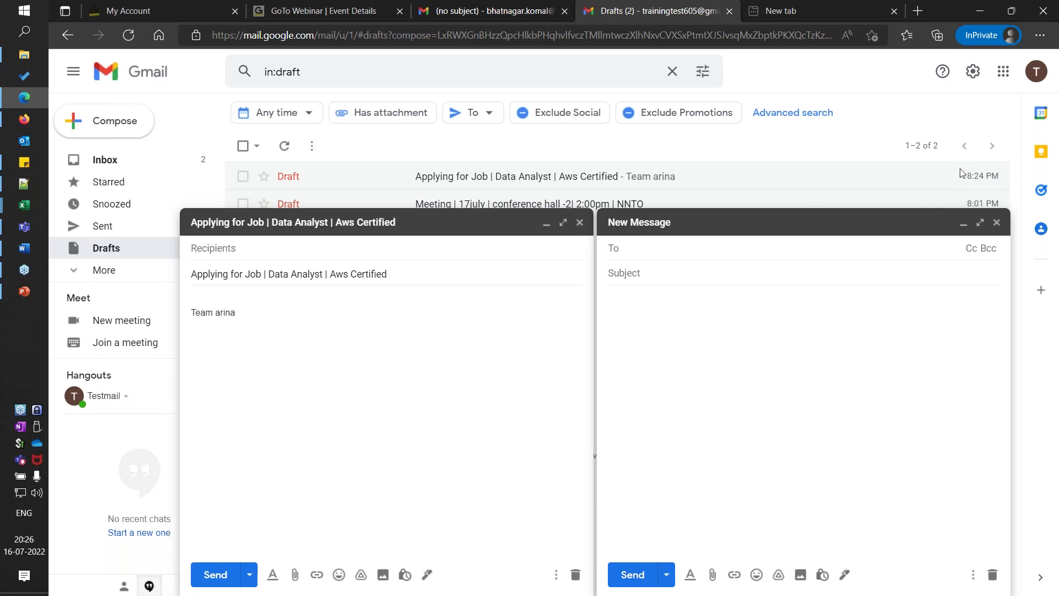
# Append a "|" separator and the applicant's first name to the end of the subject.
pyautogui.click(478, 275)
pyautogui.write('|')
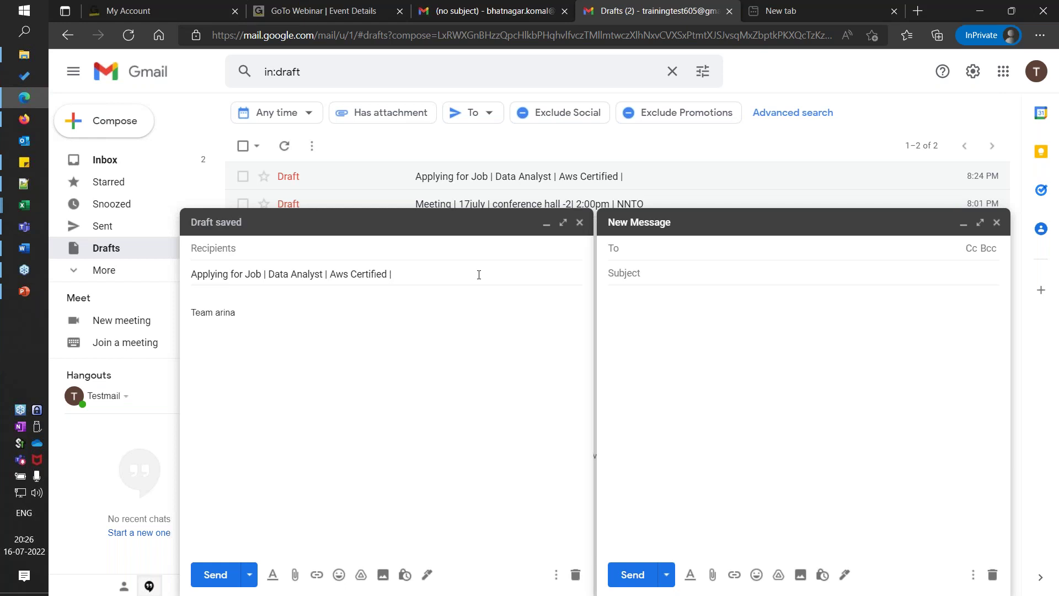
pyautogui.write(' Jigar')
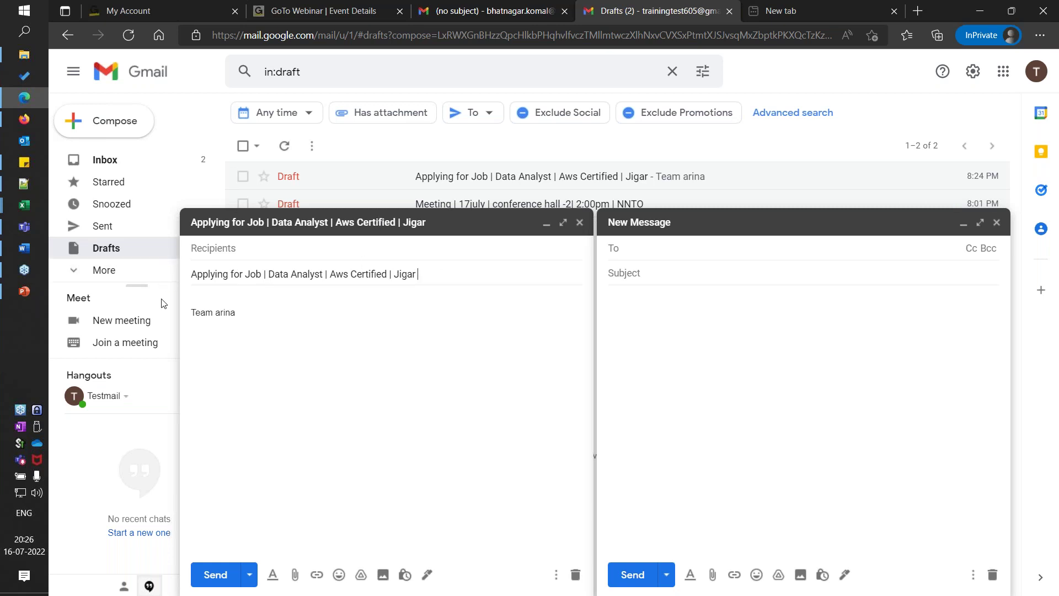
pyautogui.moveTo(196, 275); pyautogui.dragTo(424, 274)
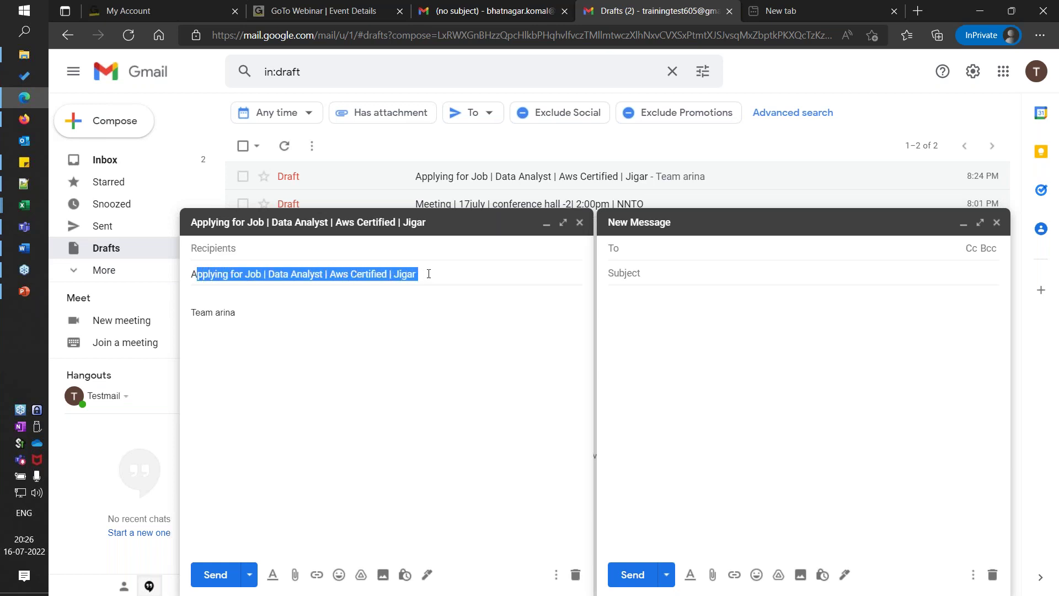
pyautogui.click(441, 271)
pyautogui.click(508, 247)
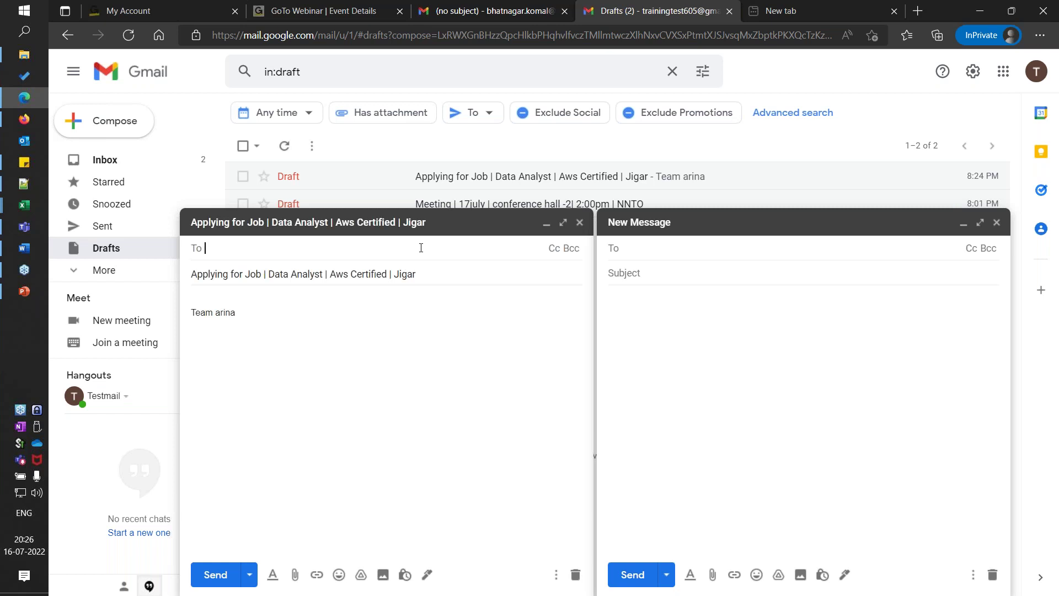
pyautogui.write('hr')
pyautogui.press('BackSpace')
pyautogui.press('BackSpace')
# Show the Cc and Bcc fields of the job application message and enter "revert/action" as the To recipient.
pyautogui.click(555, 248)
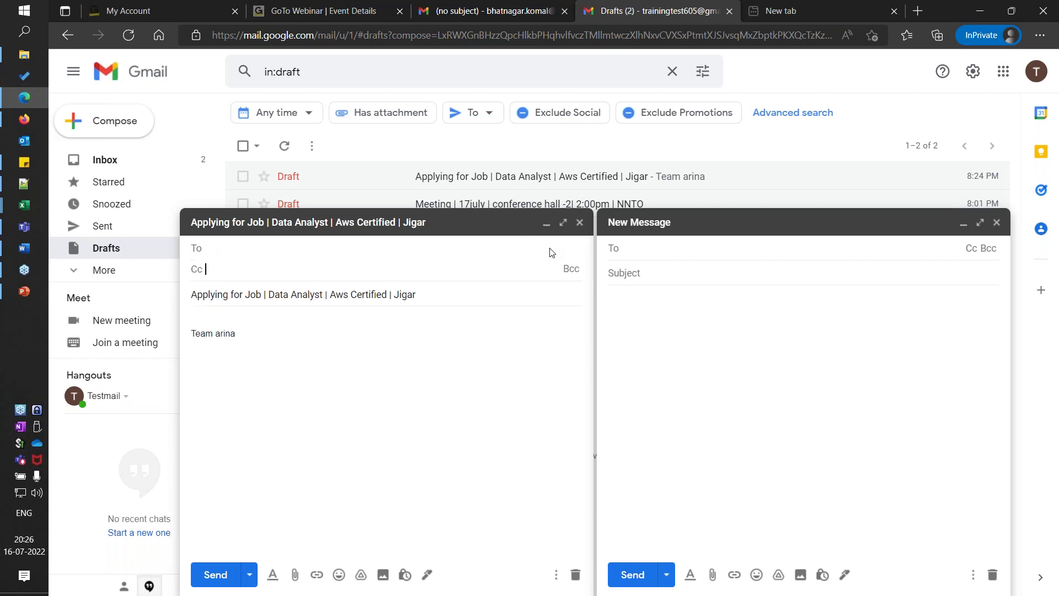
pyautogui.click(571, 269)
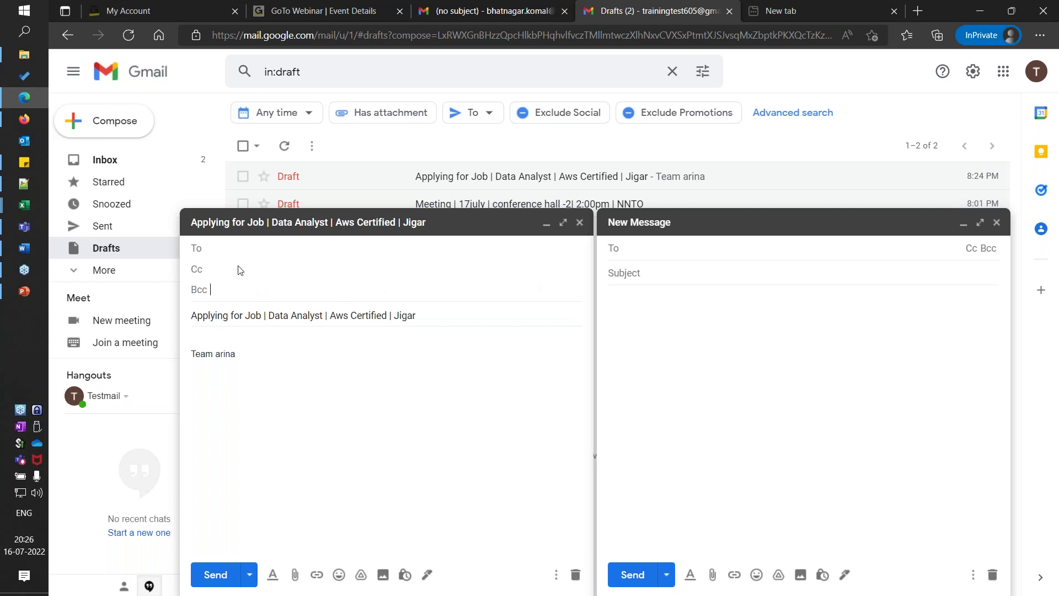
pyautogui.click(271, 252)
pyautogui.write('evert/action')
# Enter "acknowledged /informed" as the Cc recipient of the job application message.
pyautogui.click(299, 268)
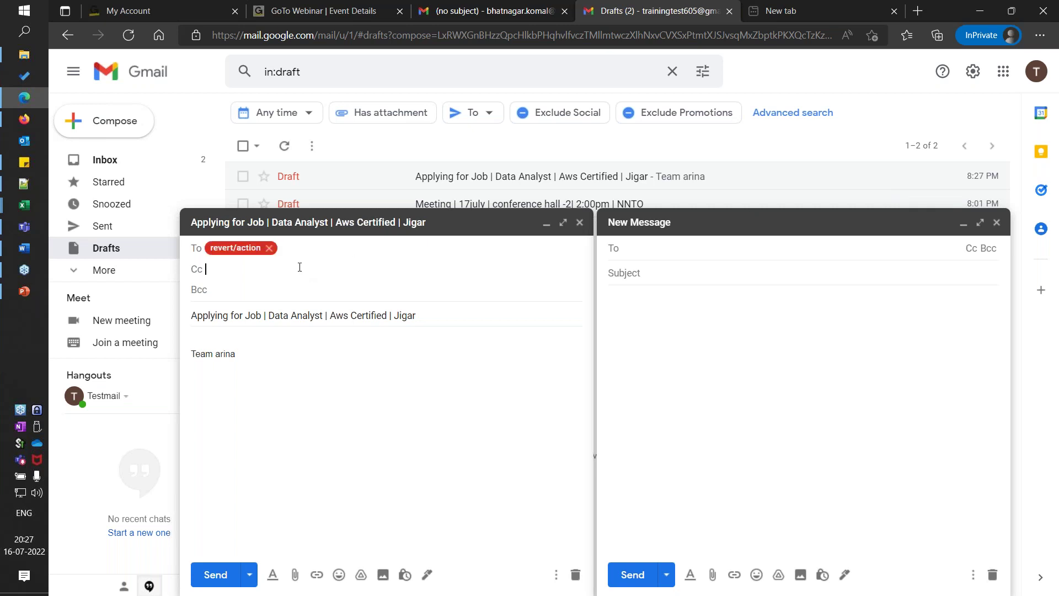
pyautogui.write('acknowledged /informed')
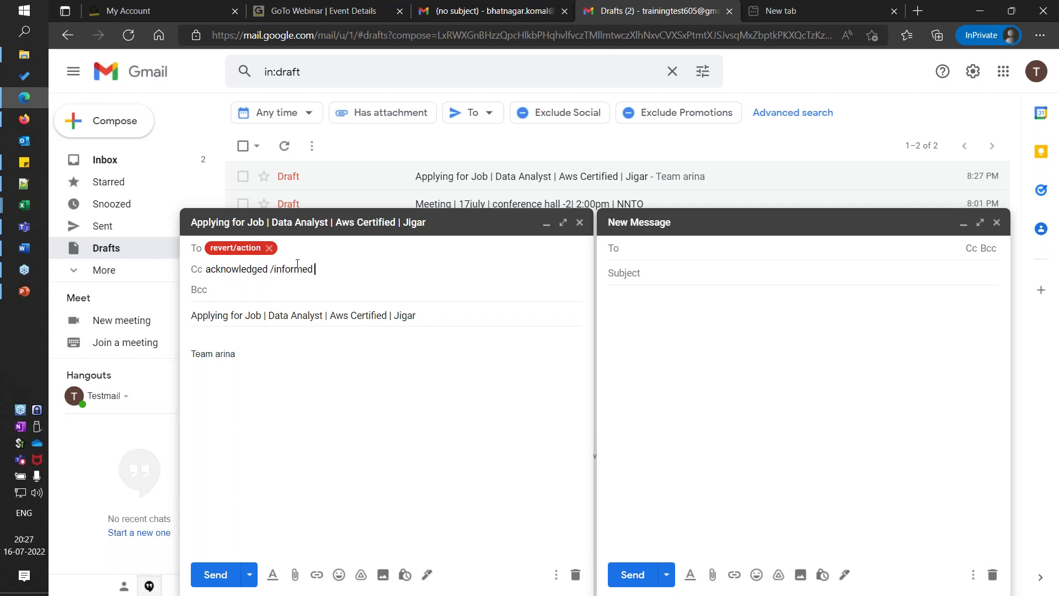
pyautogui.press('Tab')
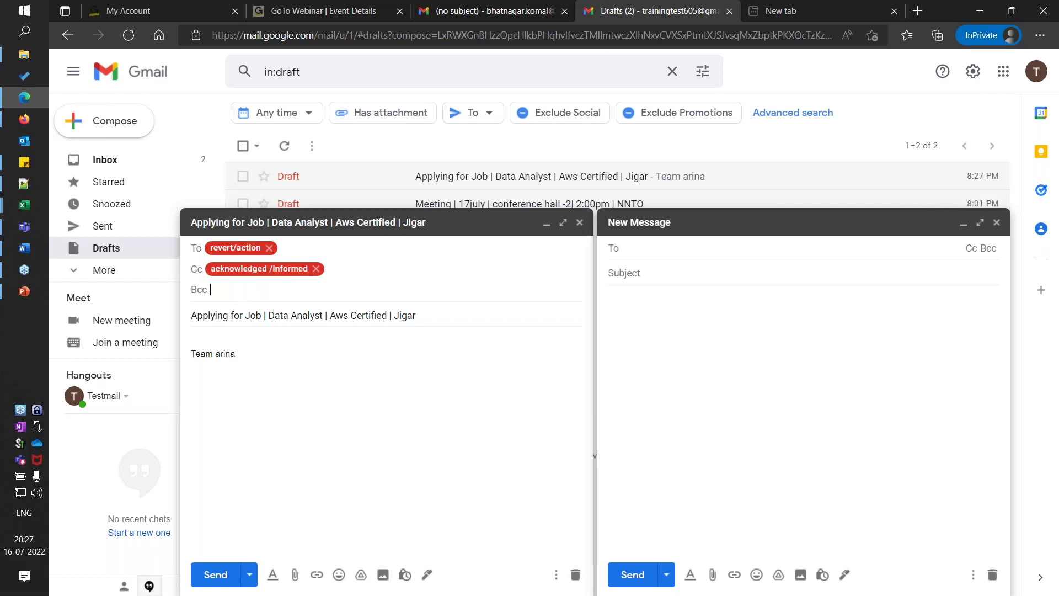
pyautogui.write('those c')
pyautogui.press('BackSpace')
pyautogui.press('BackSpace')
pyautogui.press('BackSpace')
pyautogui.press('BackSpace')
pyautogui.press('BackSpace')
pyautogui.press('BackSpace')
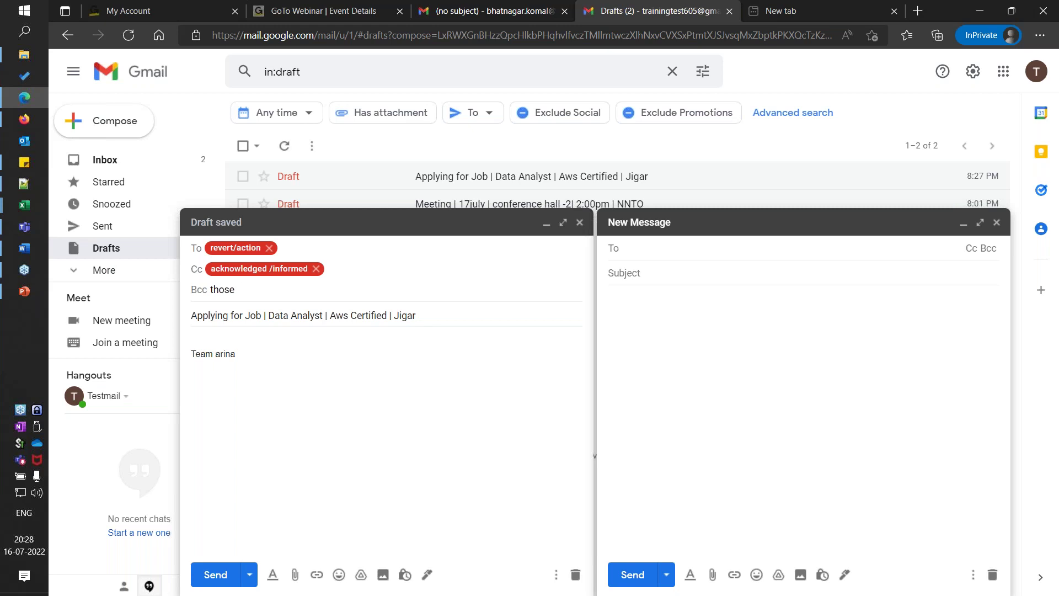
pyautogui.press('BackSpace')
# Enter "bulk mails .they cant see each other" as the Bcc recipient of the job application message.
pyautogui.write('bulk mai')
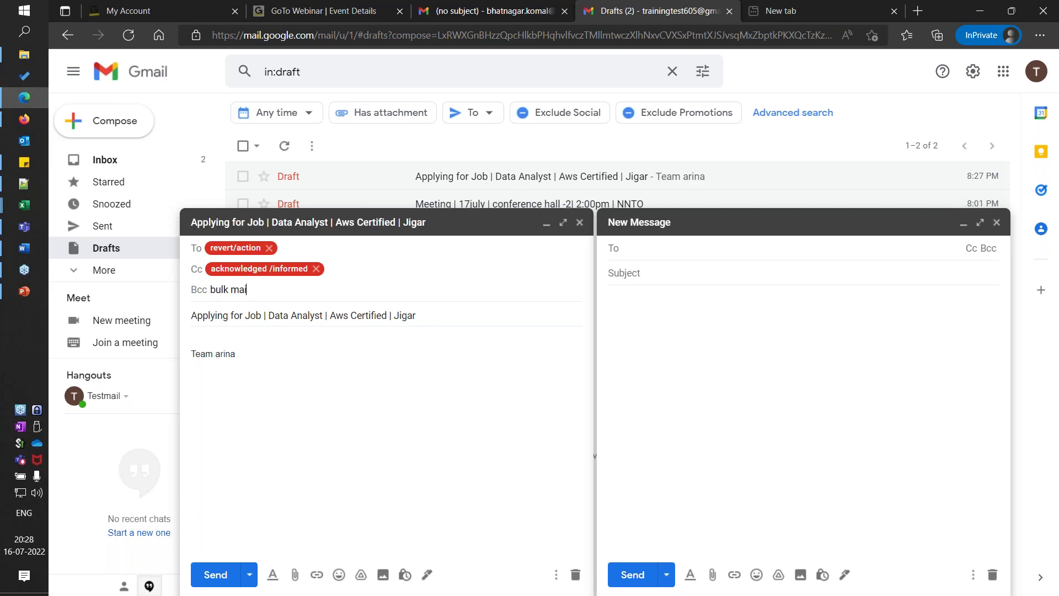
pyautogui.write('ls .they cant see each other')
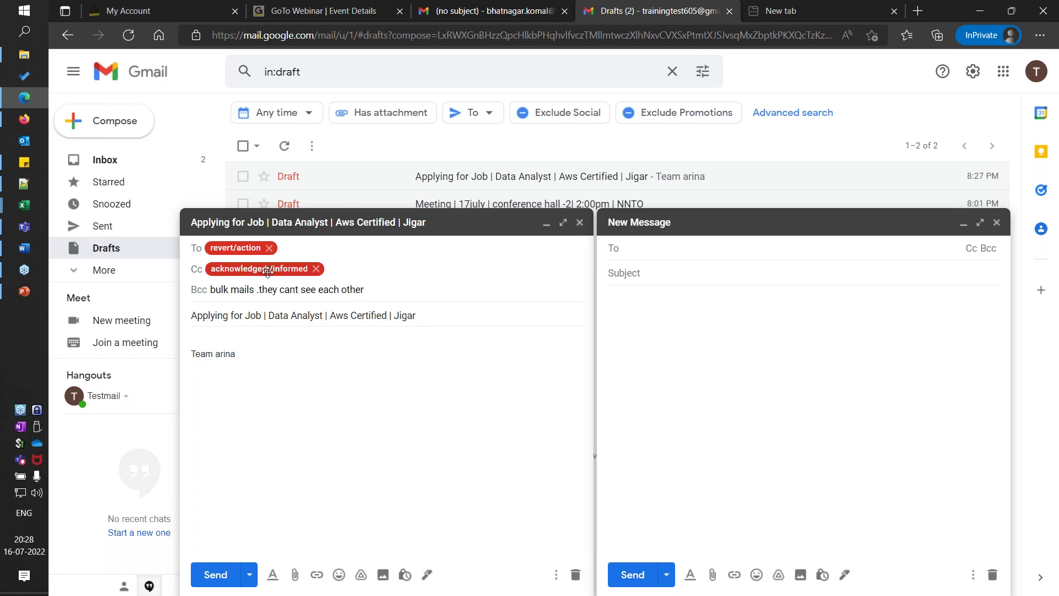
pyautogui.click(326, 256)
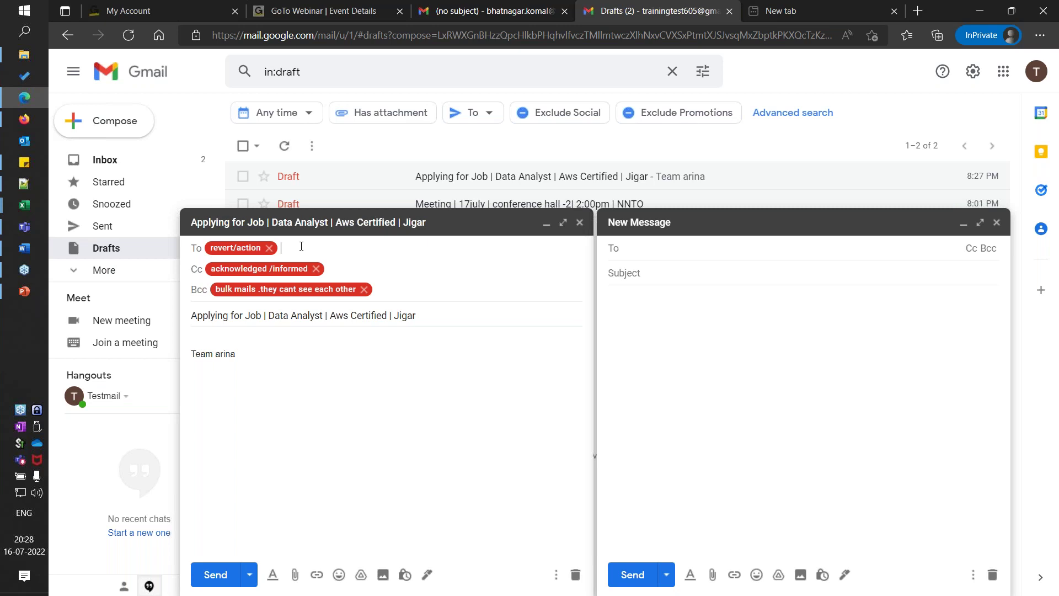
pyautogui.click(242, 251)
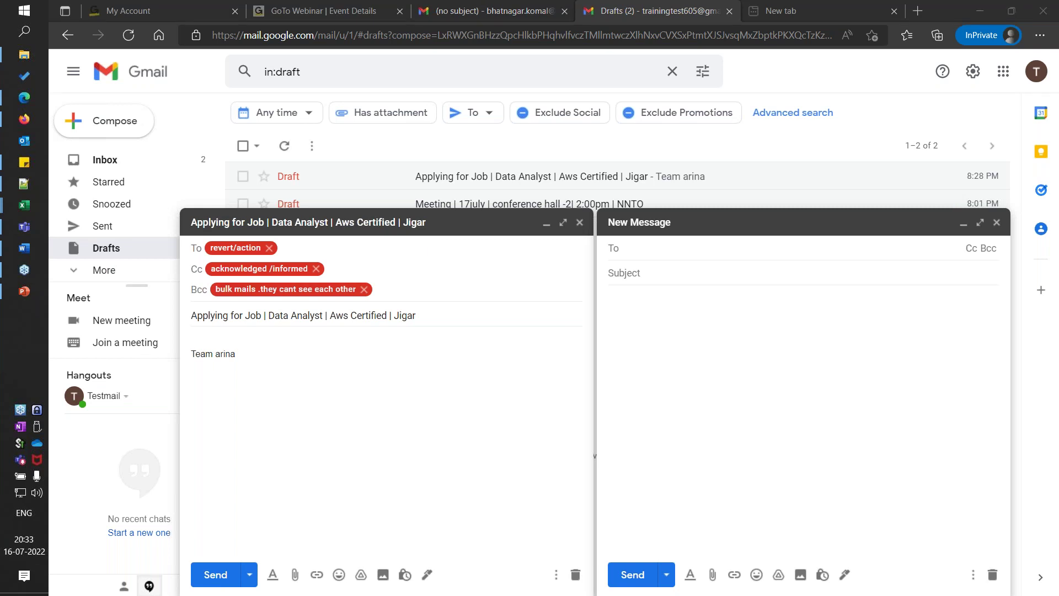
# Switch to the E-Mail Writing presentation in PowerPoint and highlight the tip "Use a professional email address.".
pyautogui.click(24, 292)
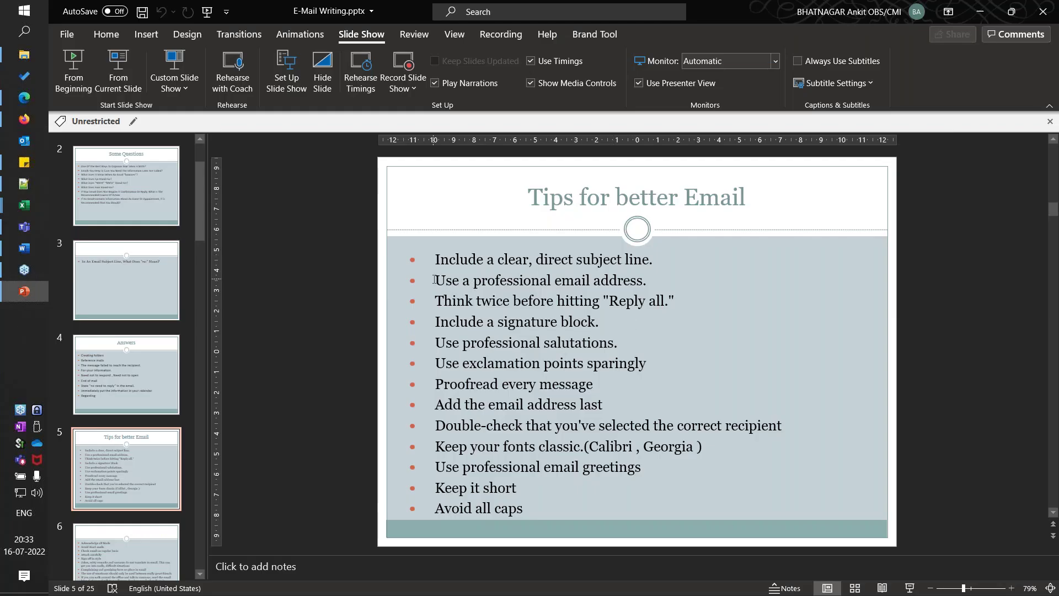
pyautogui.moveTo(435, 280); pyautogui.dragTo(655, 274)
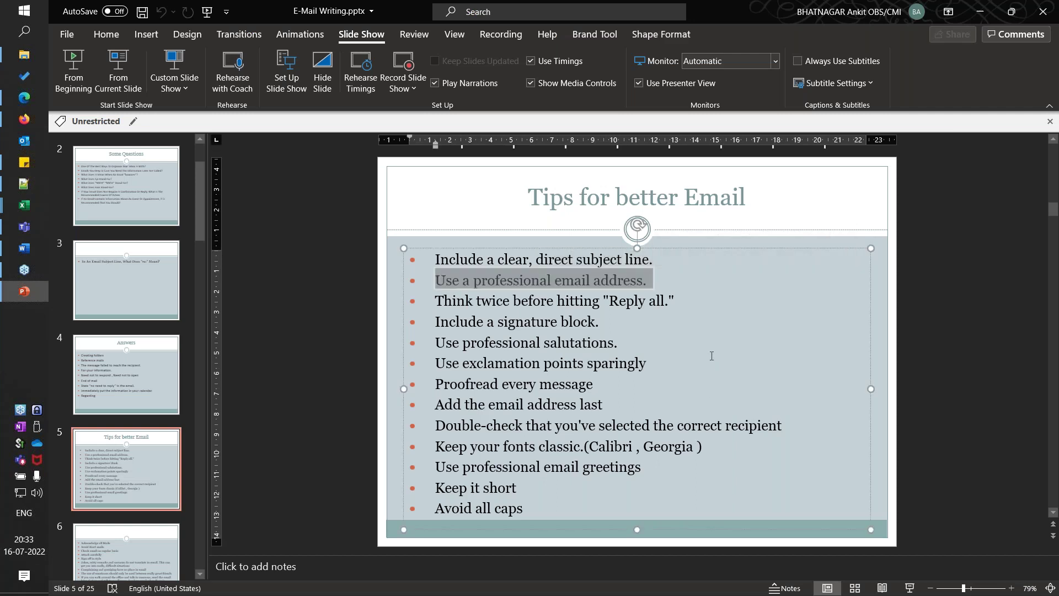
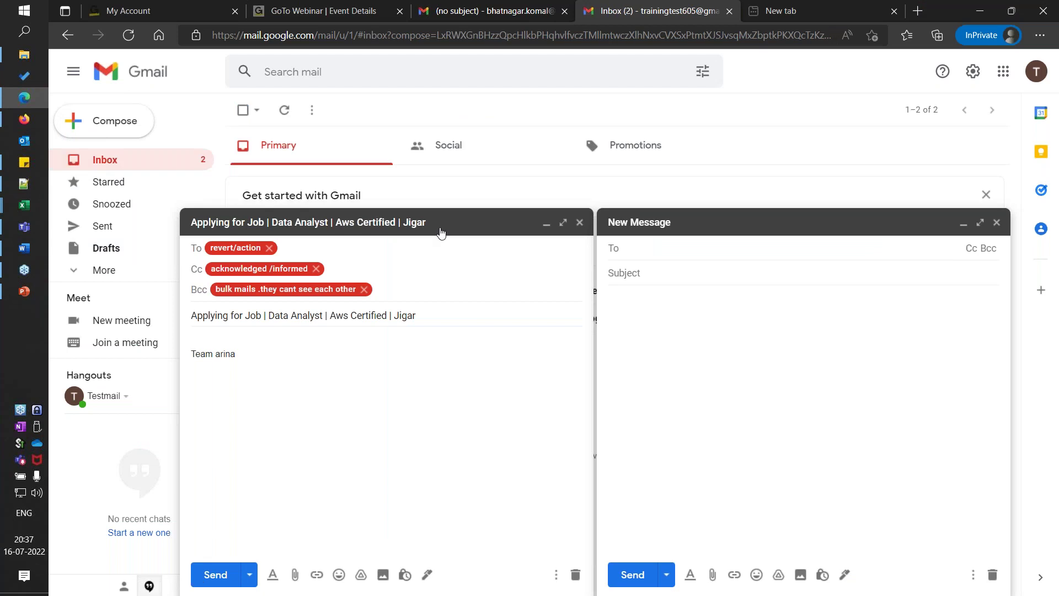
# Minimize the job application message in Gmail and start a reply to "Testmail, review your Google Account settings".
pyautogui.click(546, 223)
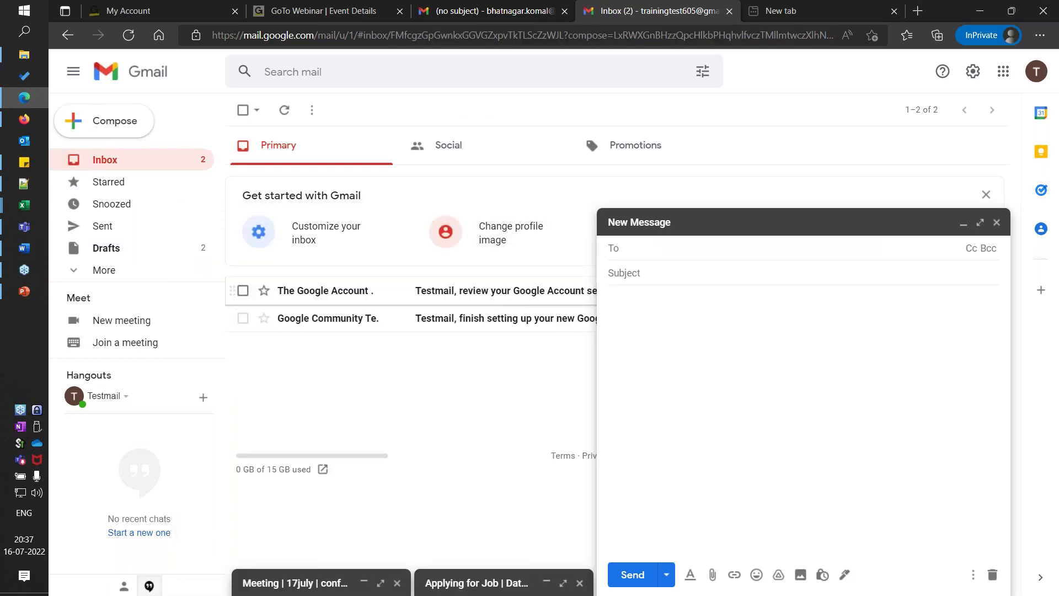
pyautogui.doubleClick(494, 298)
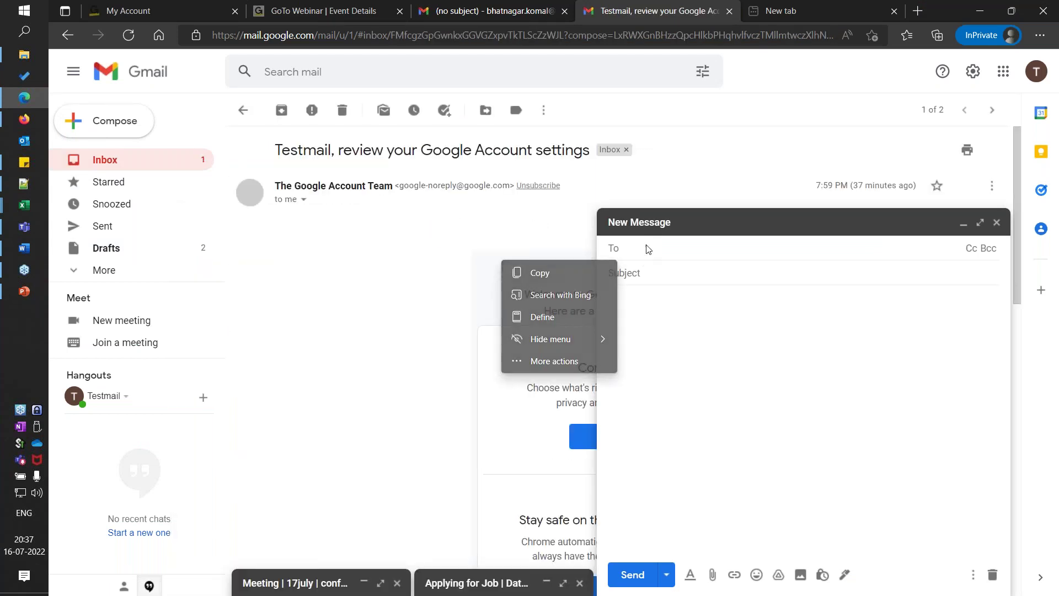
pyautogui.click(315, 336)
pyautogui.scroll(-15, 303, 367)
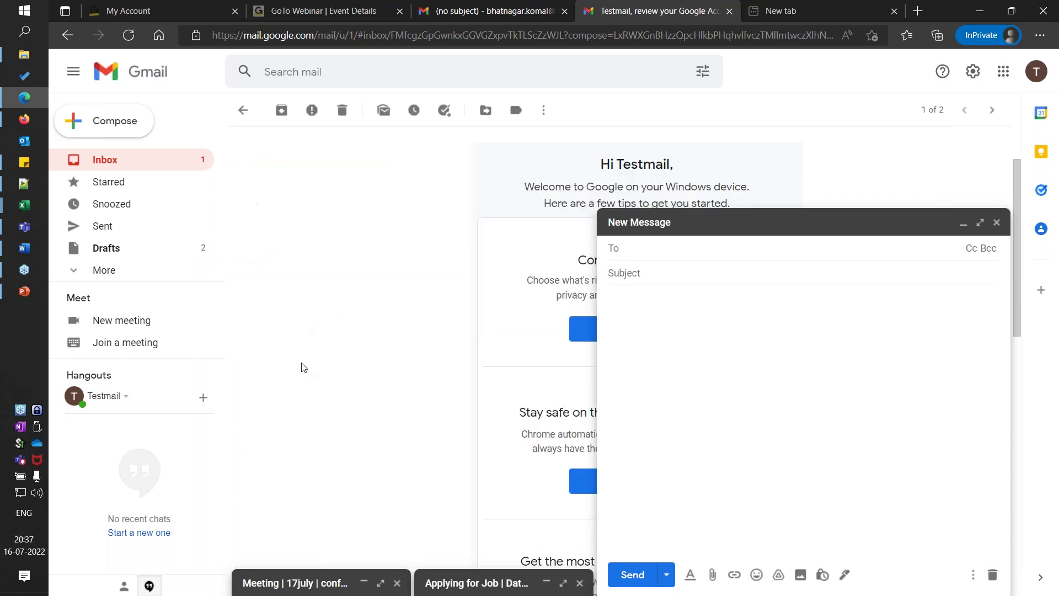
pyautogui.click(315, 235)
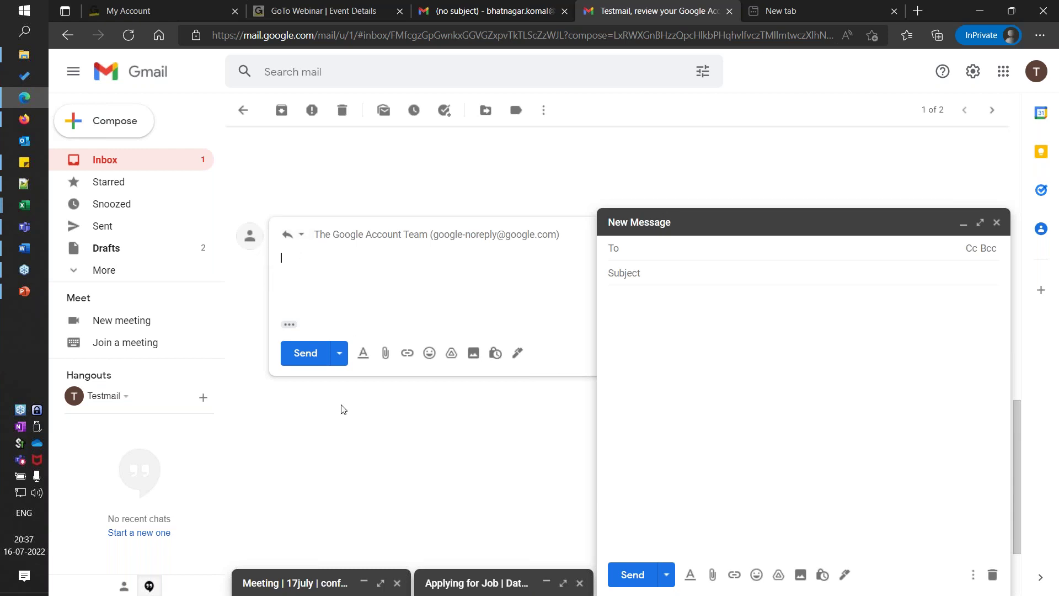
pyautogui.scroll(-1, 345, 408)
pyautogui.scroll(2, 344, 408)
pyautogui.scroll(1, 344, 409)
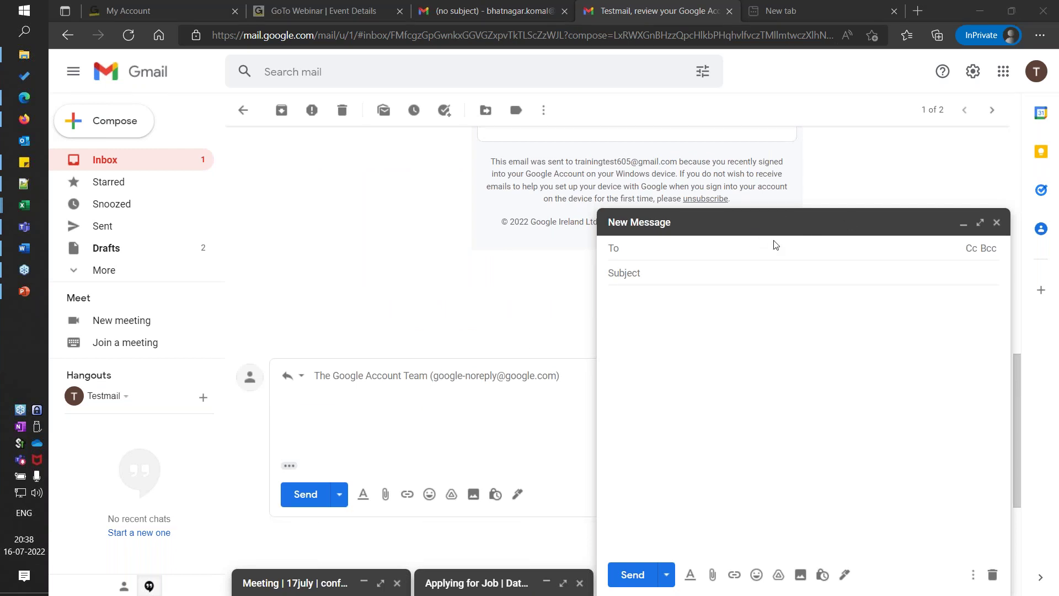
pyautogui.moveTo(429, 390)
pyautogui.mouseDown()
pyautogui.moveTo(528, 397)
pyautogui.moveTo(560, 361)
pyautogui.moveTo(444, 358)
pyautogui.moveTo(436, 389)
pyautogui.moveTo(506, 388)
pyautogui.moveTo(448, 391)
pyautogui.moveTo(486, 384)
pyautogui.mouseUp()
# Switch to the E-Mail Writing presentation in PowerPoint to view the "Tips for better Email" slide.
pyautogui.moveTo(33, 298)
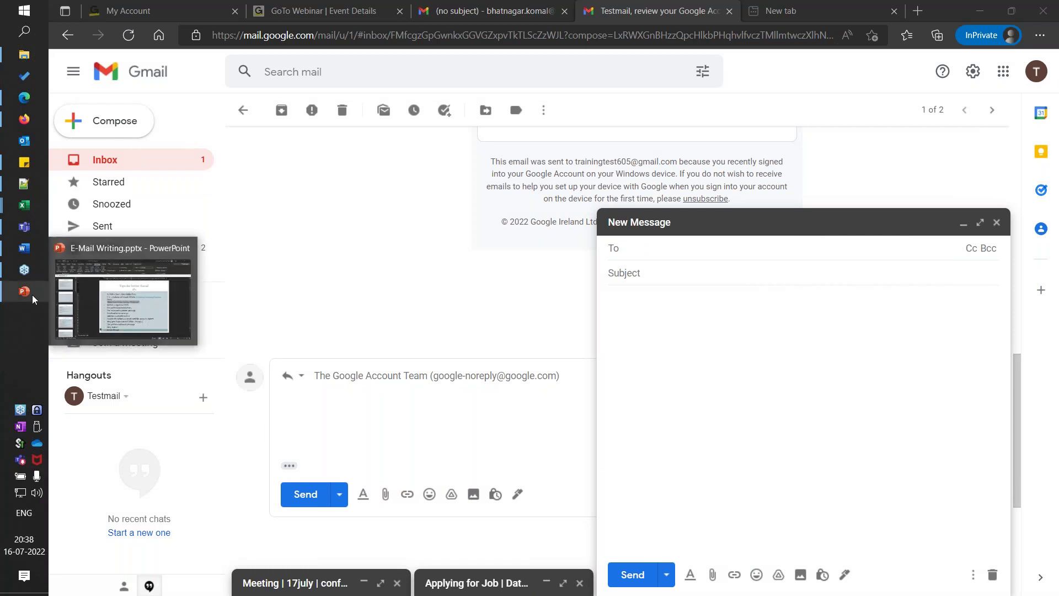
pyautogui.click(123, 307)
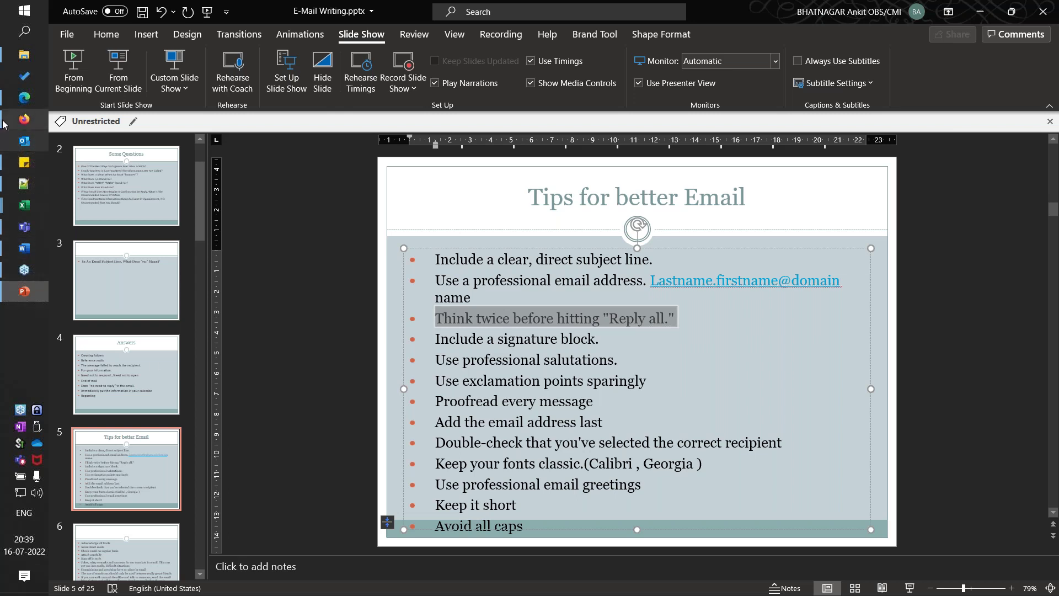
# Switch to Gmail in the browser, return to the inbox and start composing another new message.
pyautogui.click(24, 97)
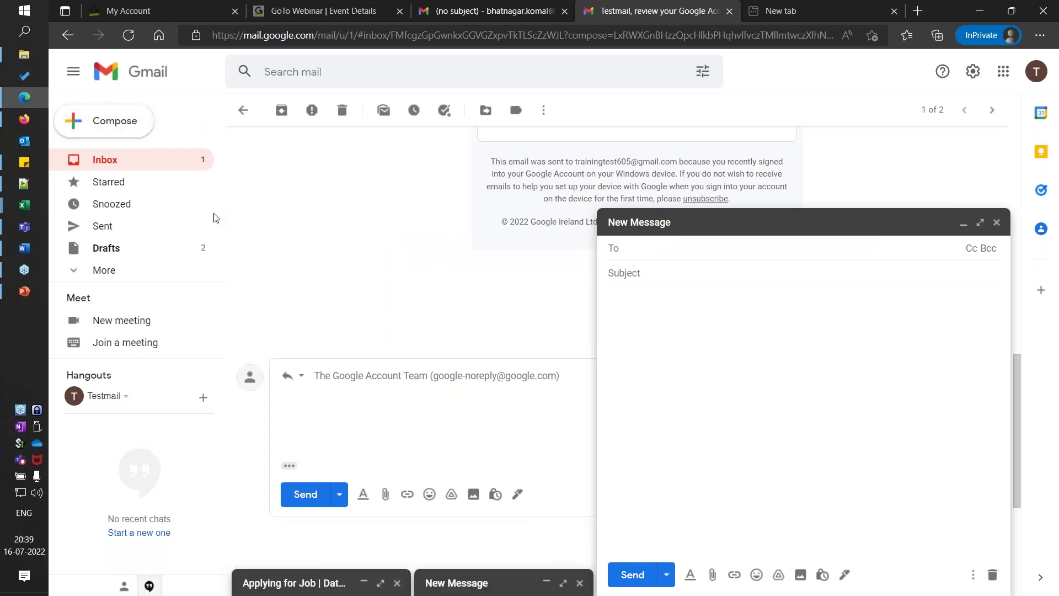
pyautogui.click(103, 160)
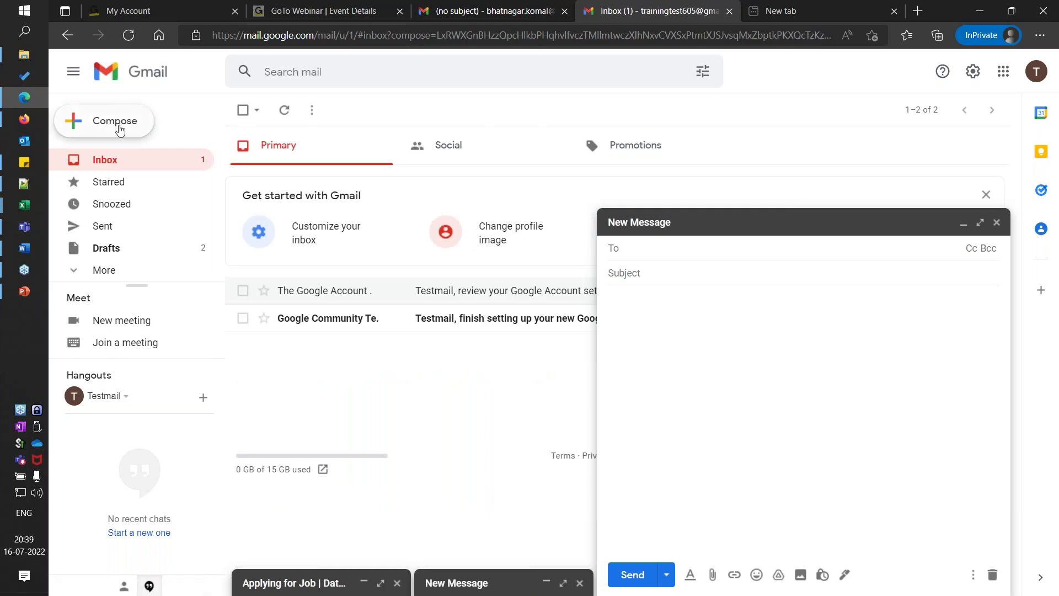
pyautogui.click(120, 129)
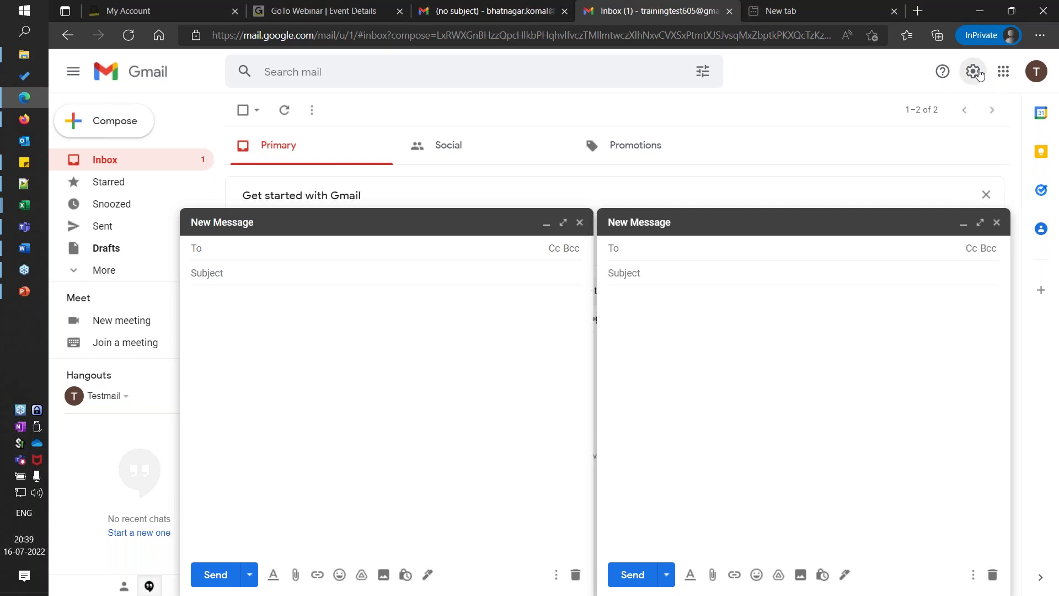
# Minimize both open blank new messages to uncover the inbox.
pyautogui.click(977, 73)
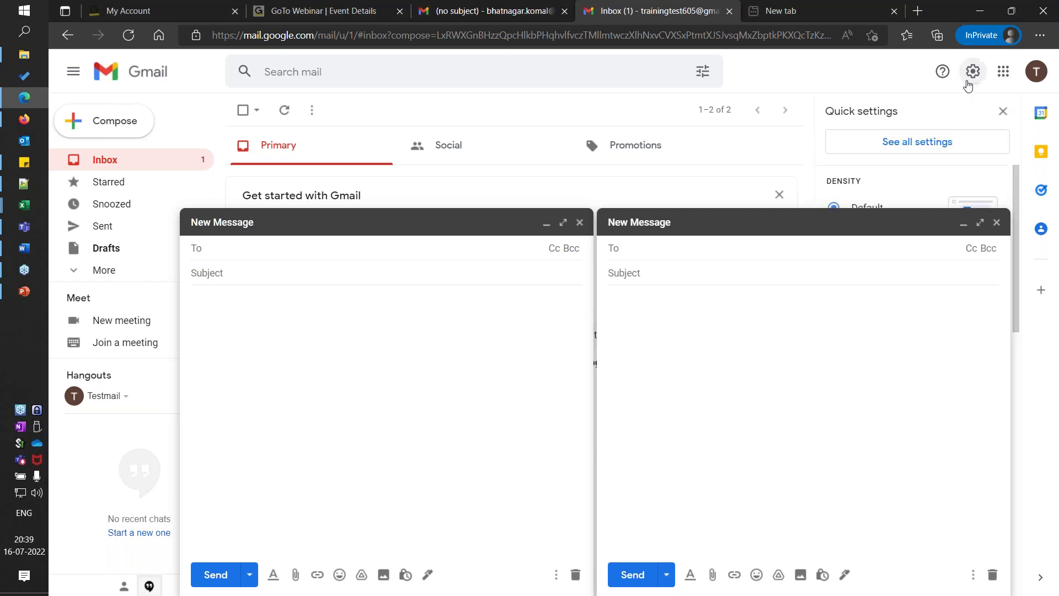
pyautogui.click(972, 75)
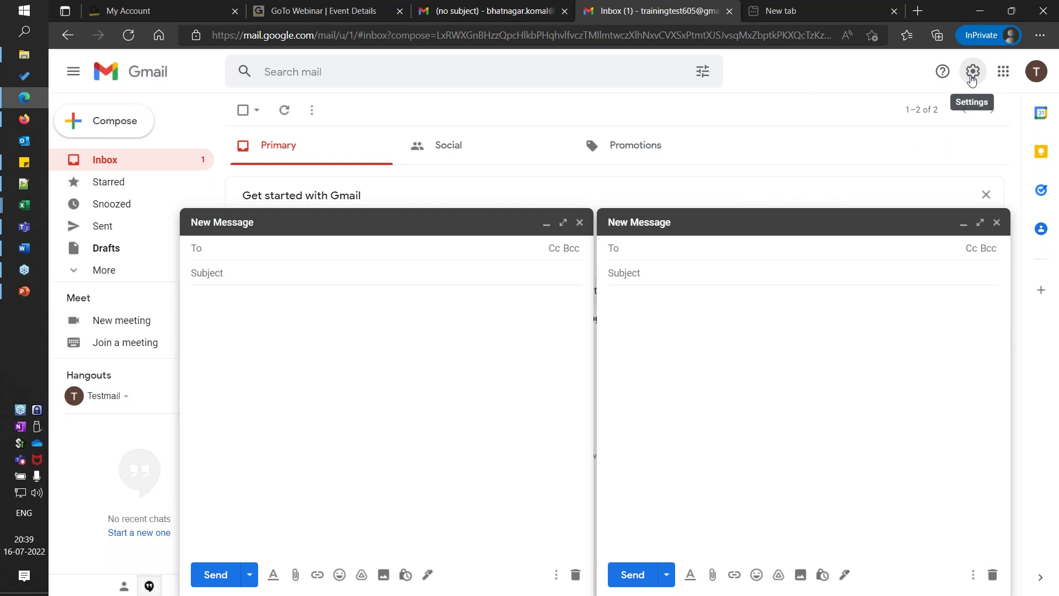
pyautogui.click(963, 223)
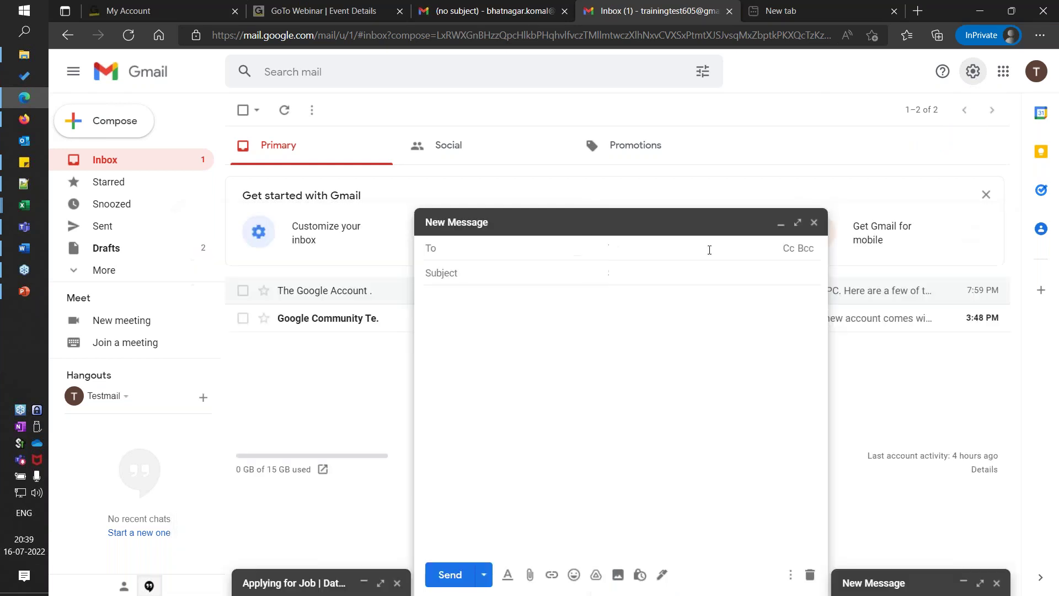
pyautogui.click(782, 222)
# Open the complete Gmail settings from the quick settings.
pyautogui.click(973, 71)
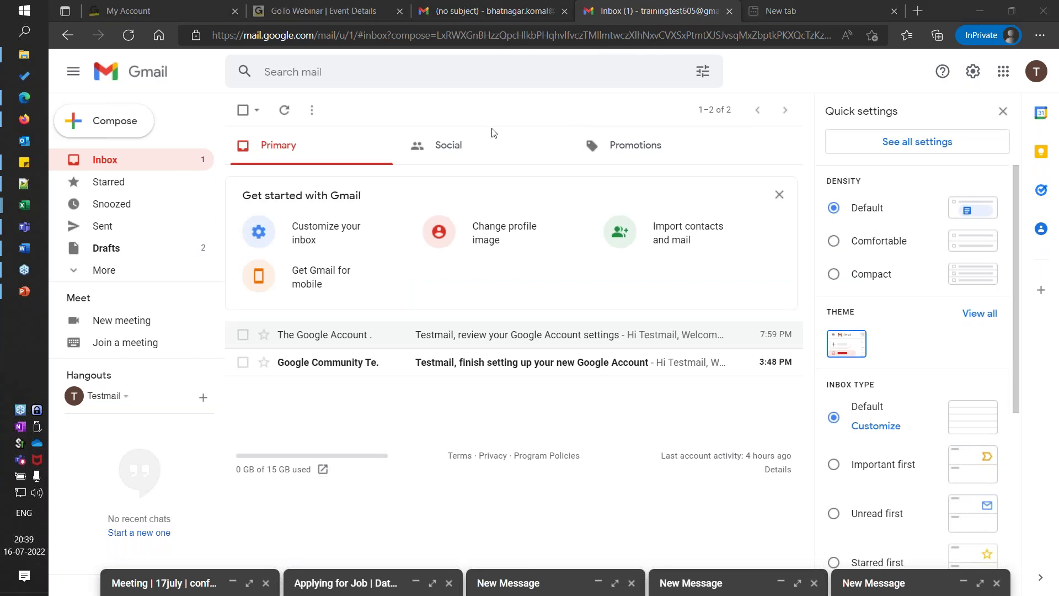
pyautogui.scroll(-5, 858, 251)
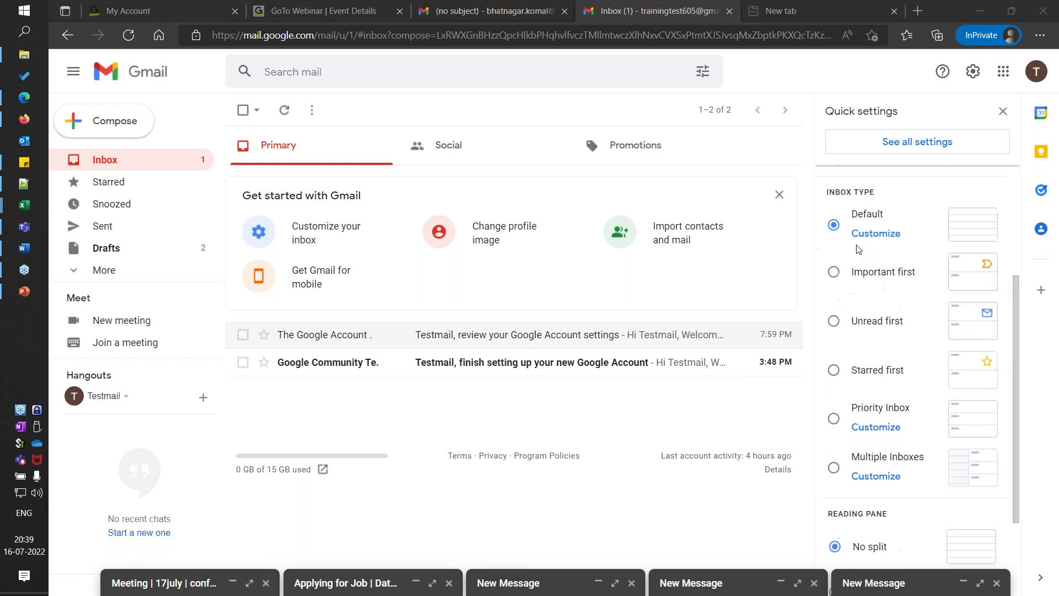
pyautogui.click(920, 144)
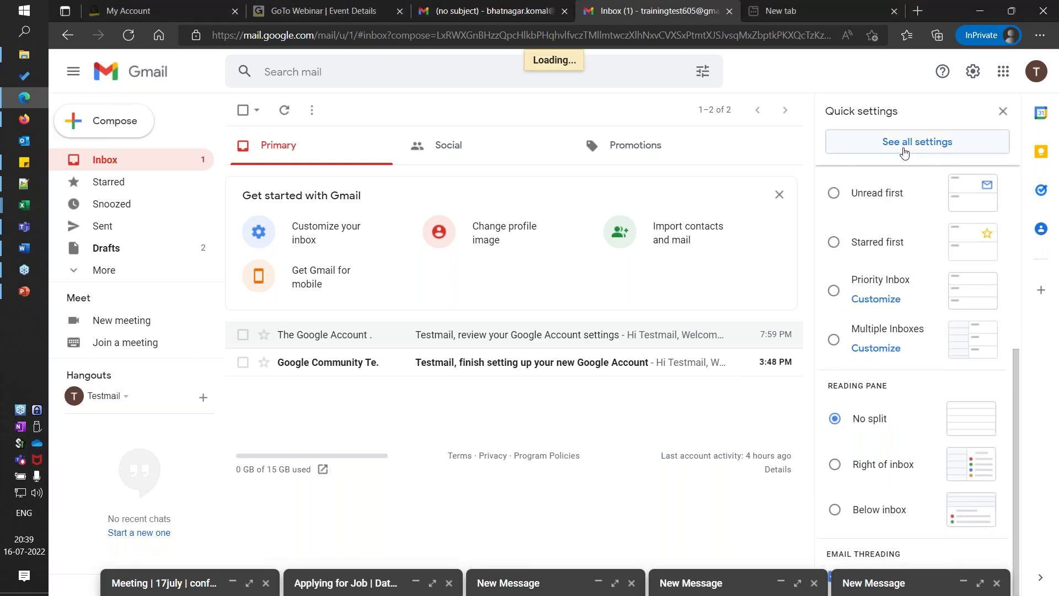
pyautogui.click(902, 147)
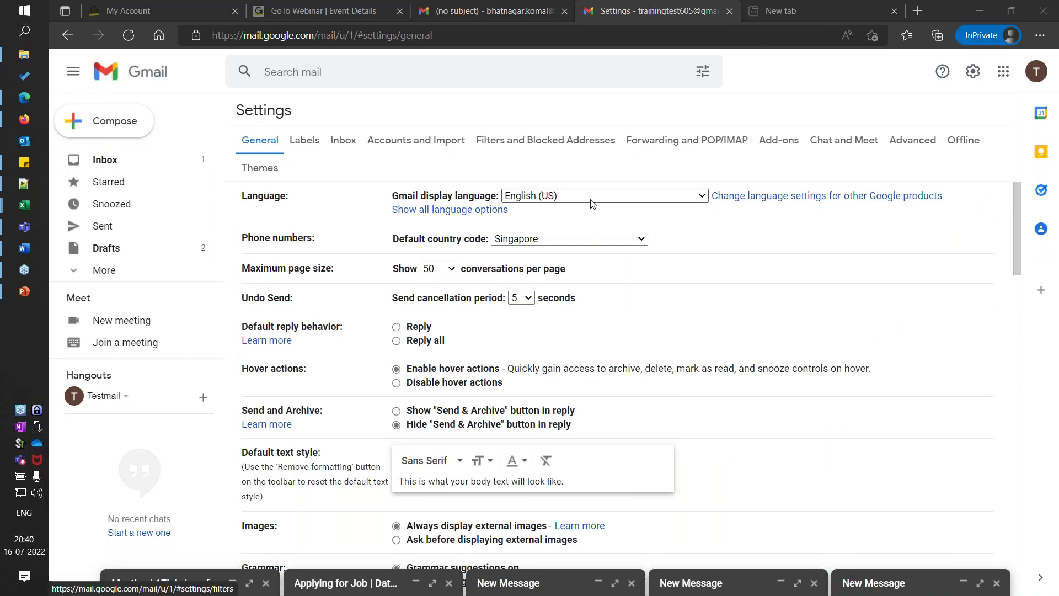
# Start creating a new signature in the general settings.
pyautogui.scroll(-7, 584, 232)
pyautogui.scroll(-20, 583, 263)
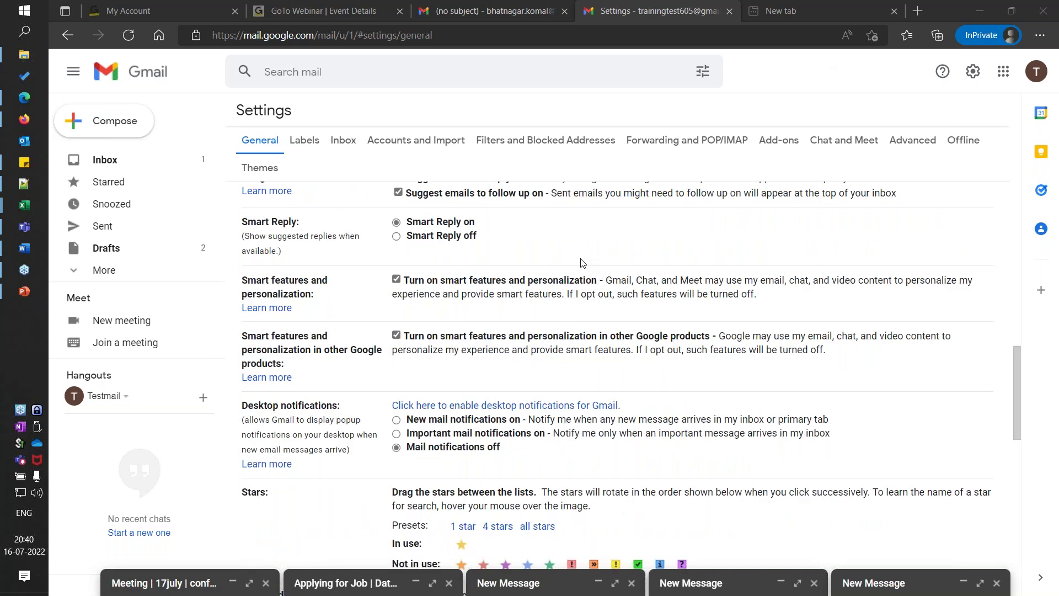
pyautogui.scroll(5, 583, 262)
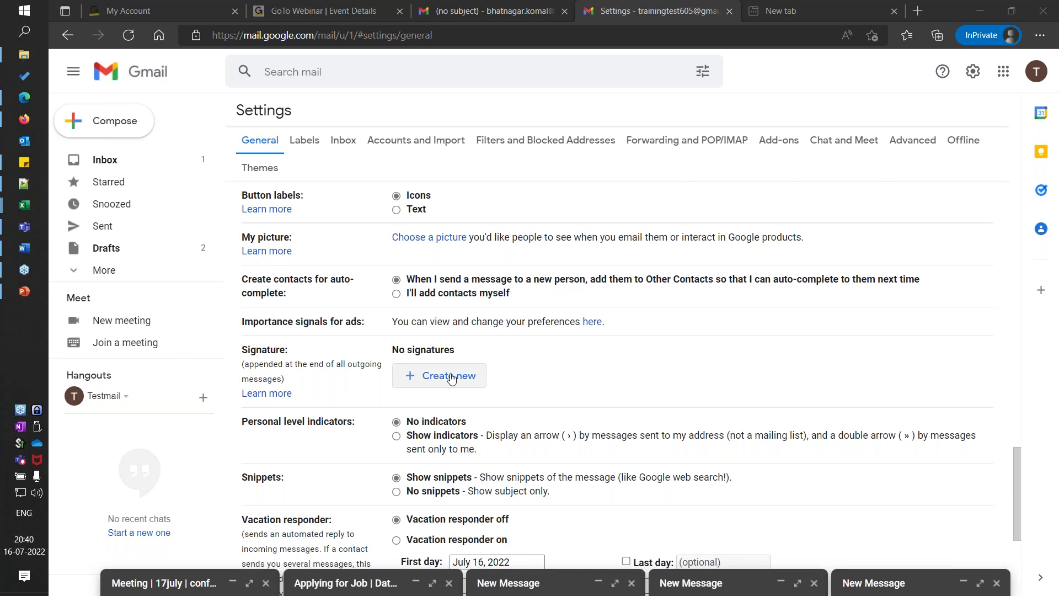
pyautogui.click(452, 377)
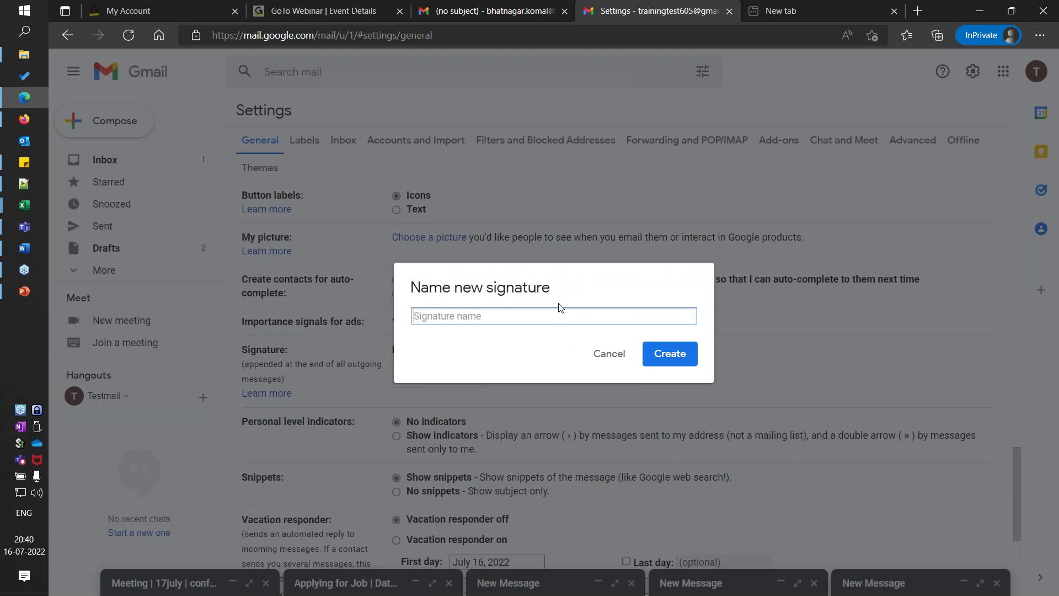
pyautogui.write('Jig')
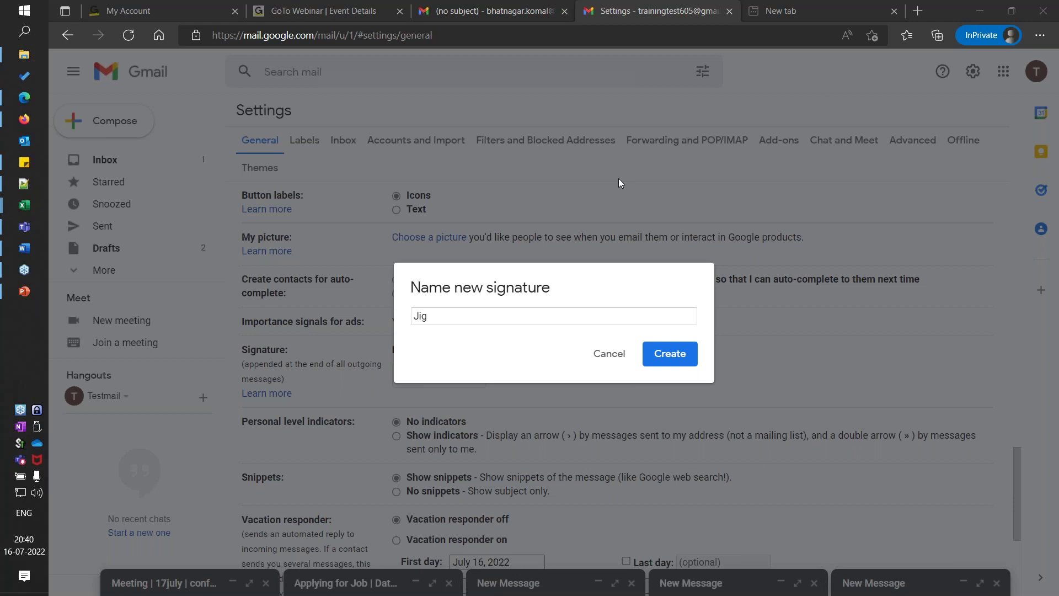
pyautogui.click(440, 316)
pyautogui.write('ar')
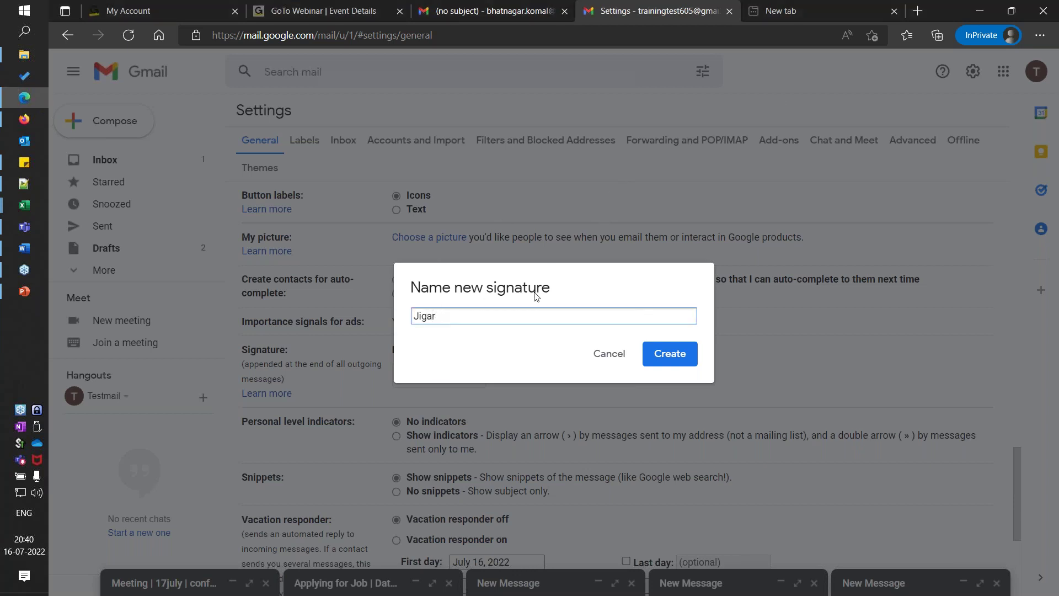
pyautogui.press('BackSpace')
pyautogui.press('BackSpace')
pyautogui.press('BackSpace')
pyautogui.press('BackSpace')
pyautogui.press('BackSpace')
# Name the new signature "candidate", create it, and enter "Analyst Company name" as its text.
pyautogui.write('candidate')
pyautogui.click(669, 353)
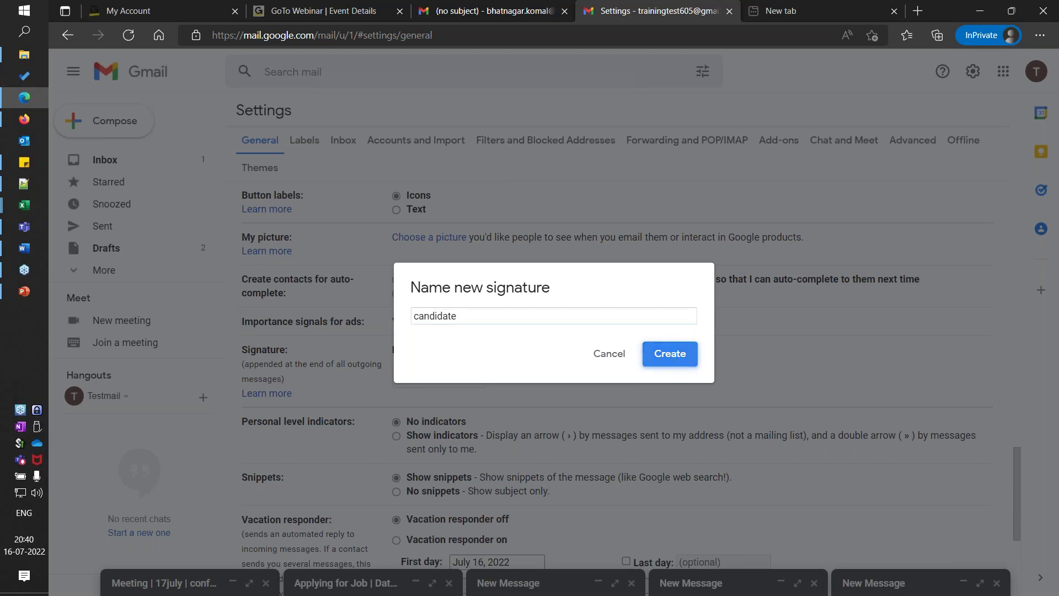
pyautogui.click(574, 394)
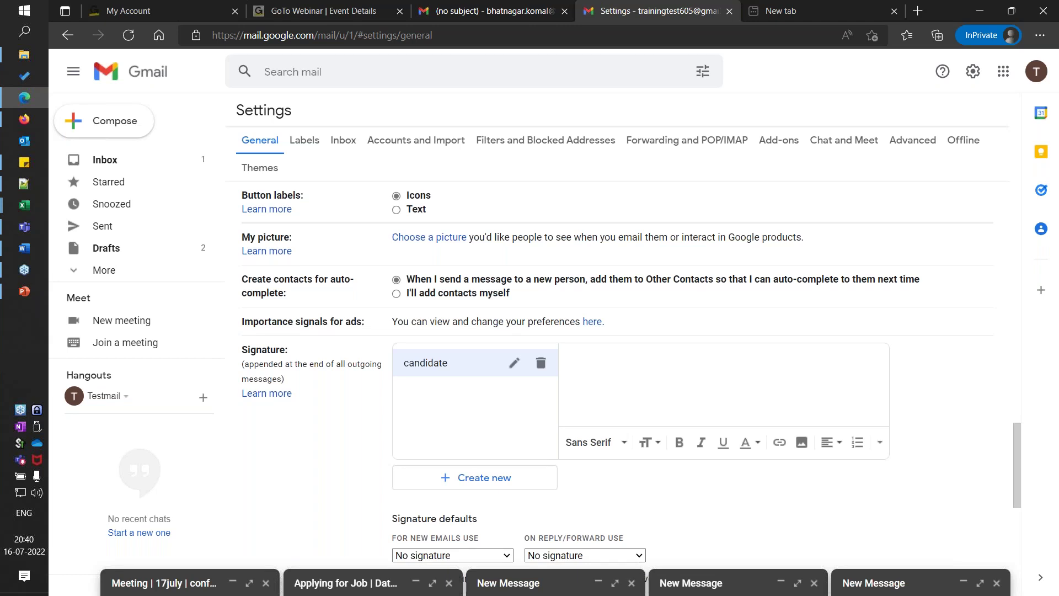
pyautogui.write('mi')
pyautogui.press('BackSpace')
pyautogui.press('BackSpace')
pyautogui.write('Analyst Companytname')
# Format the signature text "Analyst Company name" as bold, italic, underlined and blue.
pyautogui.click(610, 440)
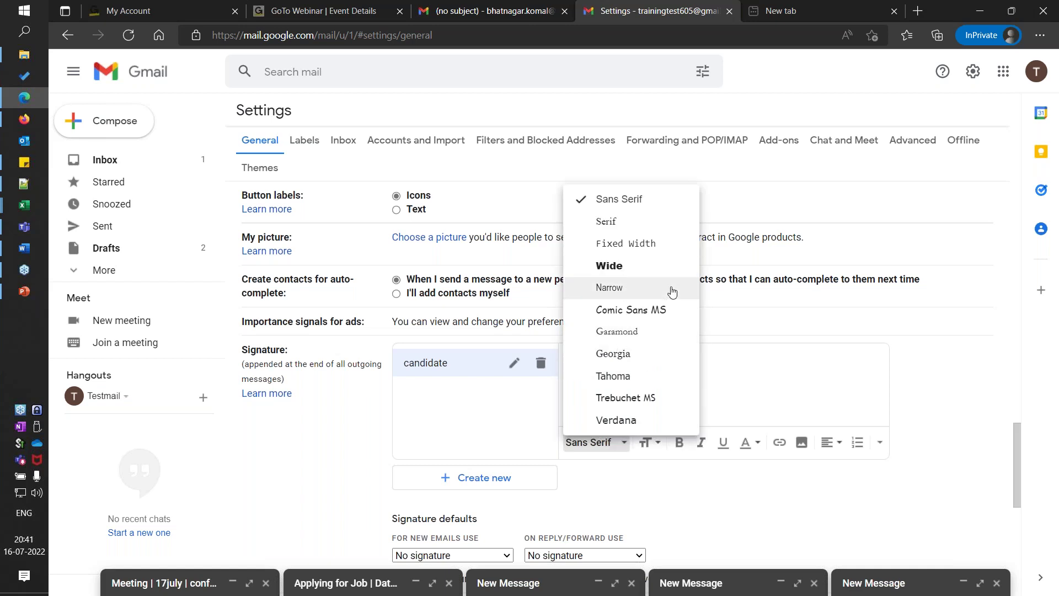
pyautogui.click(610, 265)
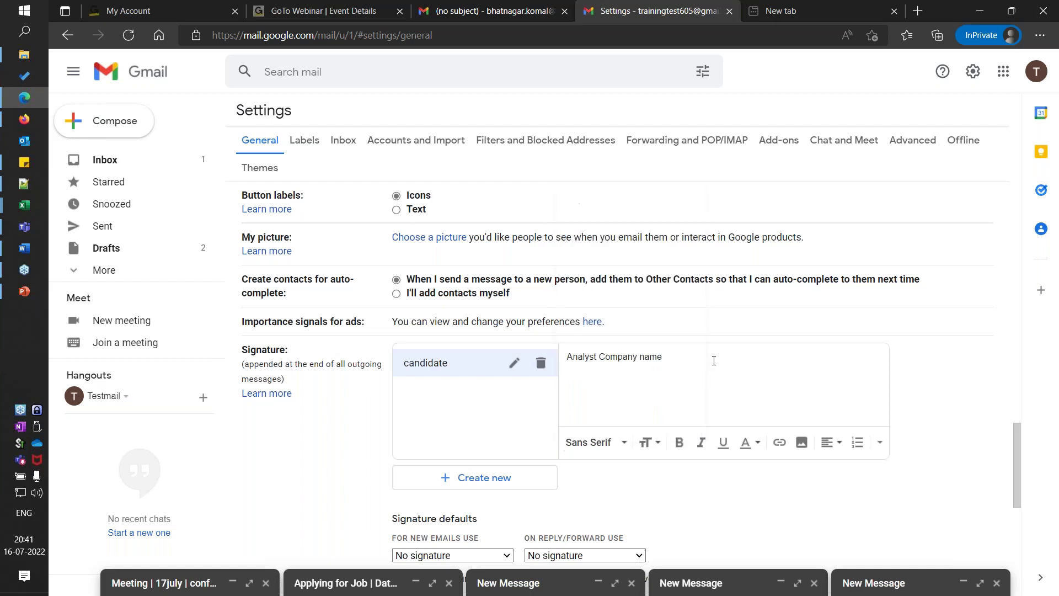
pyautogui.click(679, 442)
pyautogui.moveTo(664, 357); pyautogui.dragTo(567, 356)
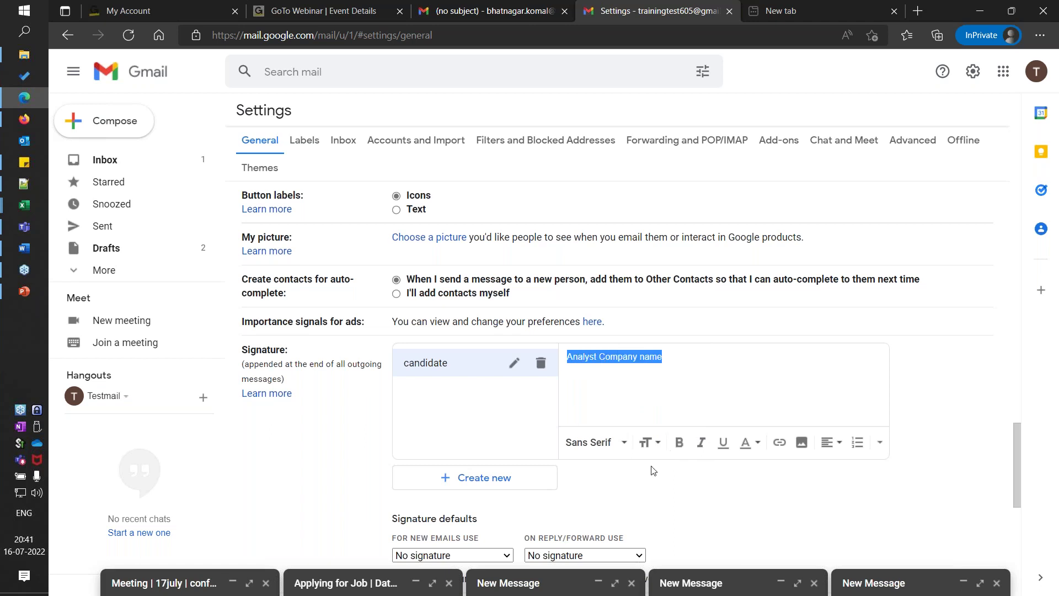
pyautogui.click(679, 442)
pyautogui.click(702, 442)
pyautogui.click(723, 441)
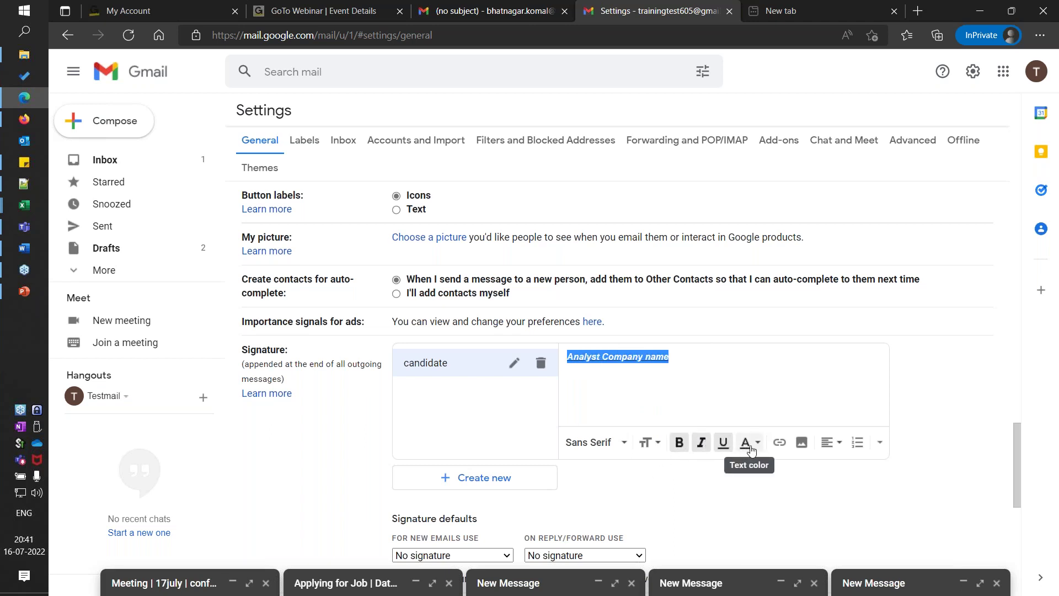
pyautogui.click(746, 444)
pyautogui.click(724, 344)
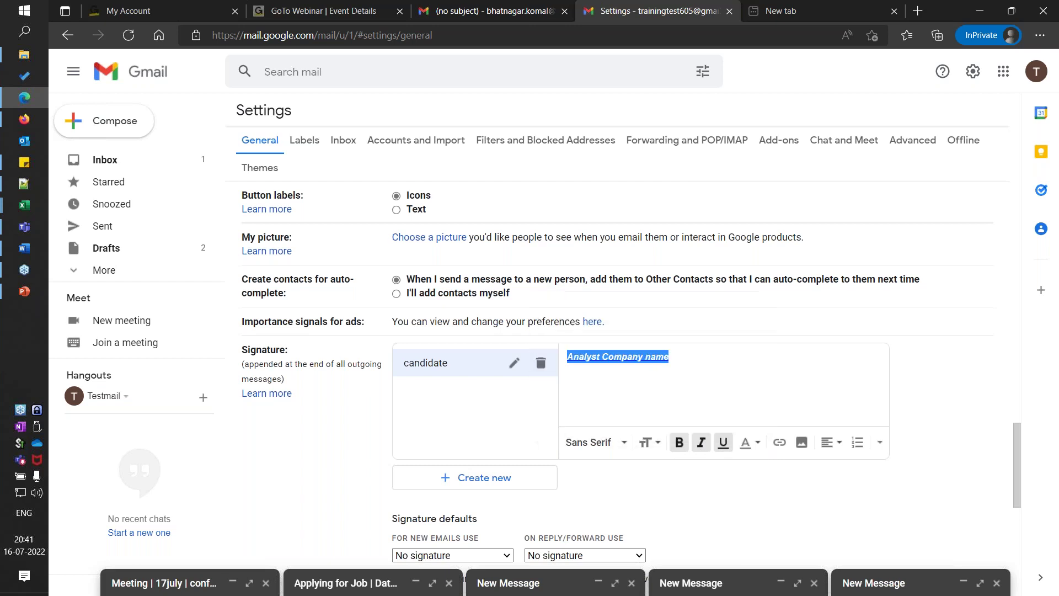
pyautogui.click(657, 407)
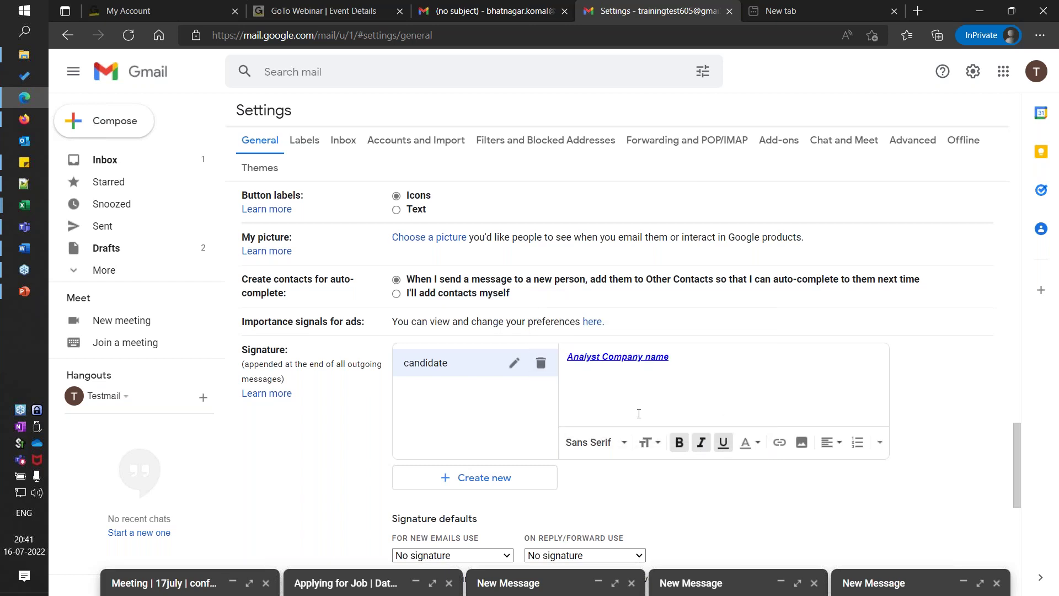
# Set "candidate" as the default signature for both new emails and replies or forwards.
pyautogui.scroll(-3, 639, 413)
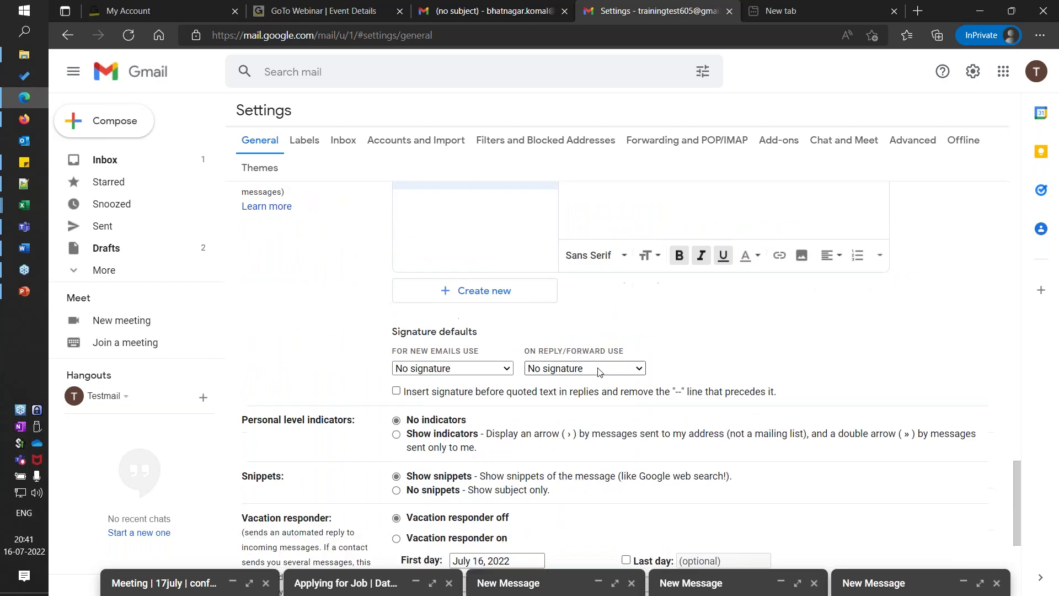
pyautogui.click(473, 370)
pyautogui.click(434, 397)
pyautogui.click(587, 371)
pyautogui.click(583, 396)
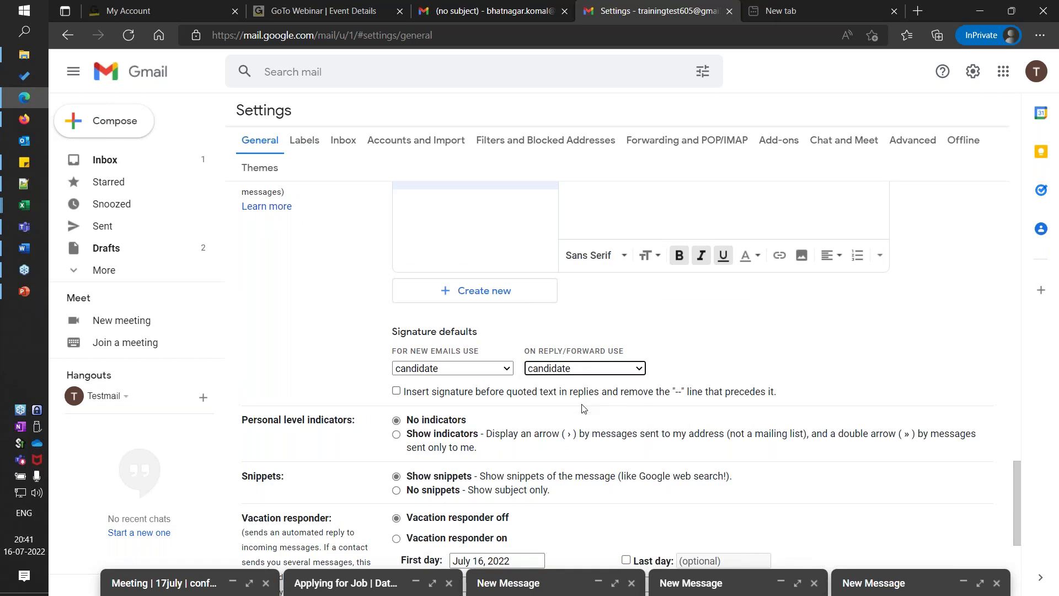
# Copy the signature text into the vacation responder's message and save the settings changes.
pyautogui.scroll(-2, 584, 408)
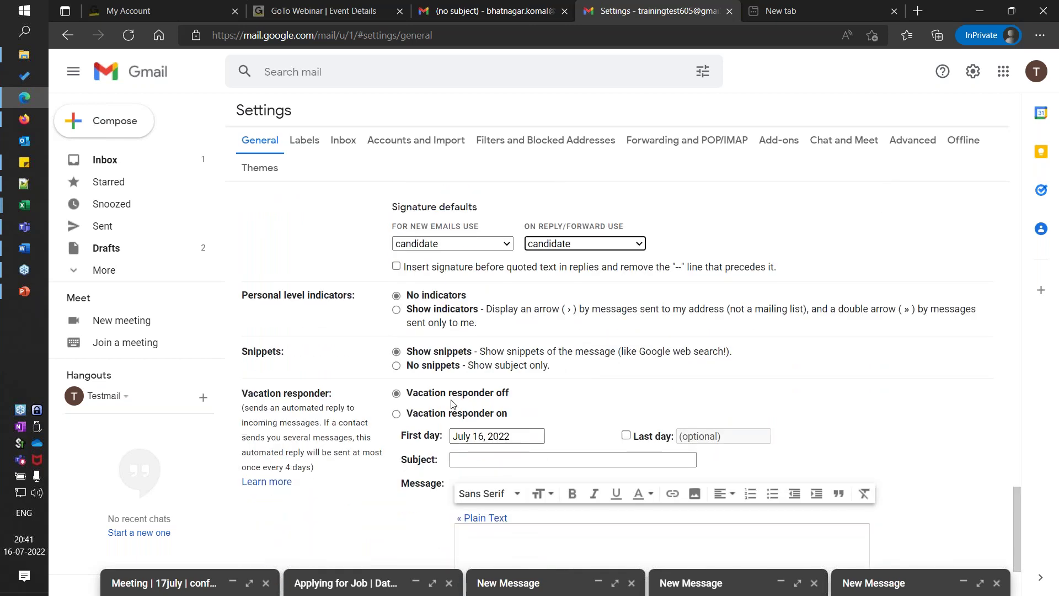
pyautogui.scroll(-2, 452, 403)
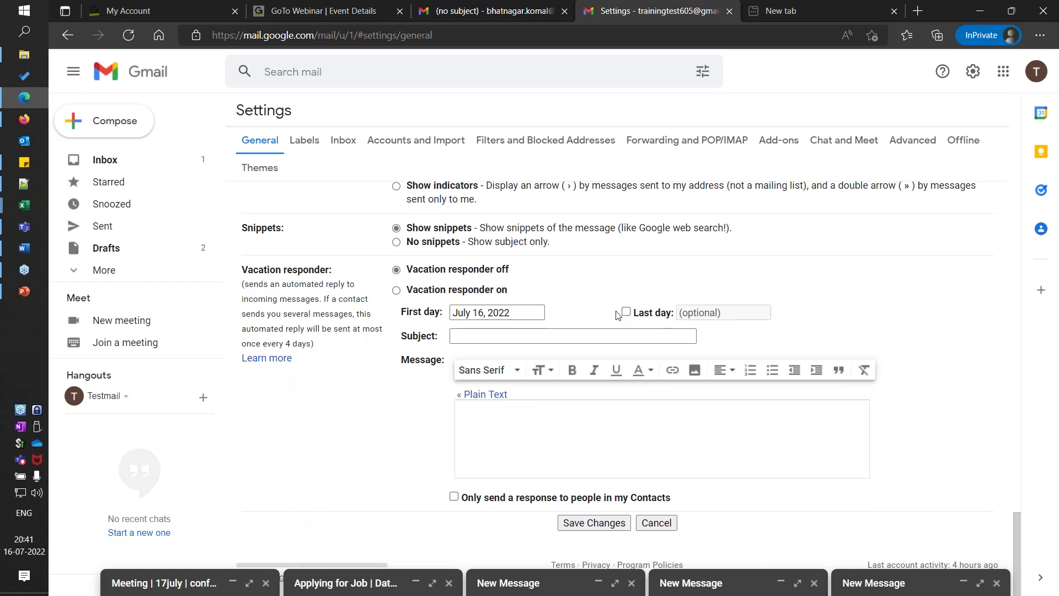
pyautogui.click(501, 334)
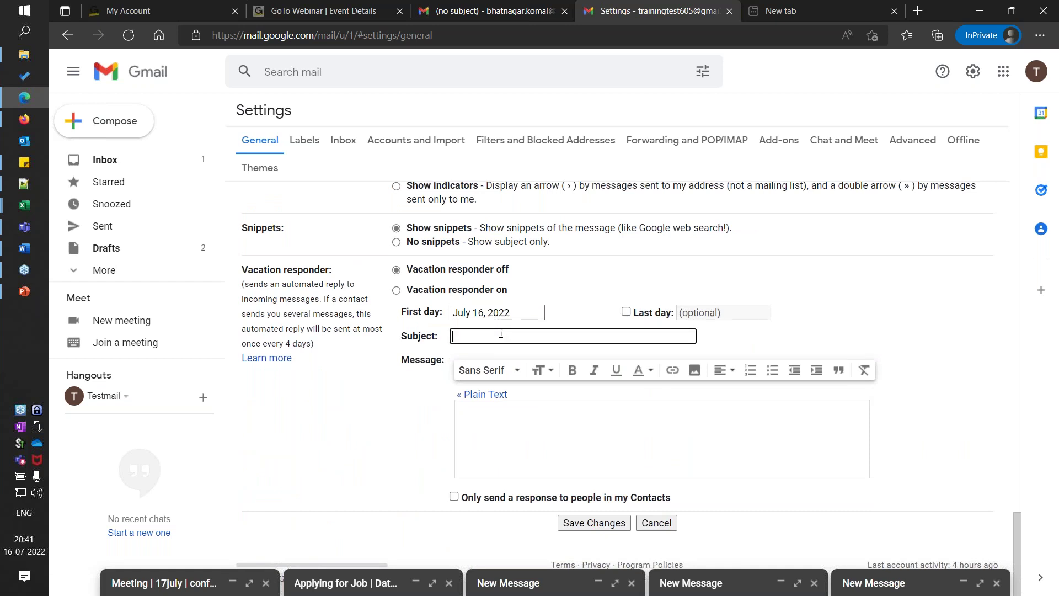
pyautogui.click(518, 413)
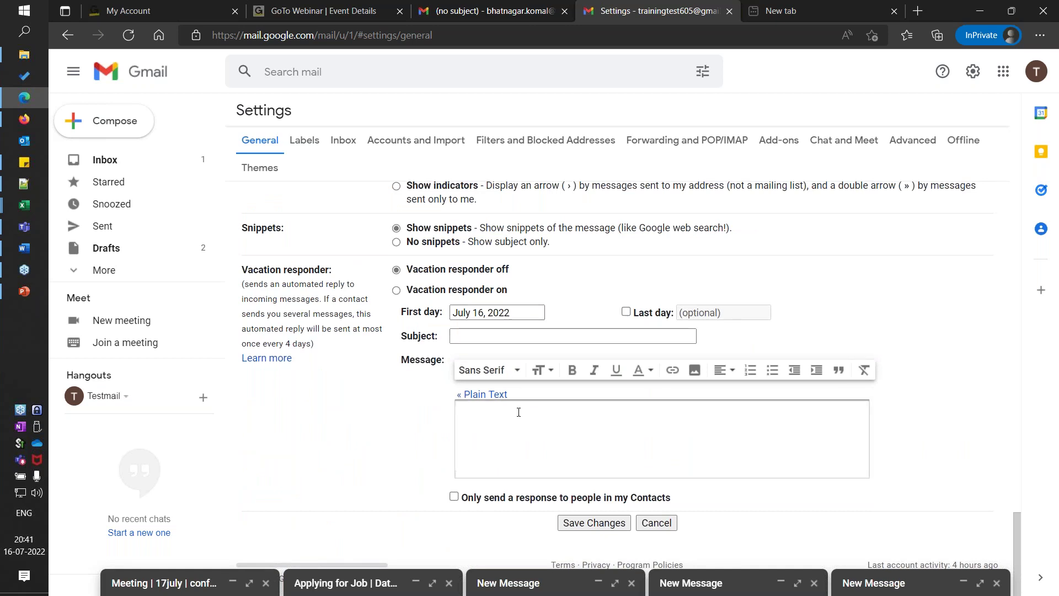
pyautogui.scroll(7, 519, 412)
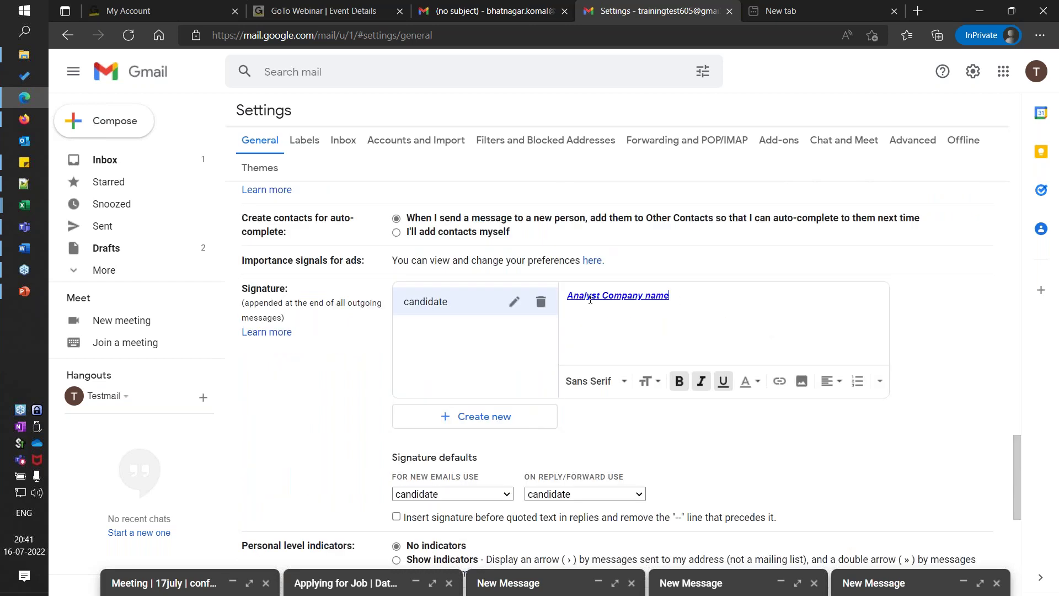
pyautogui.tripleClick(590, 298)
pyautogui.hotkey('ctrl', 'c')
pyautogui.scroll(-7, 529, 408)
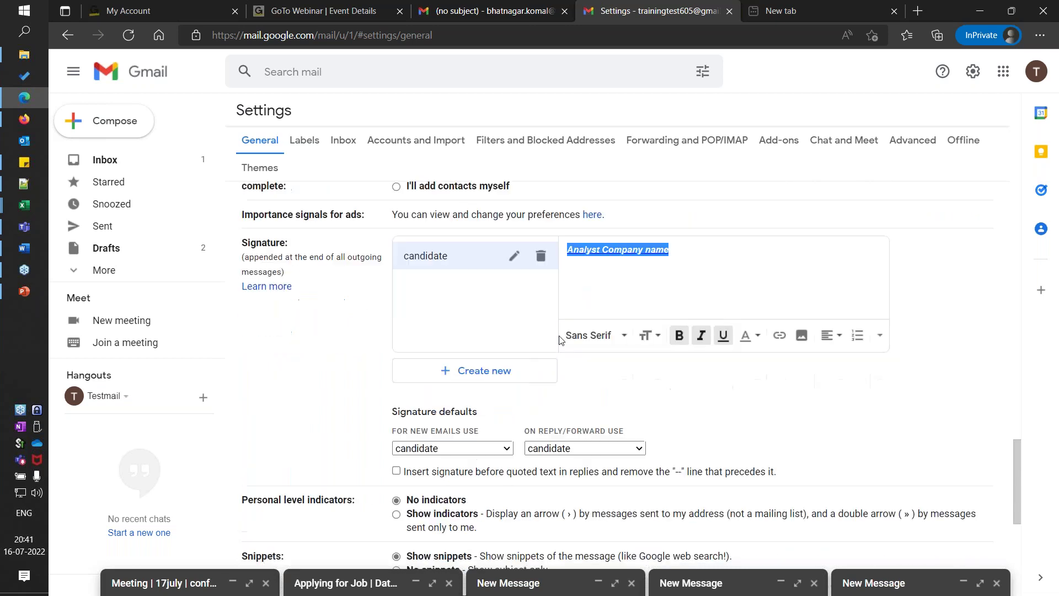
pyautogui.click(524, 414)
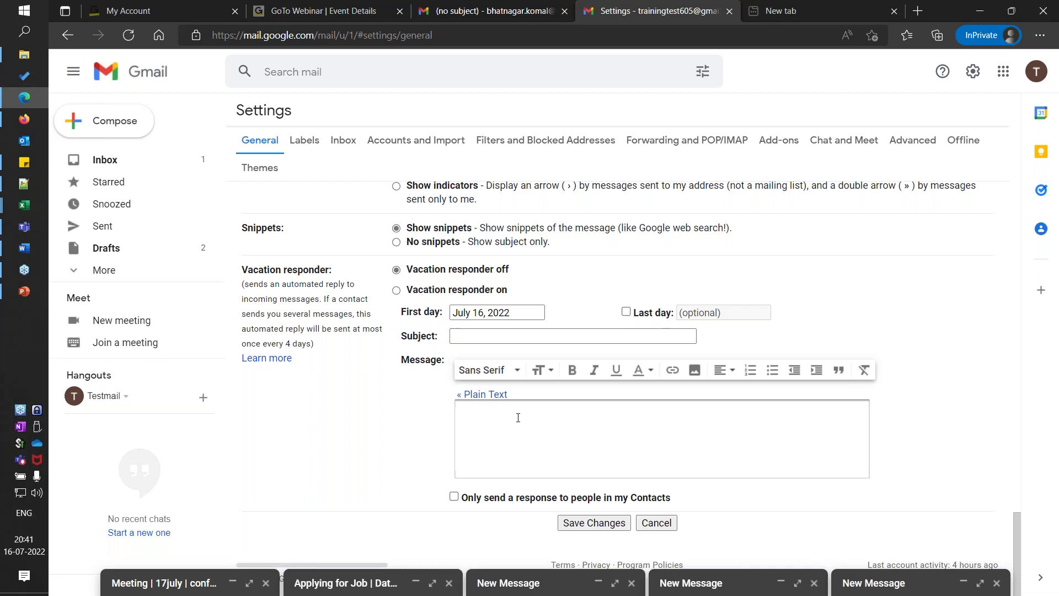
pyautogui.hotkey('ctrl', 'v')
pyautogui.click(585, 523)
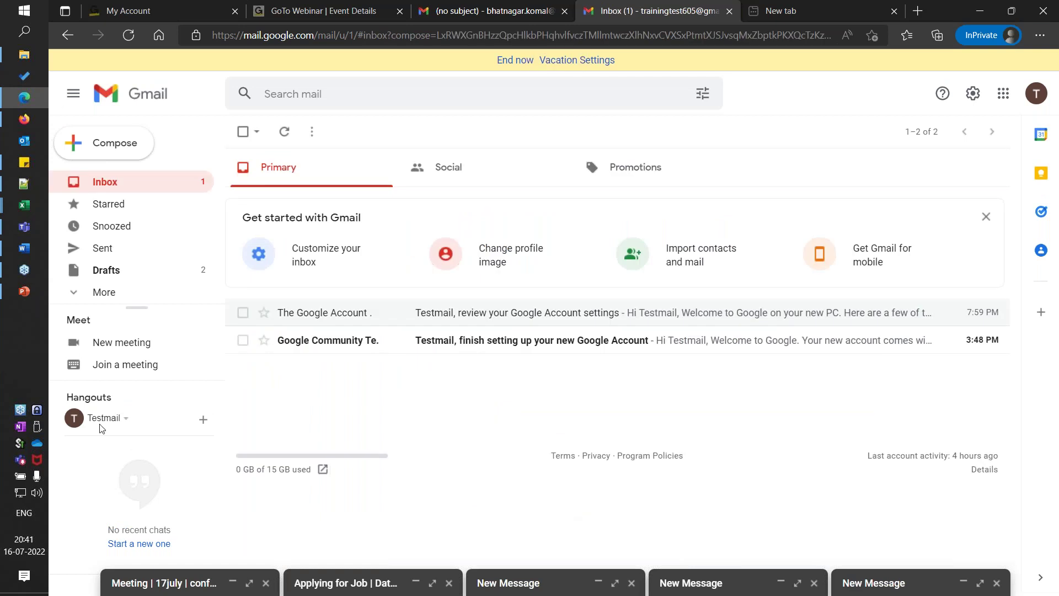
# Compose a new message and insert three blank lines above the signature text "Analyst Company name".
pyautogui.click(114, 154)
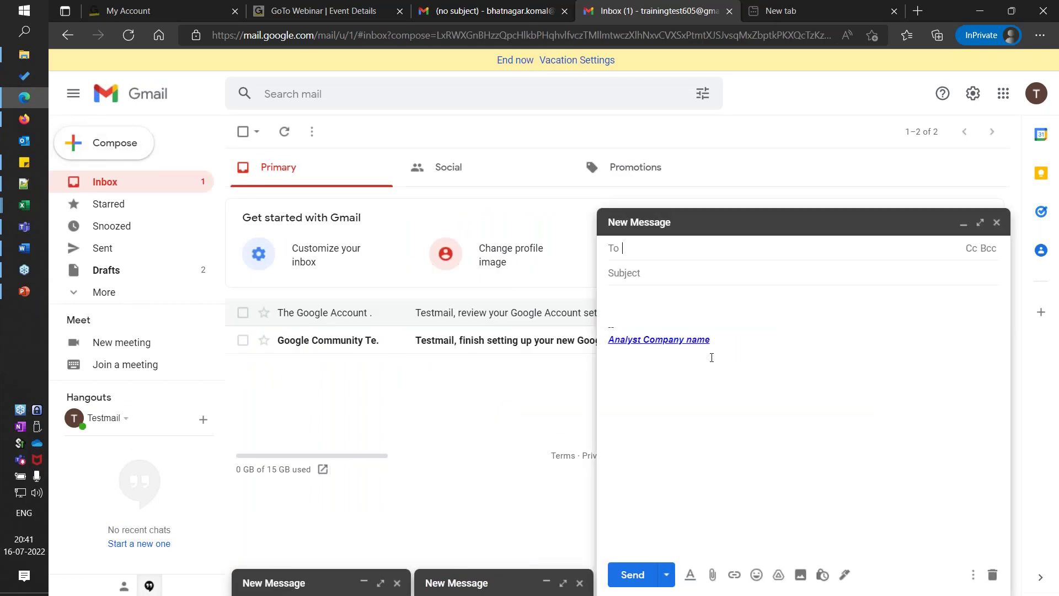
pyautogui.click(733, 341)
pyautogui.click(650, 326)
pyautogui.press('Return')
pyautogui.press('Return')
pyautogui.press('Return')
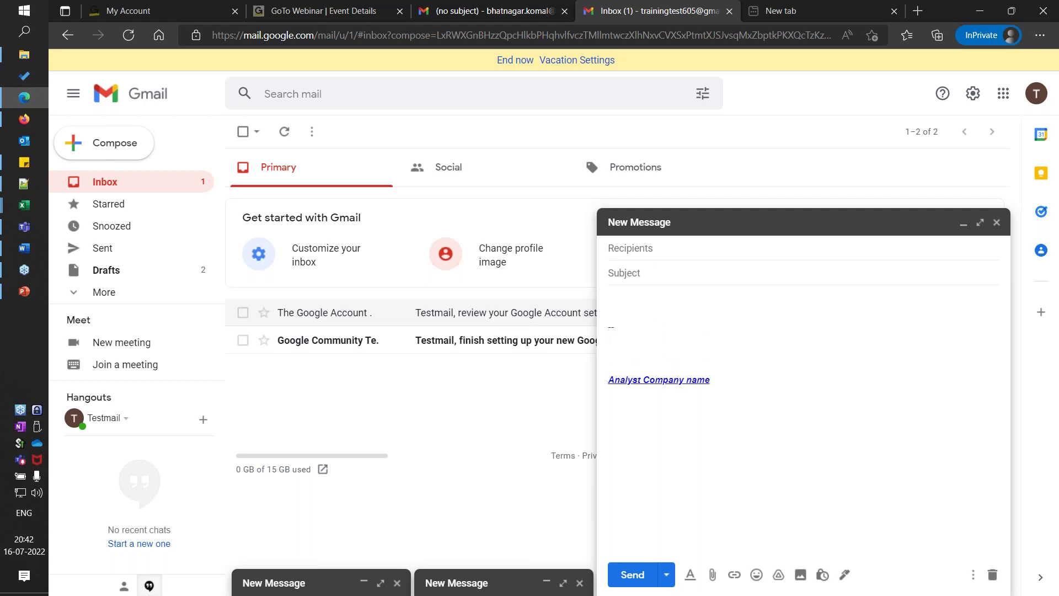
# Add the lines "Name" and "Company's logo" above the signature text in the message.
pyautogui.click(612, 354)
pyautogui.write('Name')
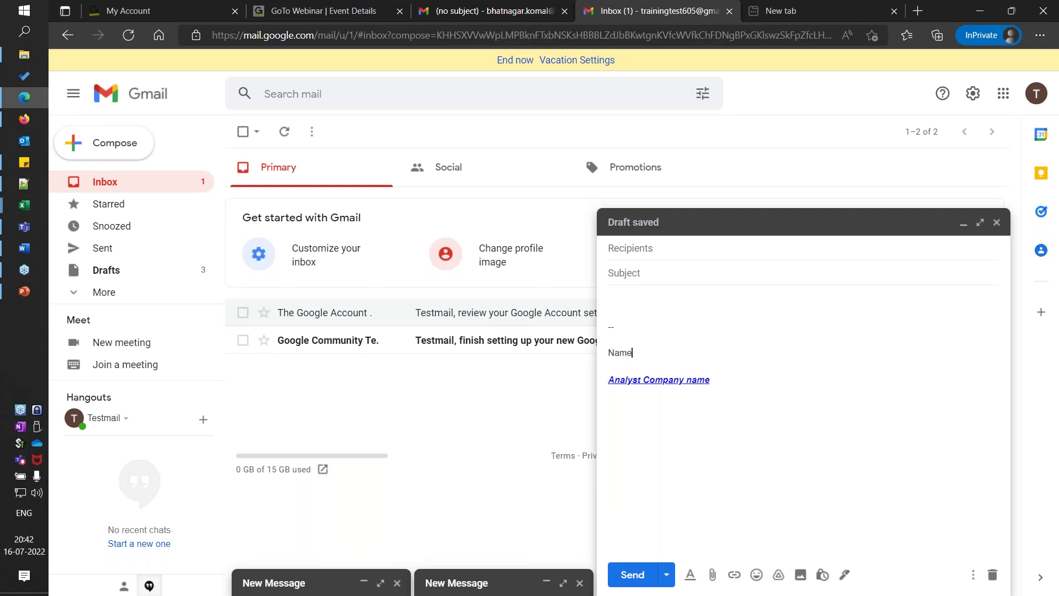
pyautogui.press('Return')
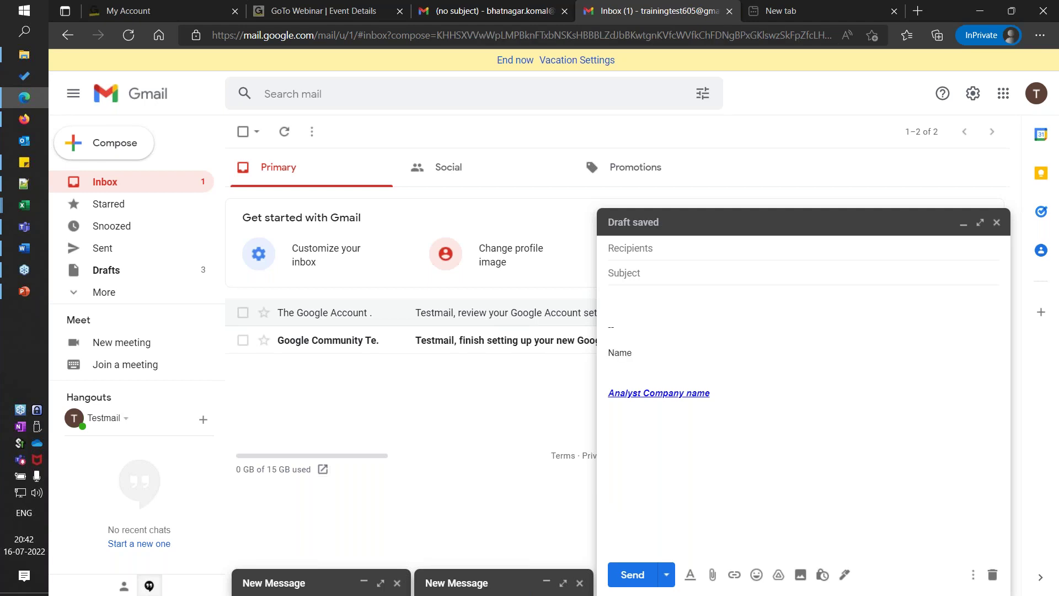
pyautogui.write('Comapny')
pyautogui.press('BackSpace')
pyautogui.press('BackSpace')
pyautogui.press('BackSpace')
pyautogui.write('pany')
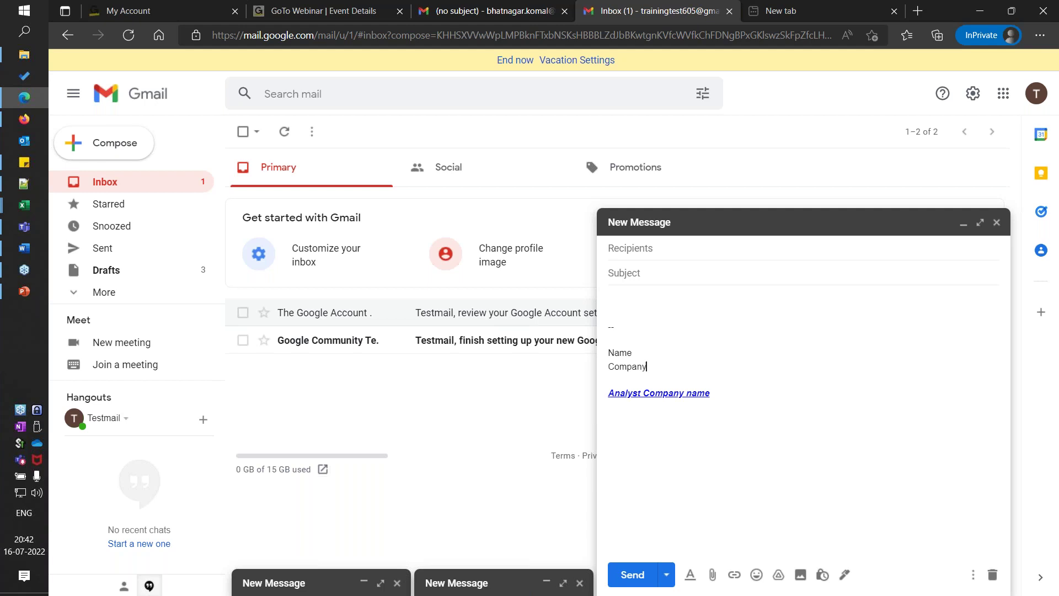
pyautogui.write(';s')
pyautogui.press('BackSpace')
pyautogui.press('BackSpace')
pyautogui.write("'s logo")
pyautogui.press('Return')
# Add an "Email Id" line below "Company's logo" and a "Designation" line directly below "Name".
pyautogui.write('Ema')
pyautogui.press('BackSpace')
pyautogui.press('BackSpace')
pyautogui.write('mail ')
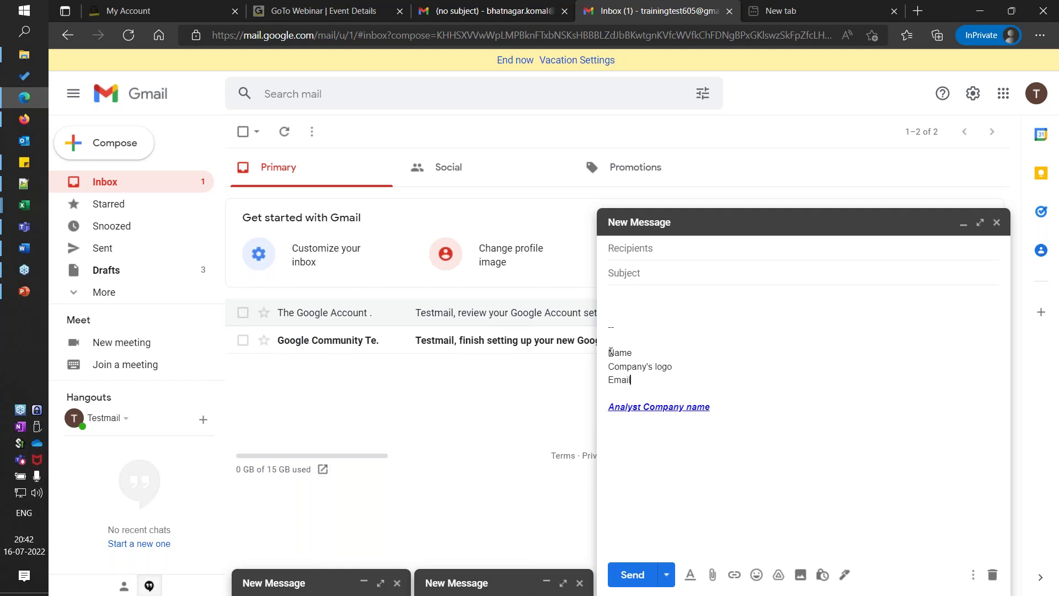
pyautogui.write('Id')
pyautogui.press('Return')
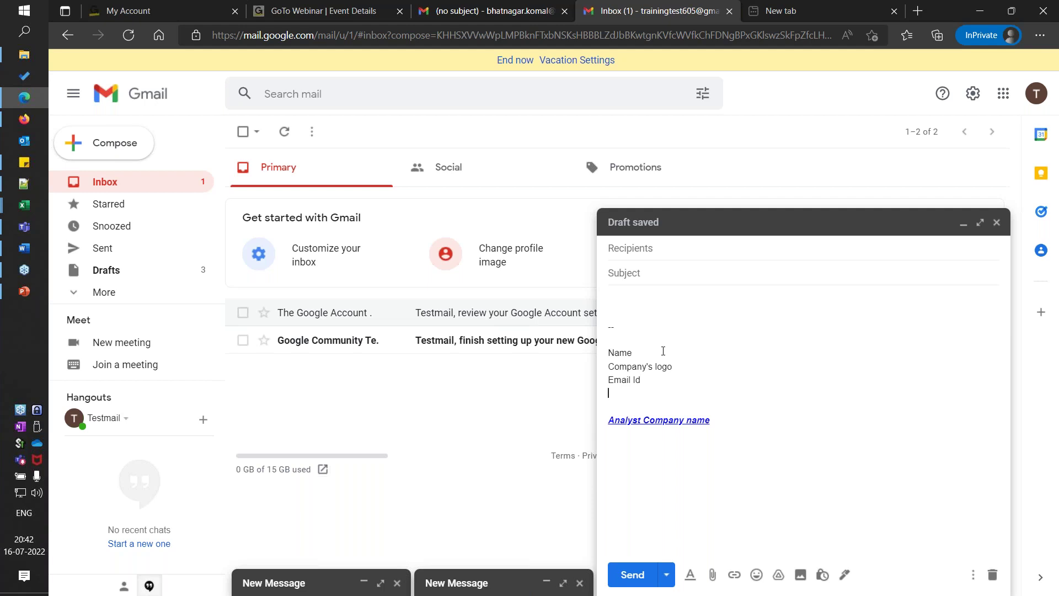
pyautogui.press('Return')
pyautogui.write('Designation')
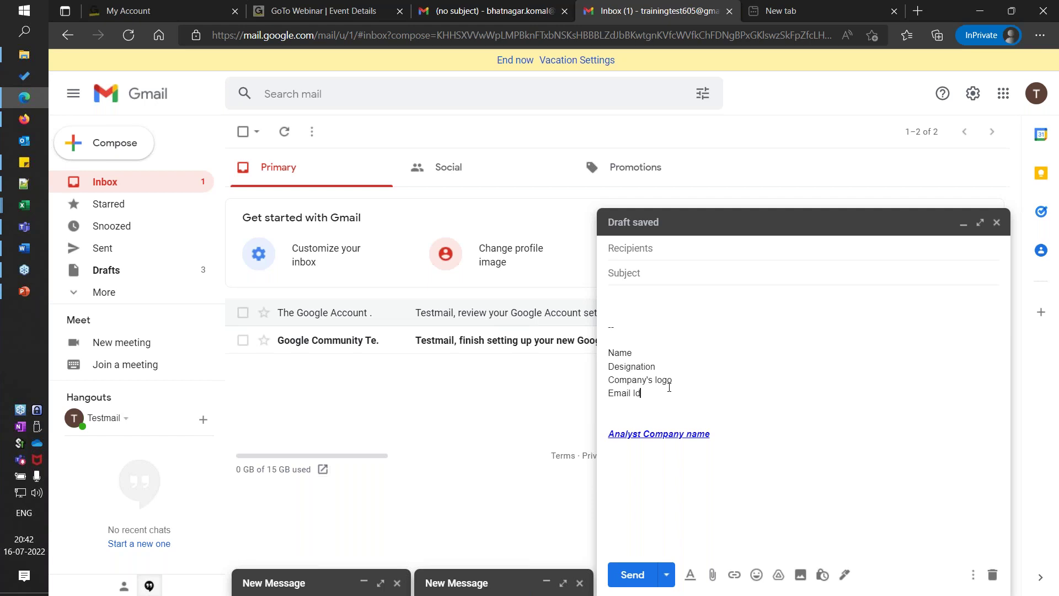
# Add a "Link/Contact" line below "Email Id" in the message's signature block.
pyautogui.press('Return')
pyautogui.write('Link')
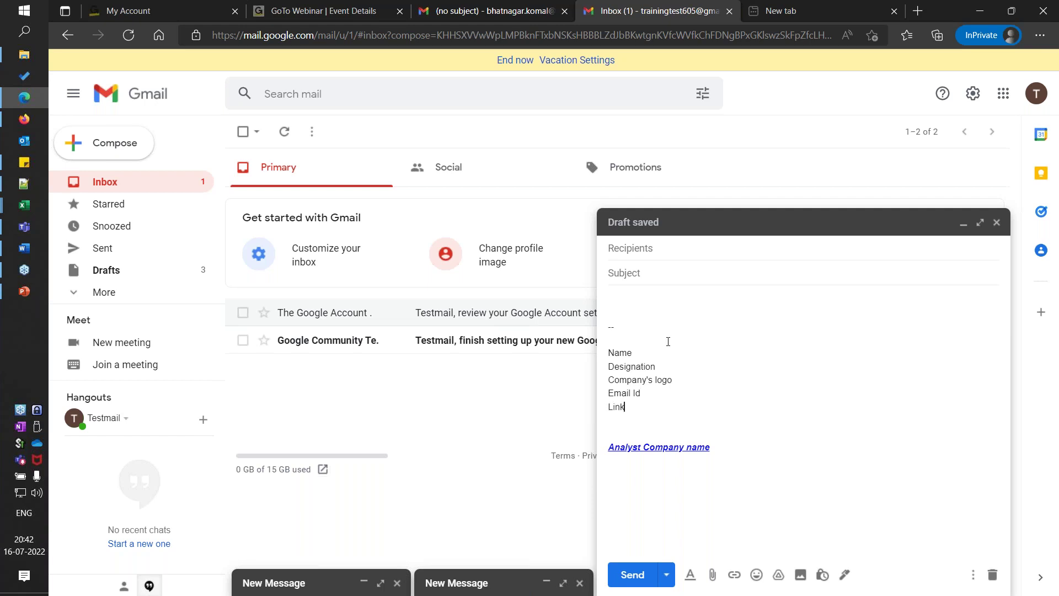
pyautogui.write('/pHONE')
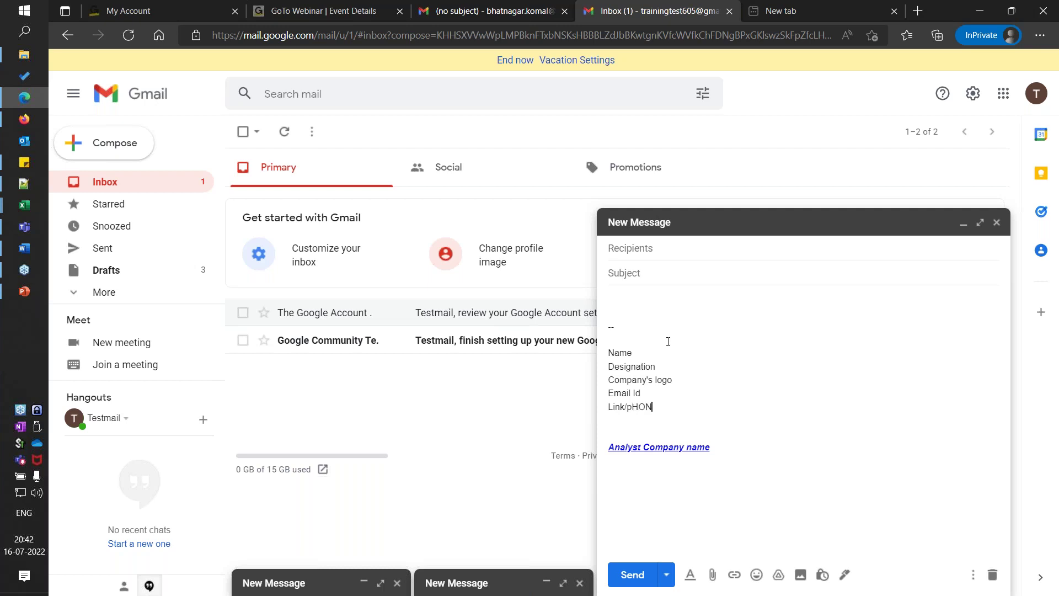
pyautogui.press('BackSpace')
pyautogui.press('BackSpace')
pyautogui.press('BackSpace')
pyautogui.press('BackSpace')
pyautogui.press('BackSpace')
pyautogui.write('p')
pyautogui.press('BackSpace')
pyautogui.write('Pho')
pyautogui.press('BackSpace')
pyautogui.press('BackSpace')
pyautogui.press('BackSpace')
pyautogui.write('Contact')
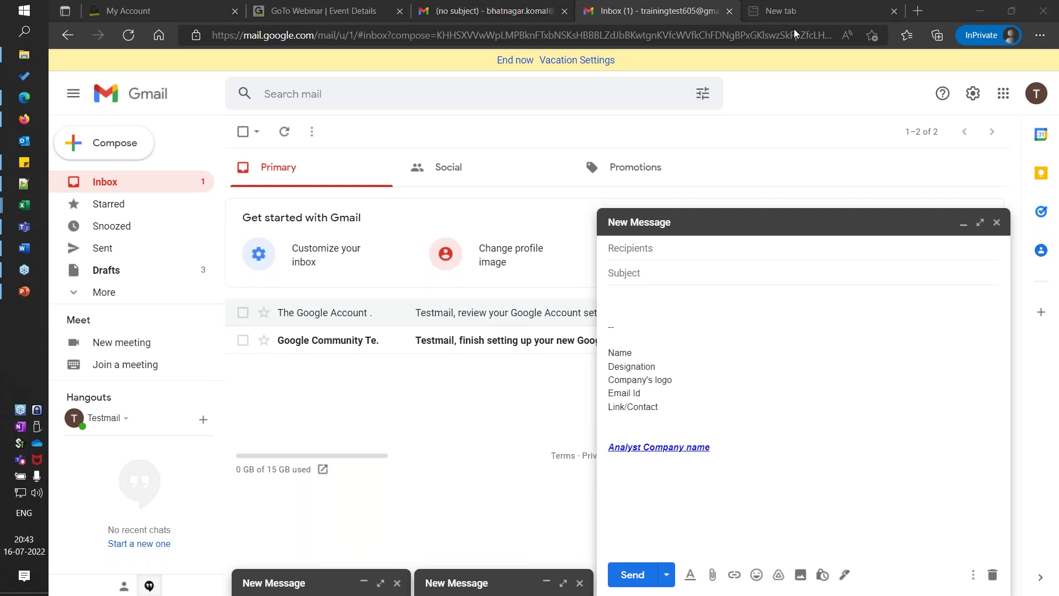
# Minimize the new message draft and open the full Gmail settings.
pyautogui.click(973, 95)
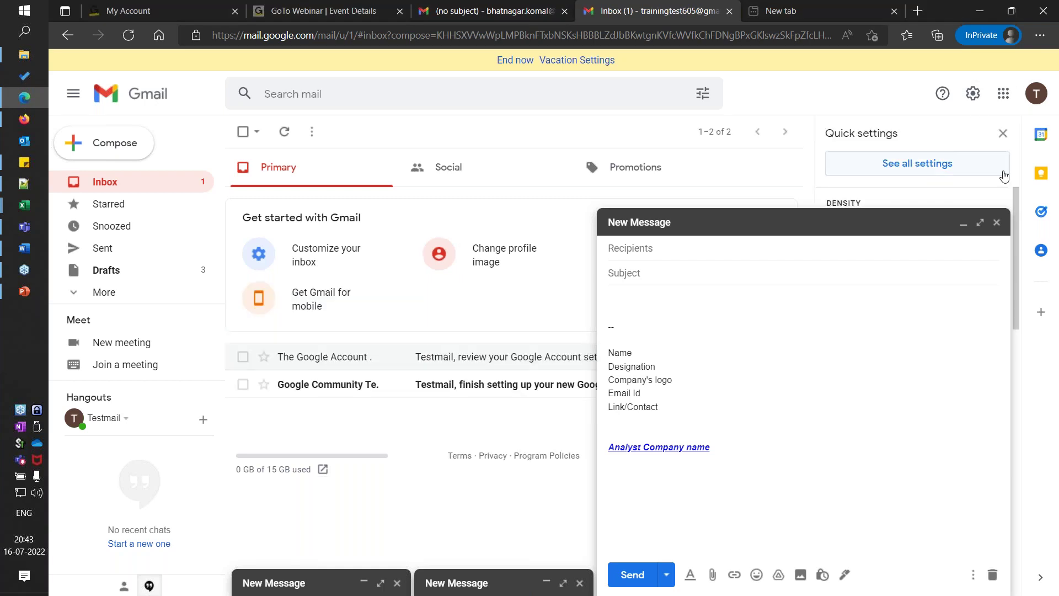
pyautogui.click(963, 223)
pyautogui.scroll(-10, 918, 375)
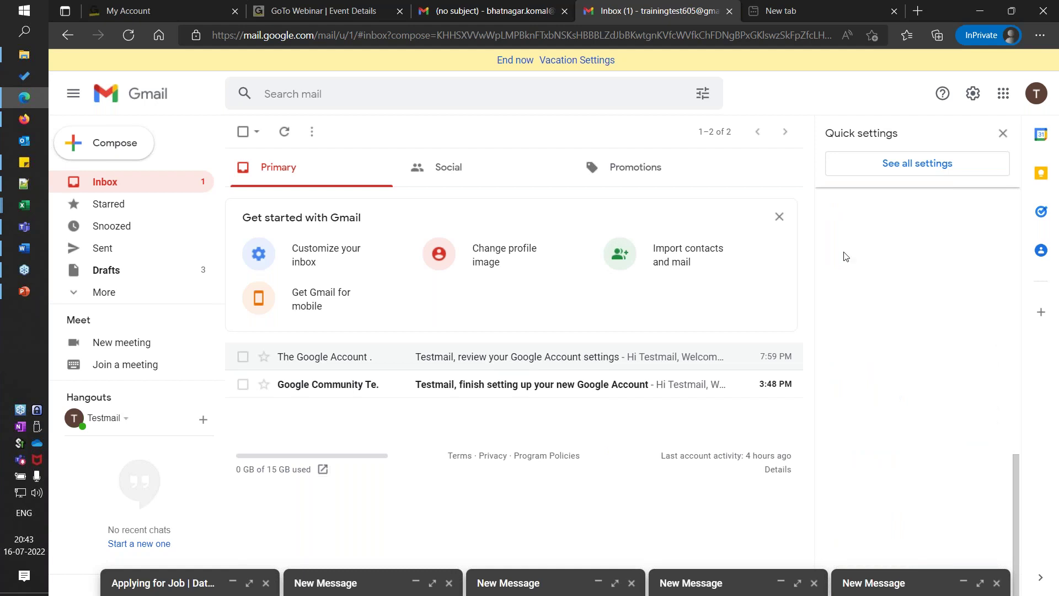
pyautogui.click(910, 164)
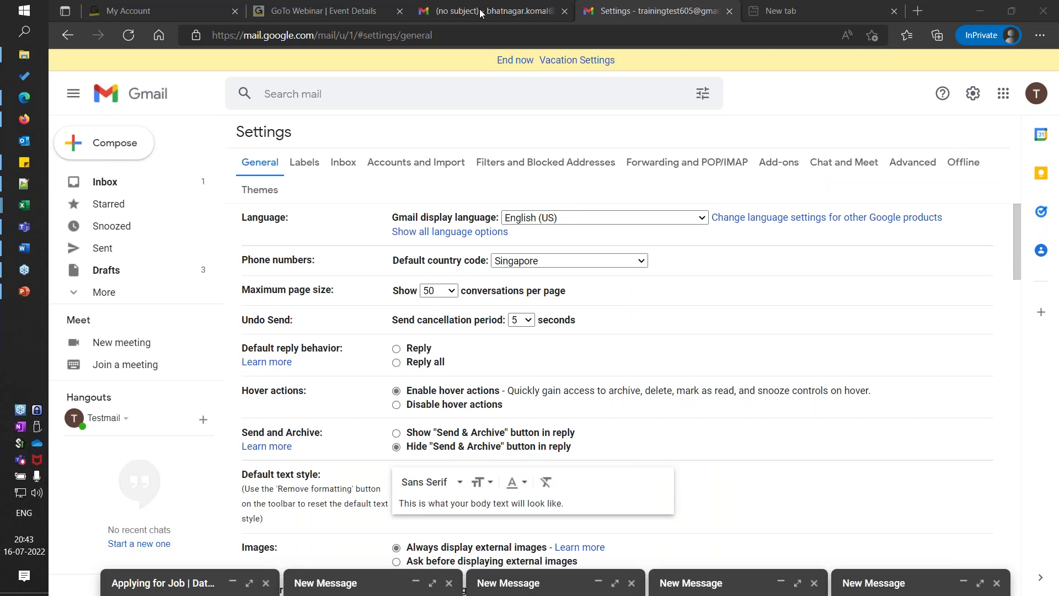
# Rename the "candidate" signature as "Training".
pyautogui.scroll(-5, 524, 238)
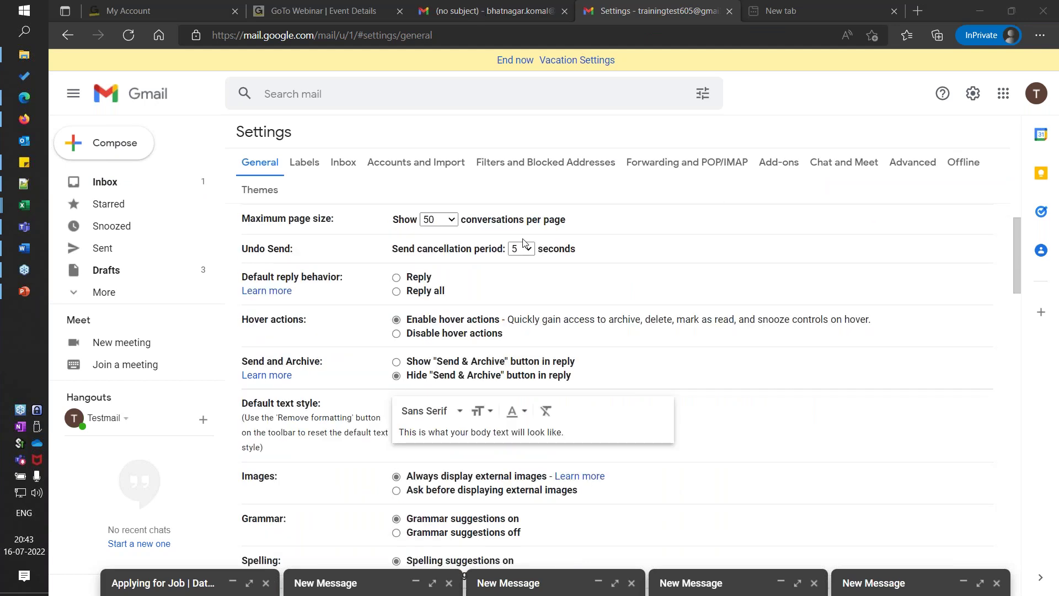
pyautogui.scroll(-10, 524, 238)
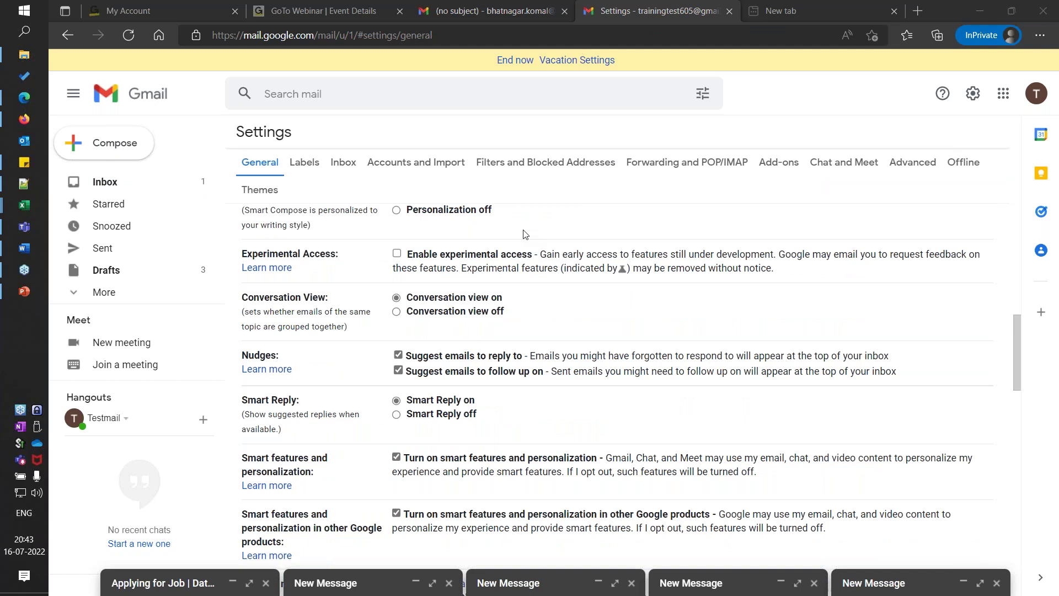
pyautogui.scroll(-6, 525, 241)
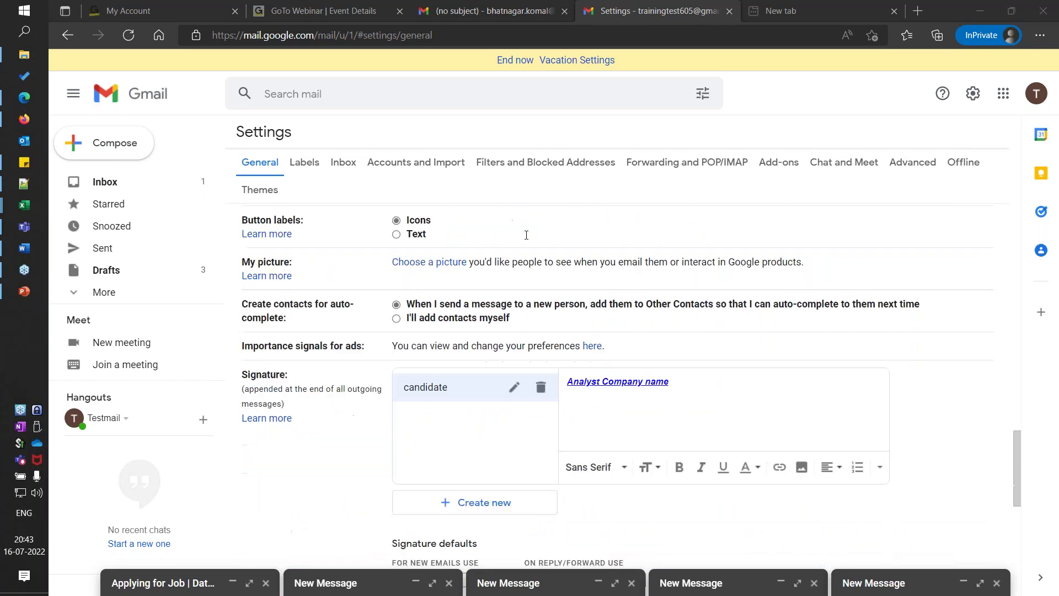
pyautogui.scroll(-1, 526, 234)
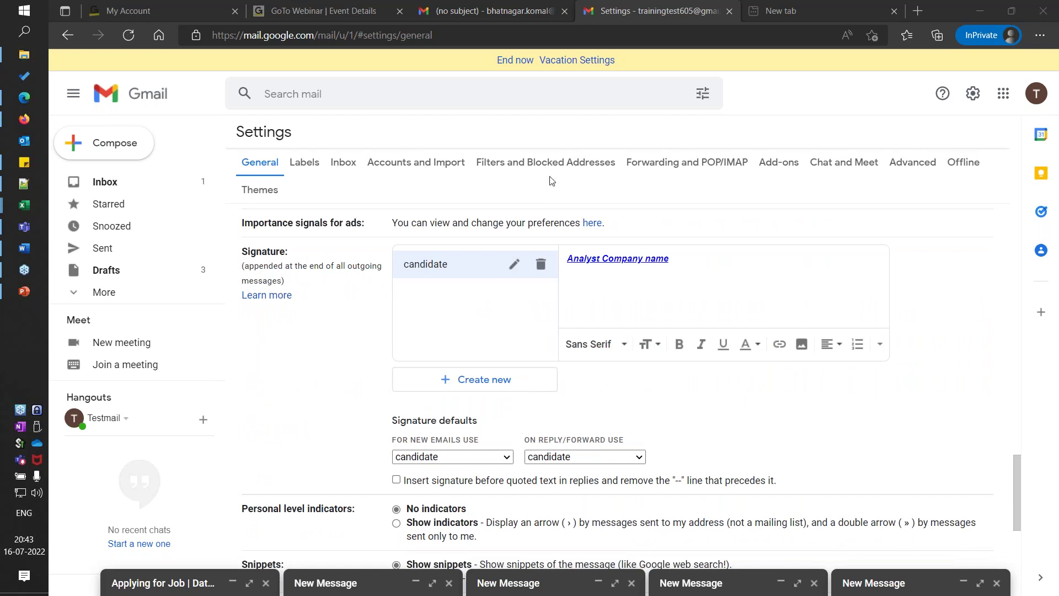
pyautogui.click(512, 266)
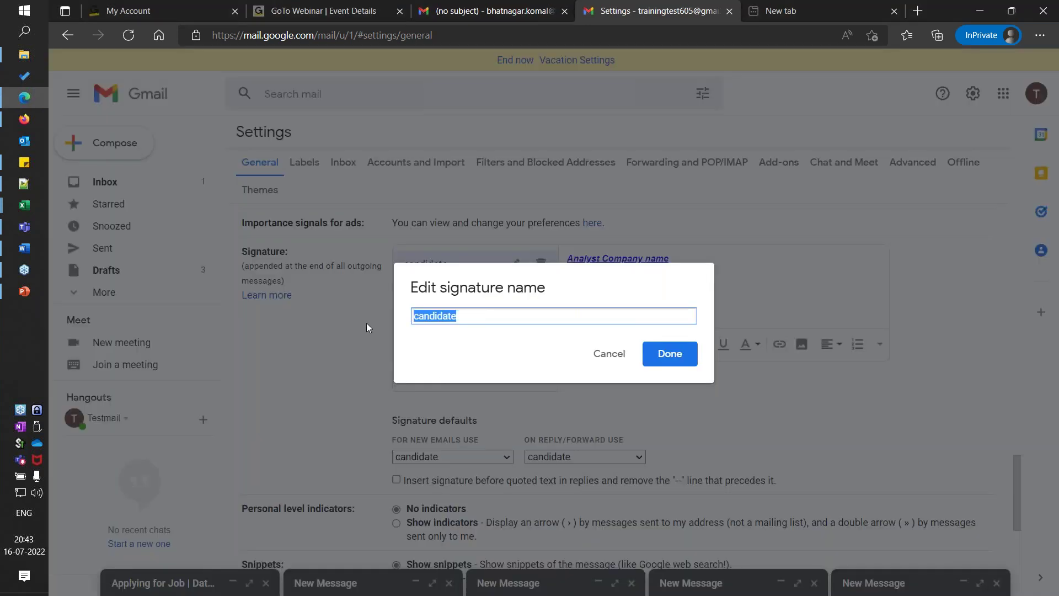
pyautogui.write('Traini')
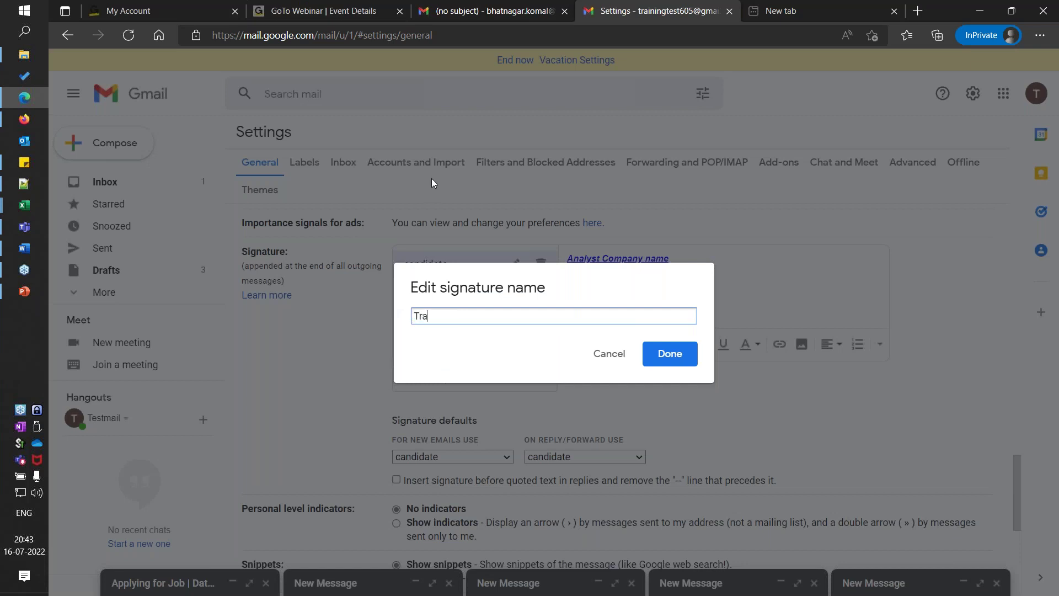
pyautogui.write('ng')
pyautogui.click(683, 353)
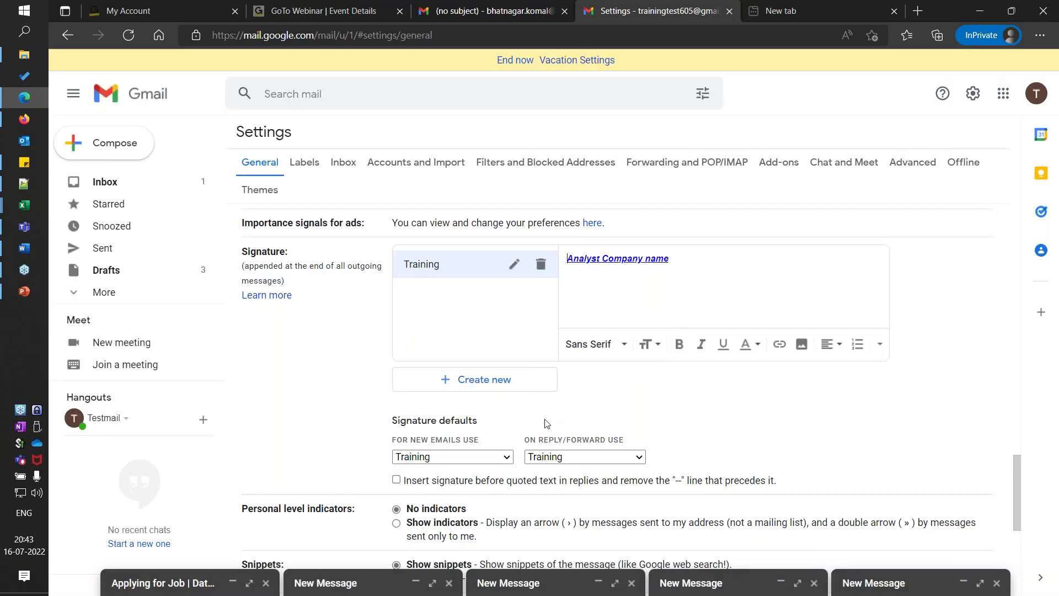
# Look at the signature editor's image insertion options and its text and background colour palette.
pyautogui.scroll(-1, 547, 424)
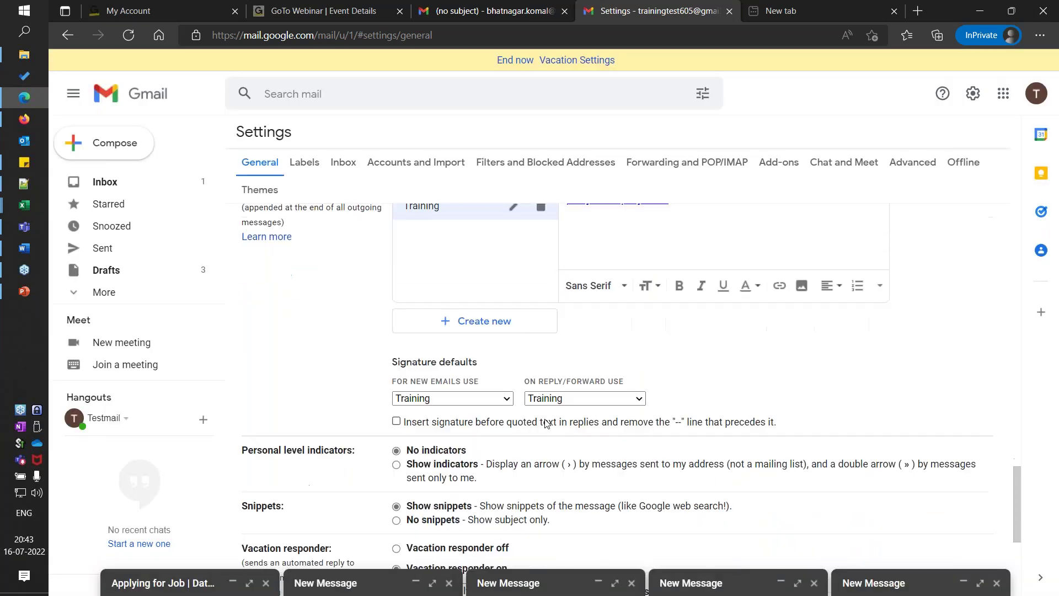
pyautogui.scroll(1, 547, 420)
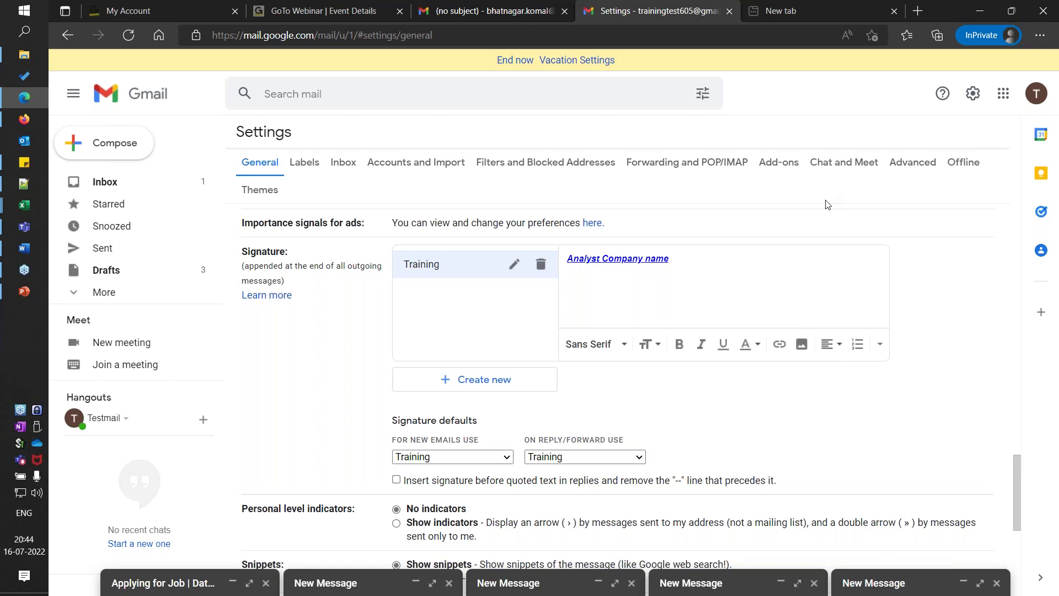
pyautogui.click(802, 342)
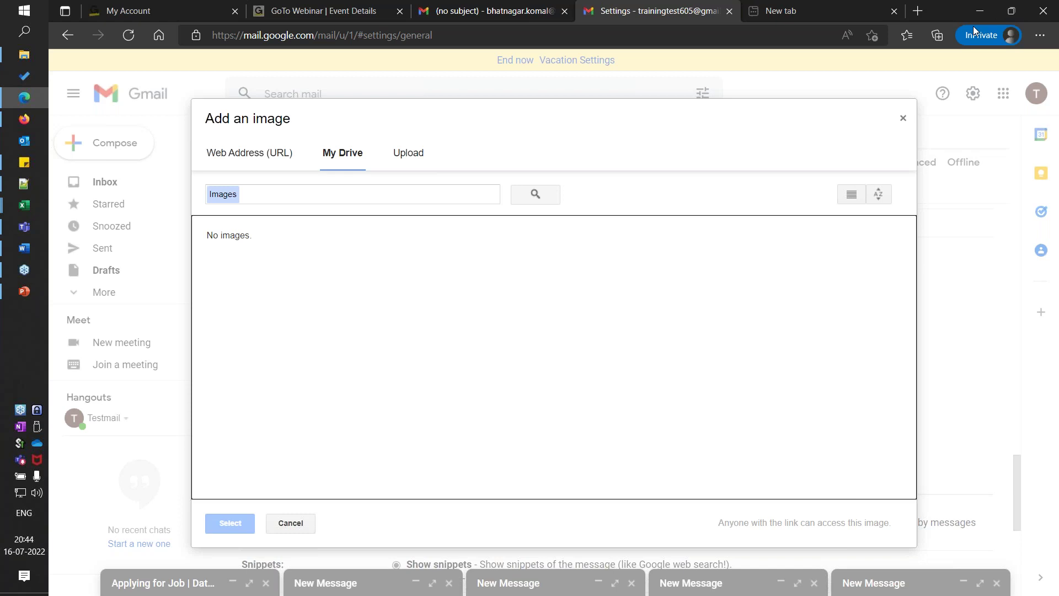
pyautogui.click(903, 119)
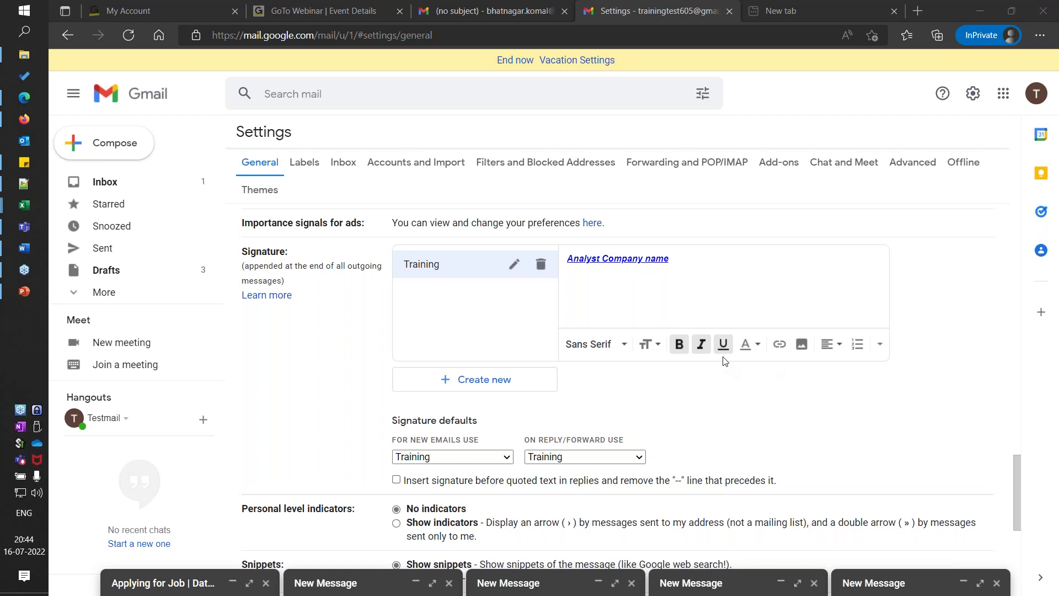
pyautogui.click(749, 344)
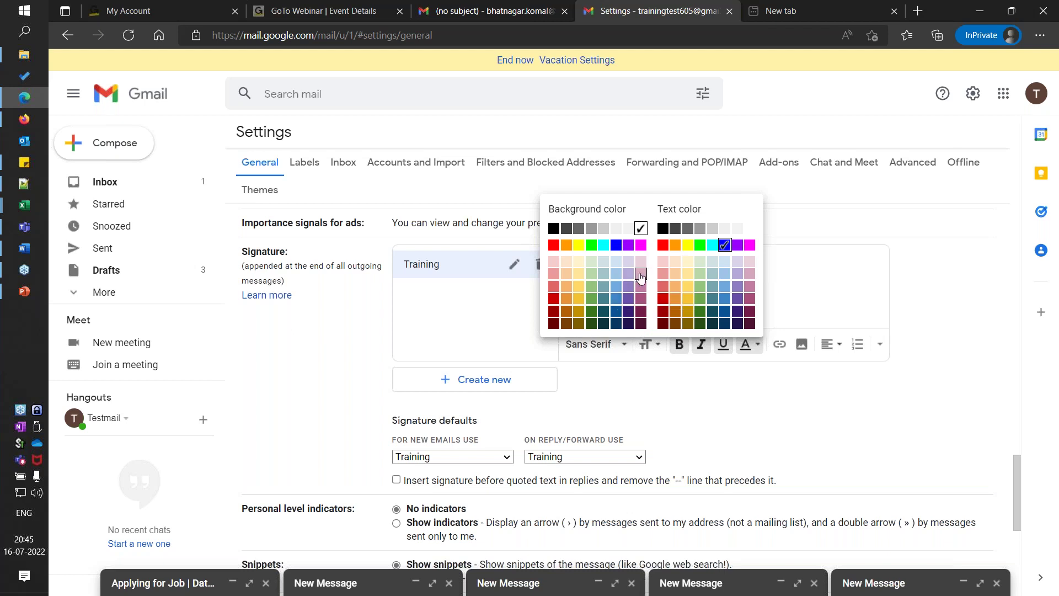
pyautogui.click(702, 351)
pyautogui.click(702, 351)
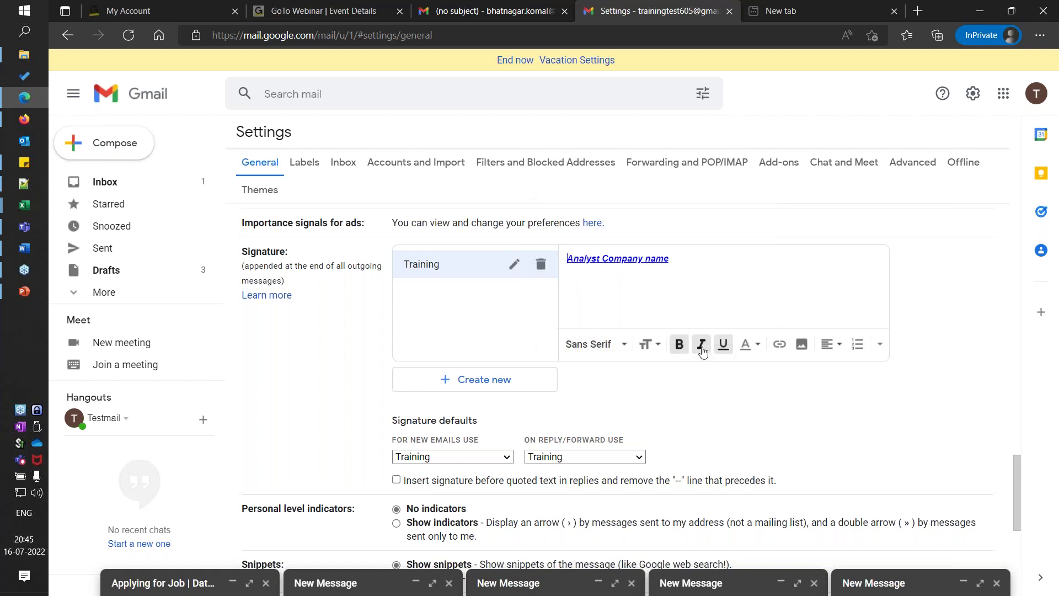
# Remove the italic formatting from the signature text "Analyst Company name" and look at the available fonts.
pyautogui.moveTo(679, 271); pyautogui.dragTo(546, 270)
pyautogui.click(701, 346)
pyautogui.click(679, 347)
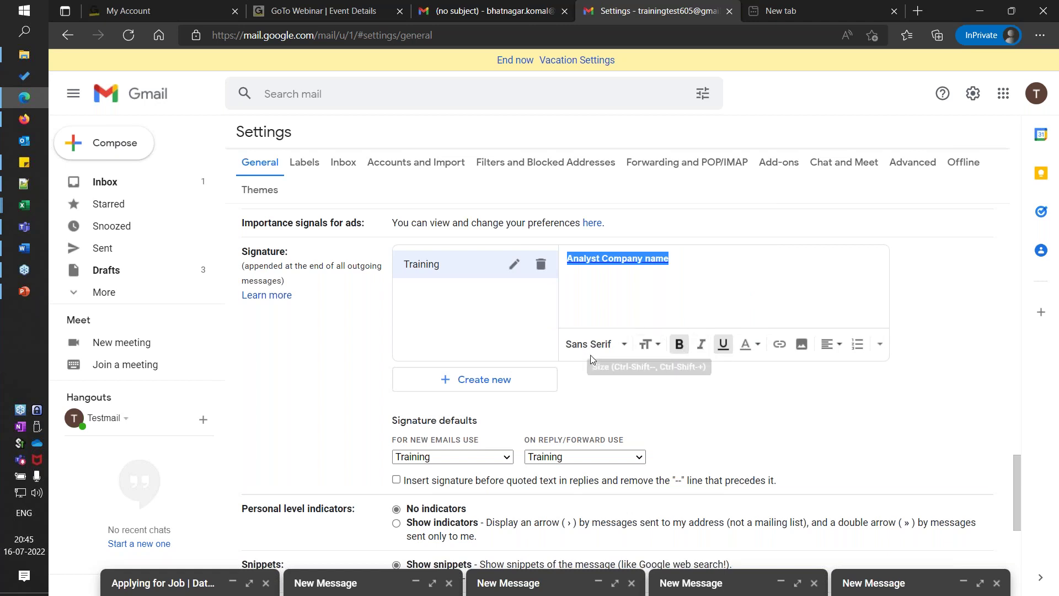
pyautogui.click(623, 346)
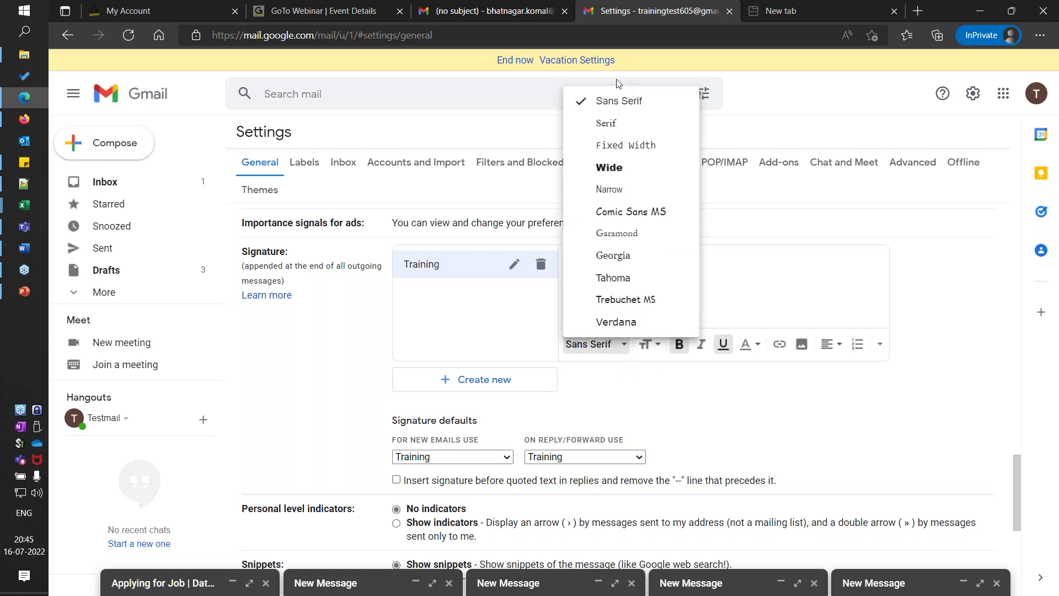
pyautogui.click(476, 325)
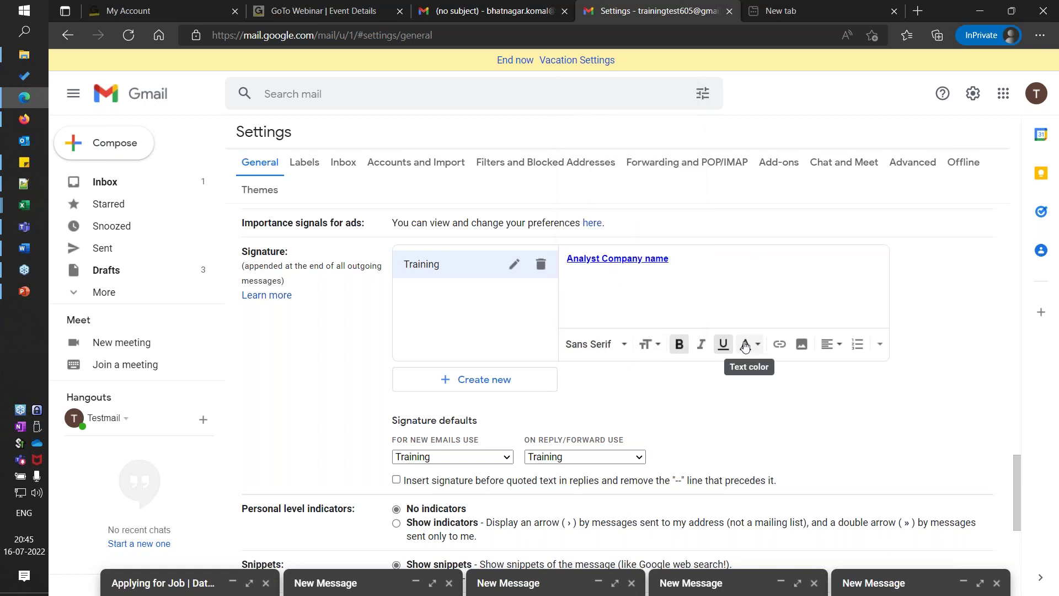
# Examine the signature defaults and the vacation responder's first day, subject and message fields.
pyautogui.scroll(-1, 686, 375)
pyautogui.scroll(-3, 686, 375)
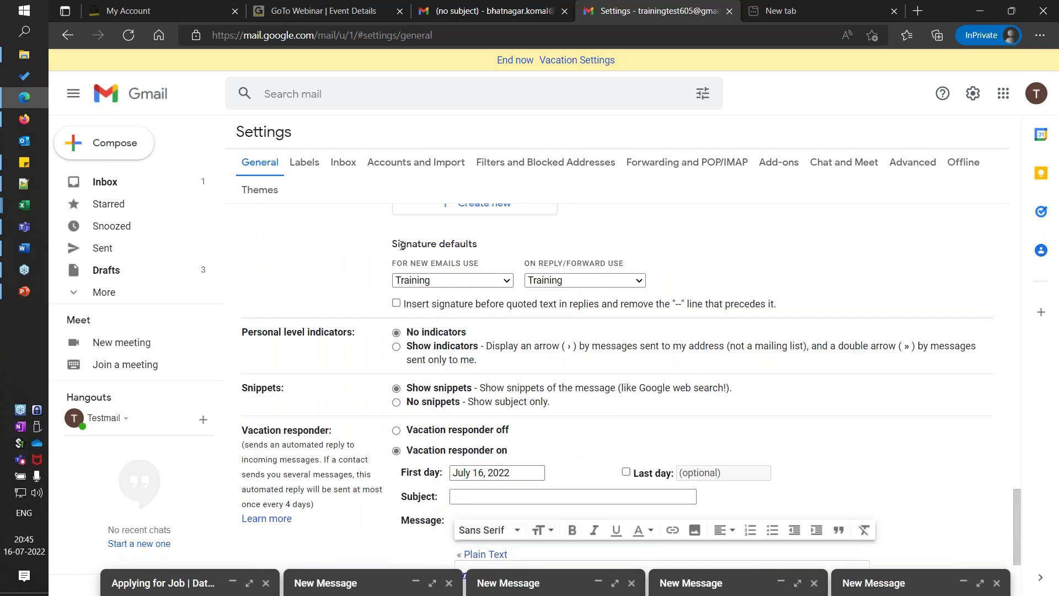
pyautogui.moveTo(392, 244); pyautogui.dragTo(488, 250)
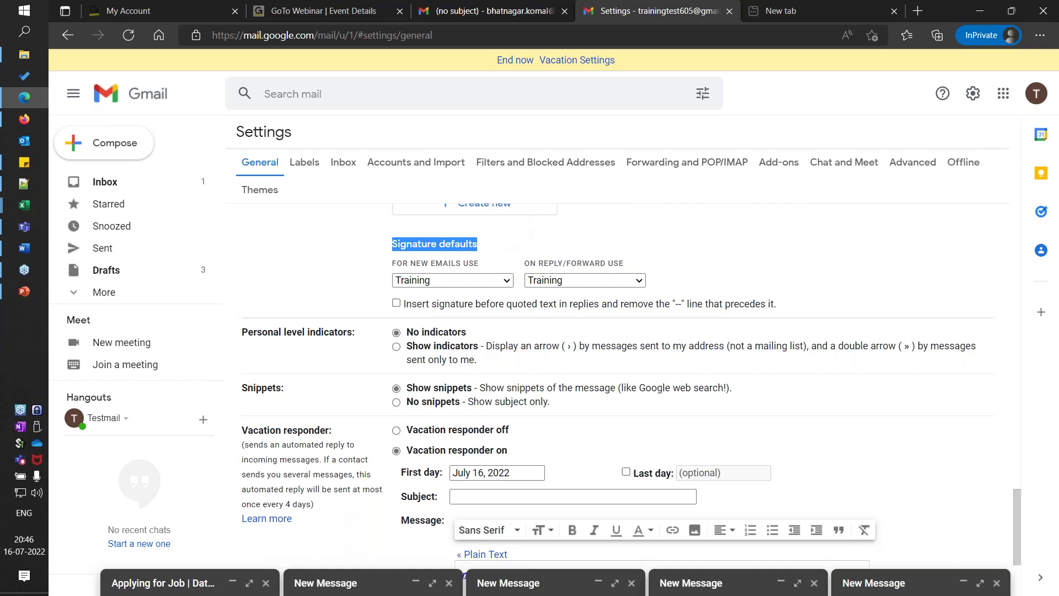
pyautogui.scroll(-2, 373, 326)
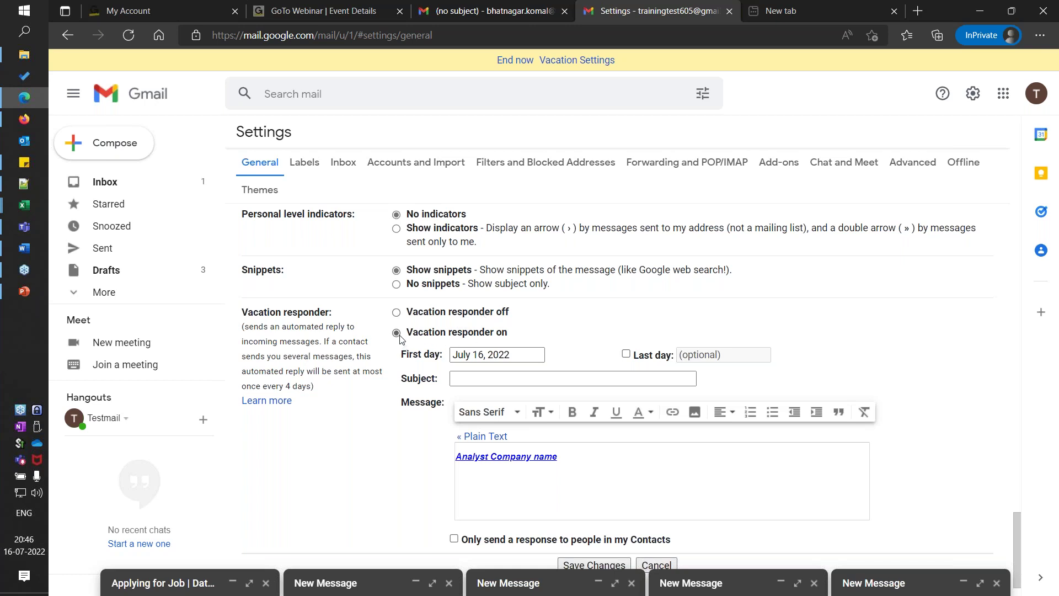
pyautogui.click(511, 351)
pyautogui.click(488, 381)
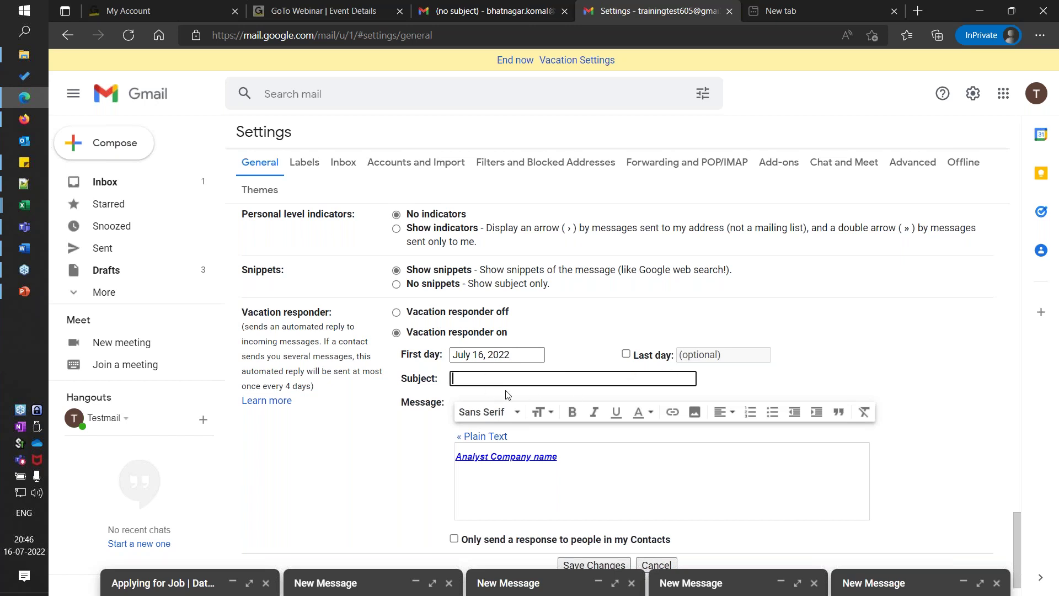
pyautogui.click(564, 463)
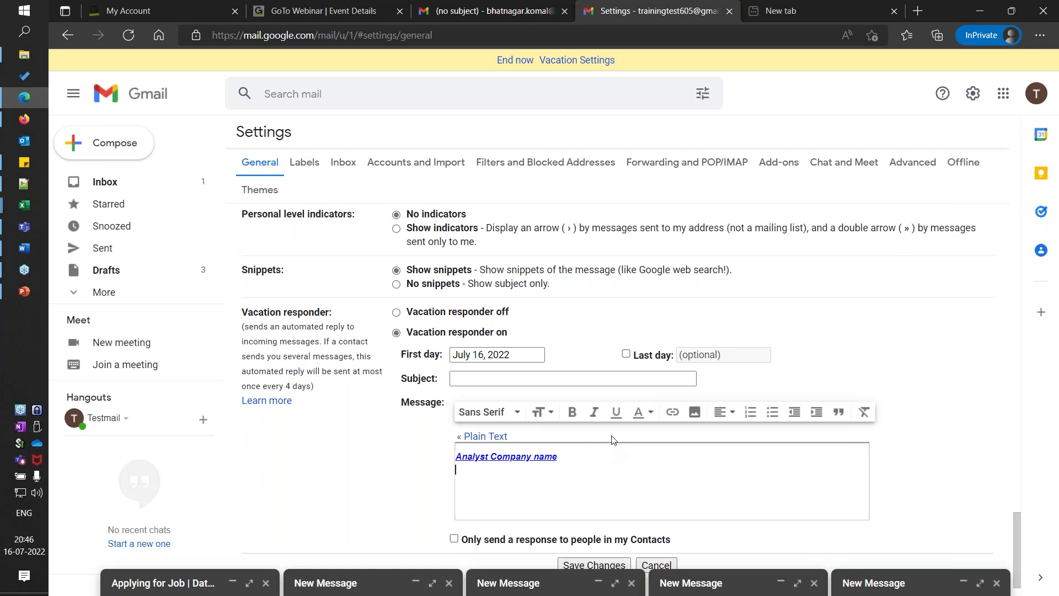
pyautogui.press('Return')
# Save the settings changes and compose a new message.
pyautogui.scroll(-1, 292, 301)
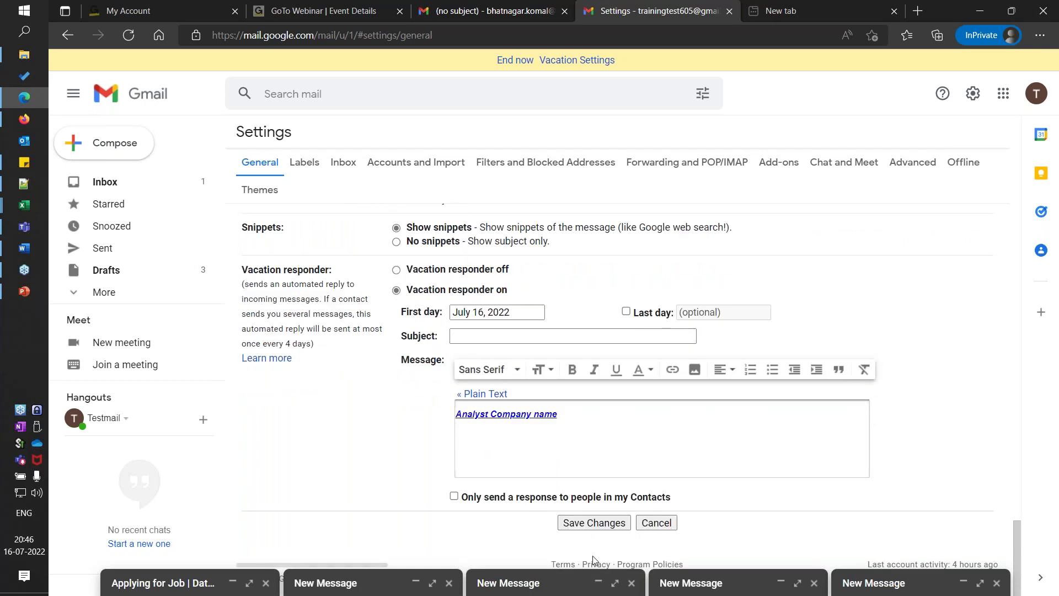
pyautogui.click(575, 522)
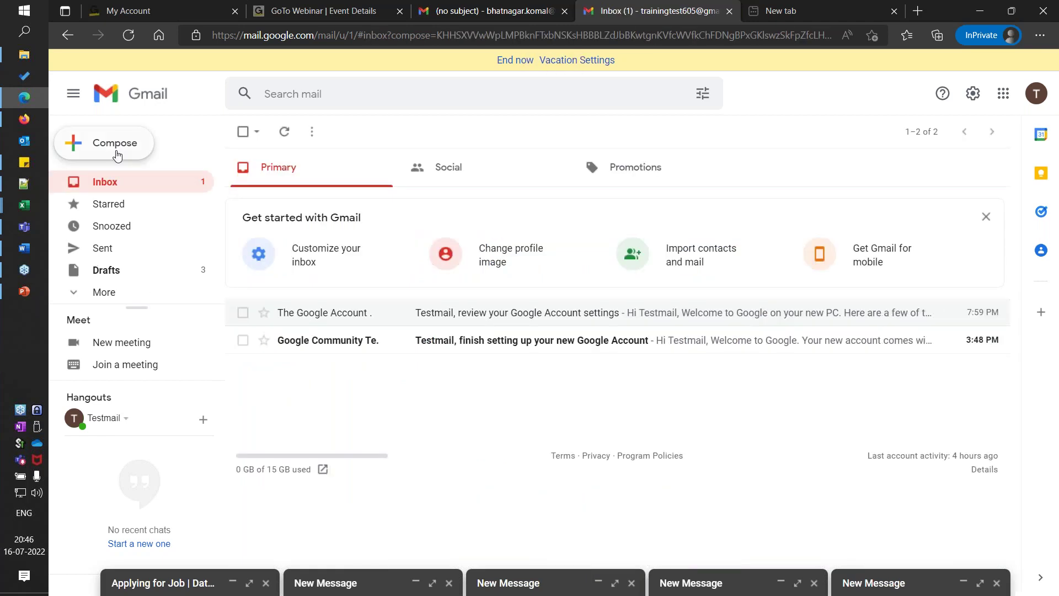
pyautogui.click(116, 153)
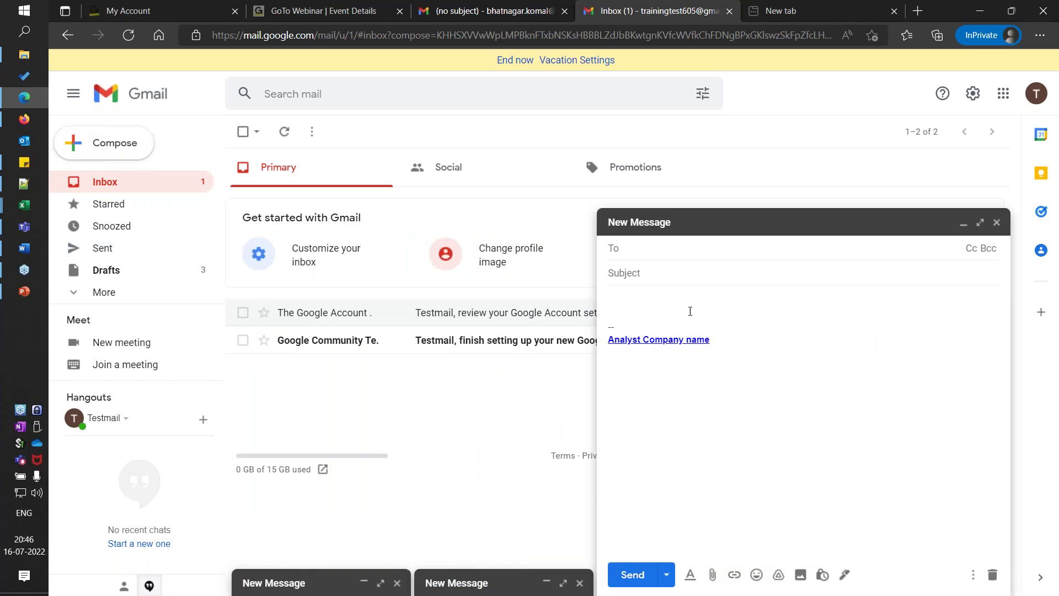
# Examine the signature text and the "--" separator line above it in the new message.
pyautogui.click(739, 341)
pyautogui.moveTo(608, 340); pyautogui.dragTo(764, 345)
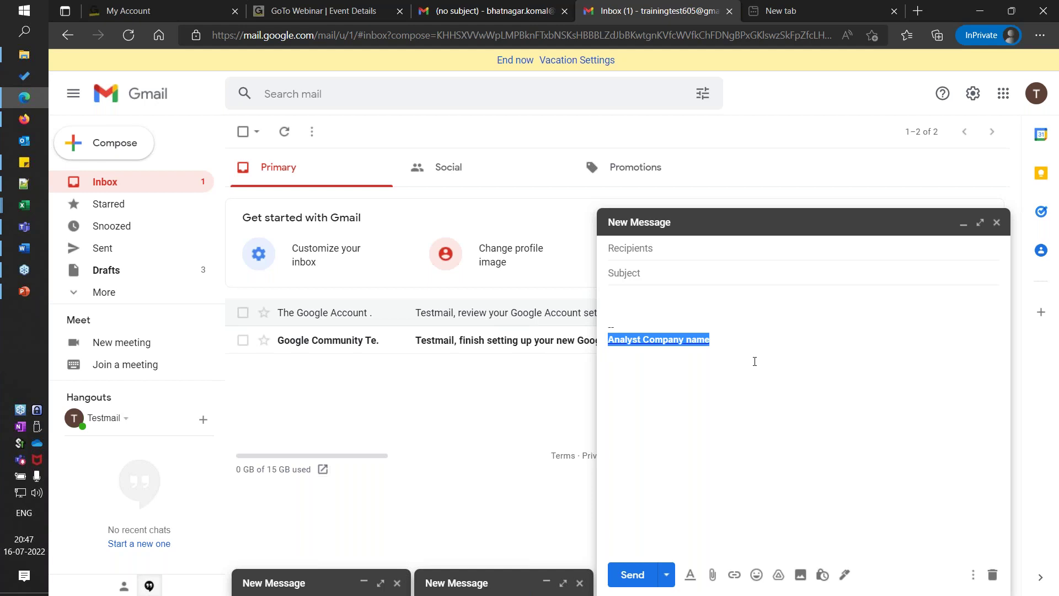
pyautogui.click(629, 324)
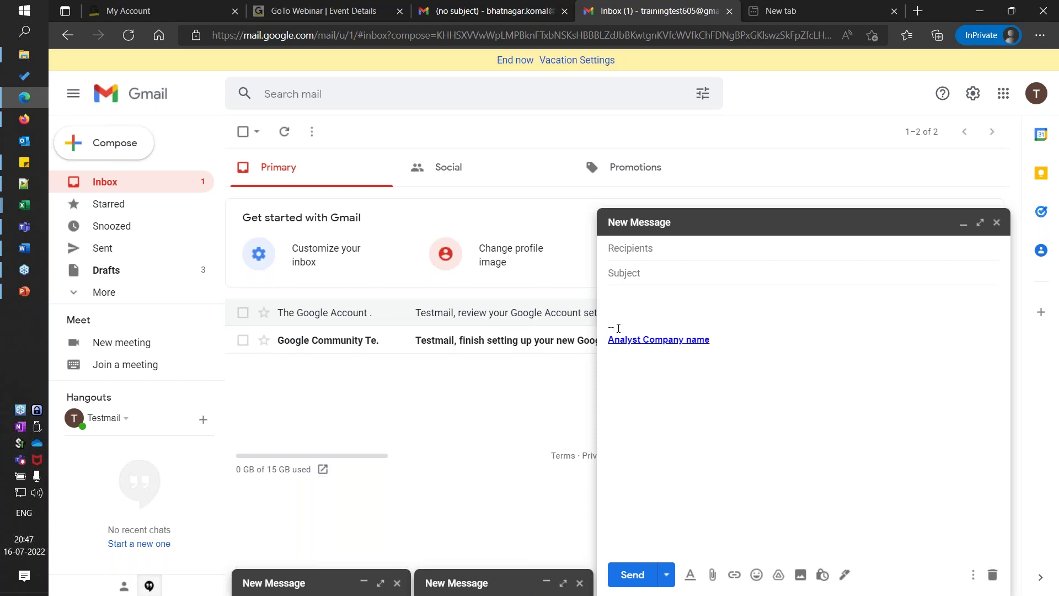
pyautogui.moveTo(617, 327); pyautogui.dragTo(610, 329)
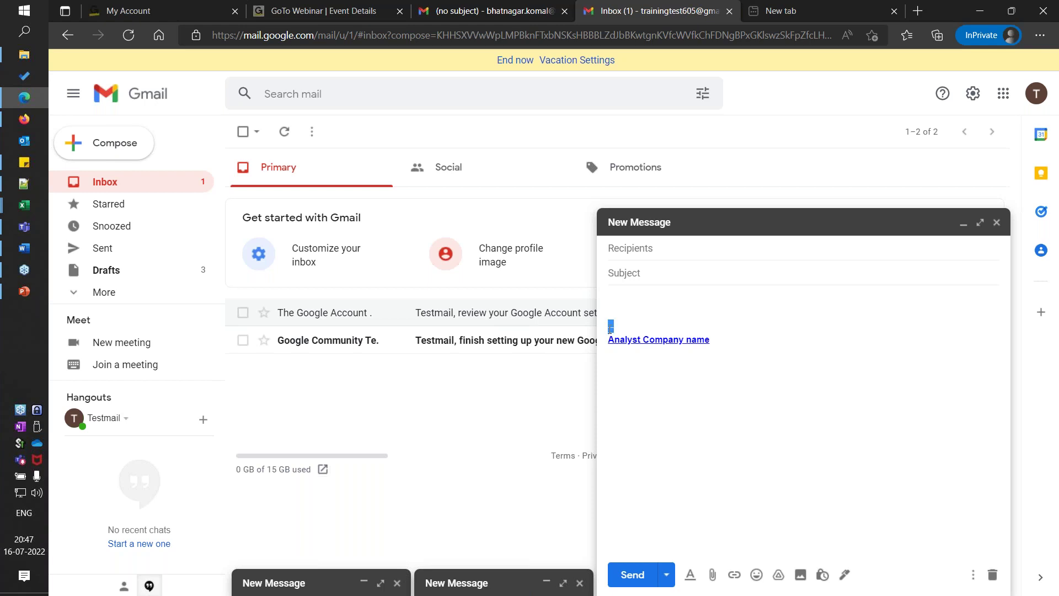
pyautogui.click(640, 324)
pyautogui.click(657, 304)
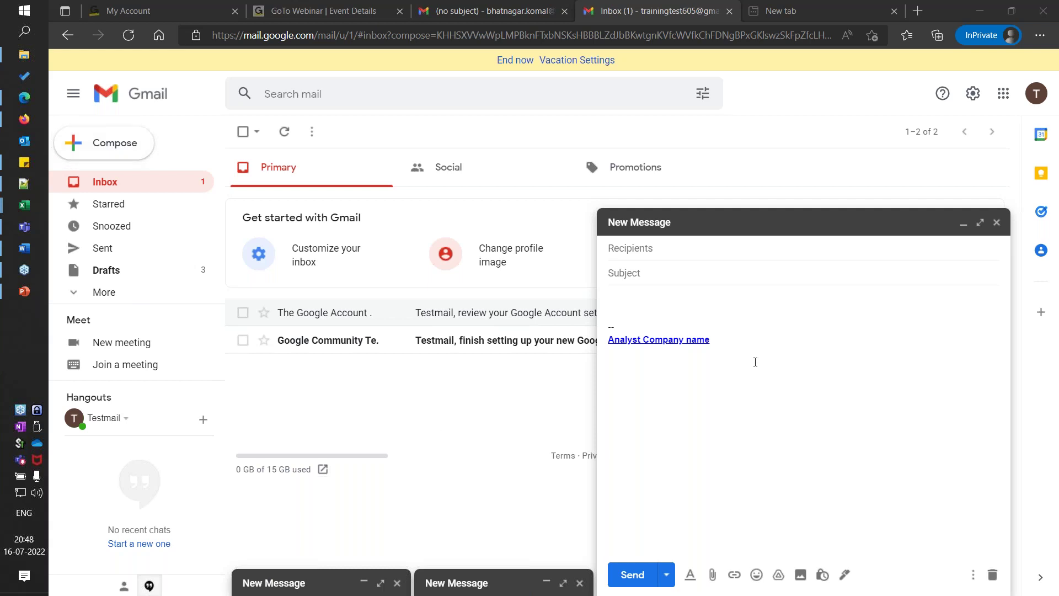
pyautogui.click(745, 256)
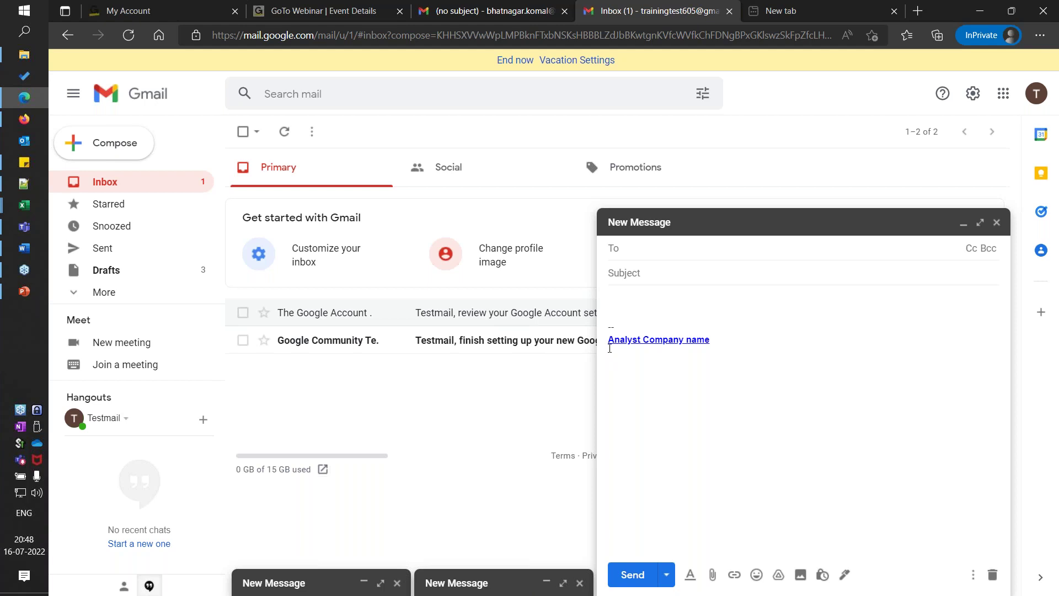
pyautogui.moveTo(610, 340); pyautogui.dragTo(756, 347)
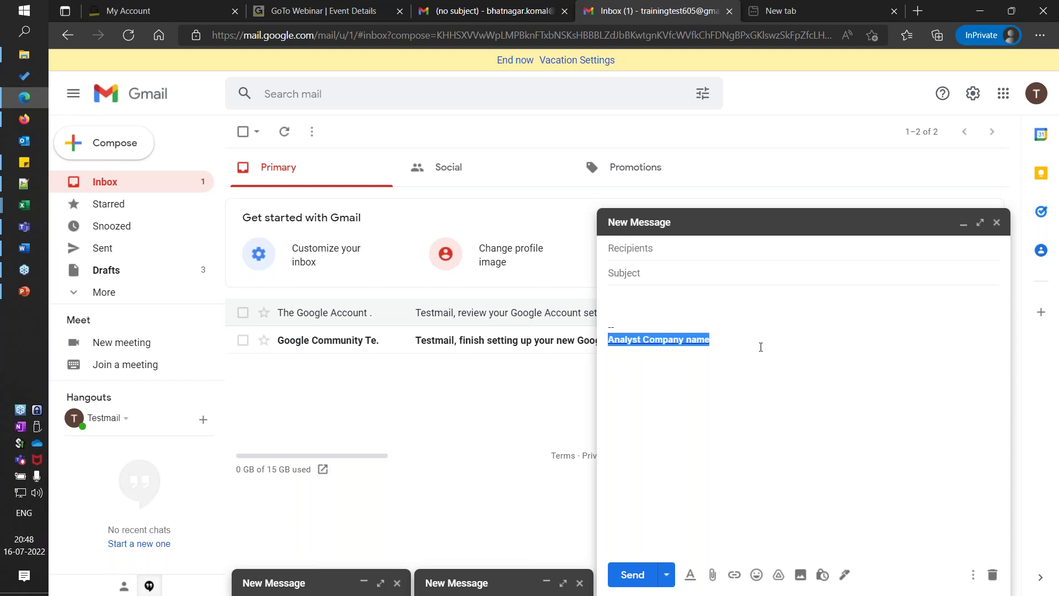
pyautogui.click(761, 347)
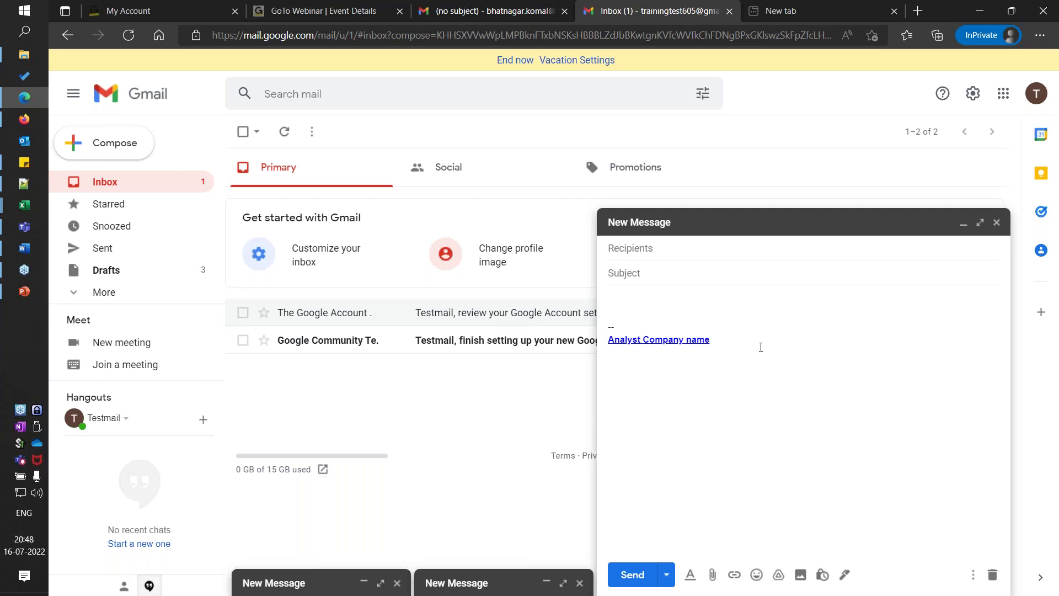
pyautogui.click(655, 331)
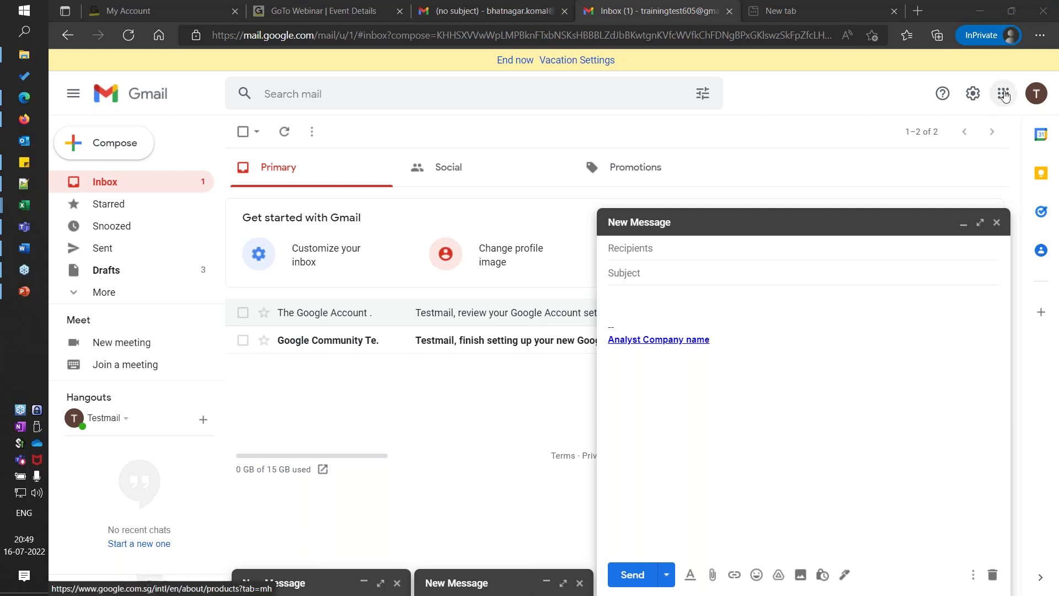
# Open the full mail settings, check the vacation responder's first day, and enable its last day with July 23, 2022.
pyautogui.click(974, 94)
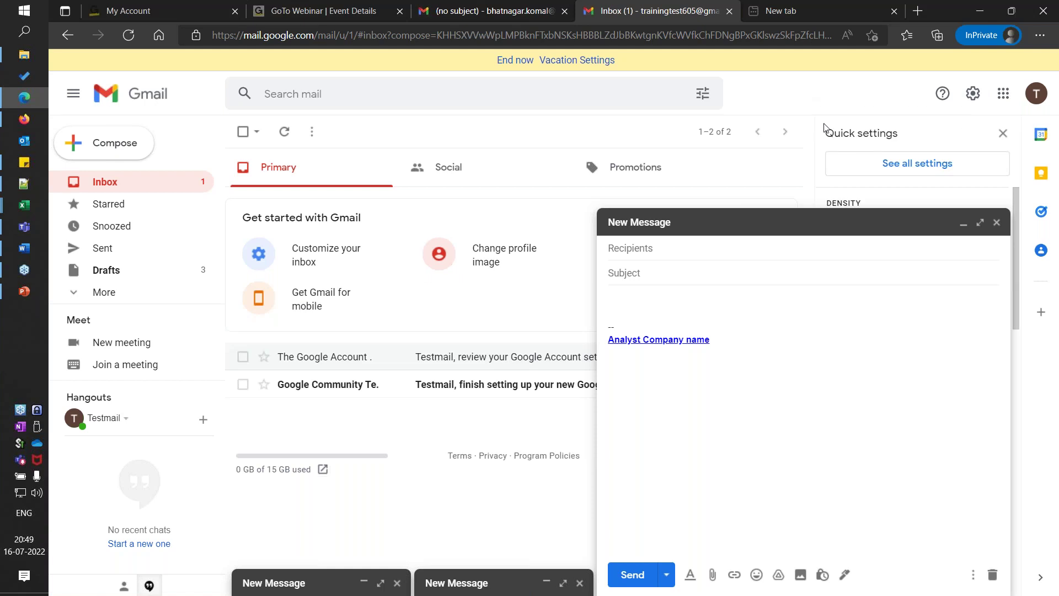
pyautogui.click(886, 166)
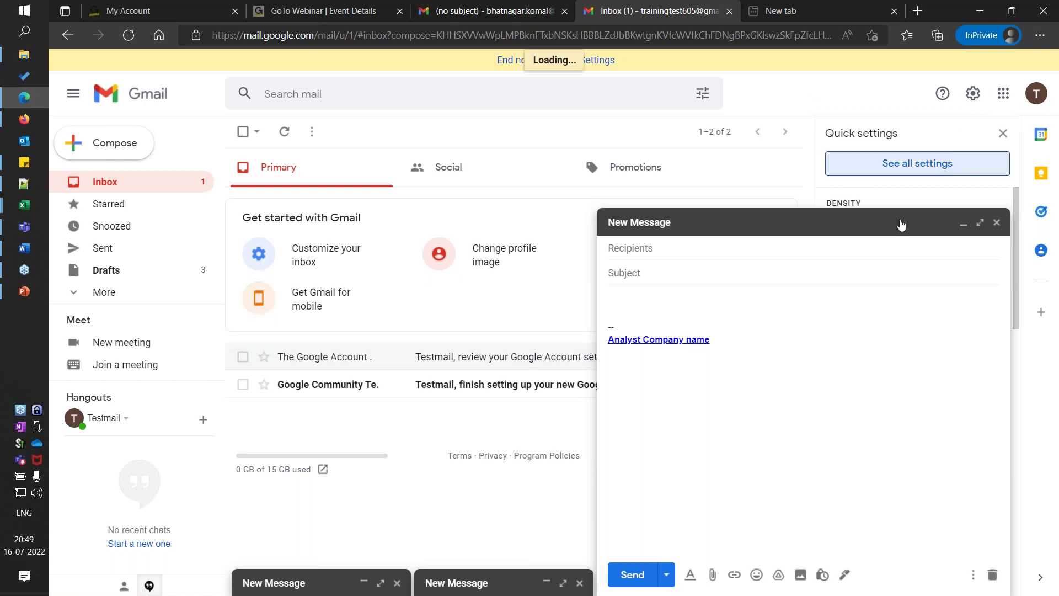
pyautogui.click(962, 226)
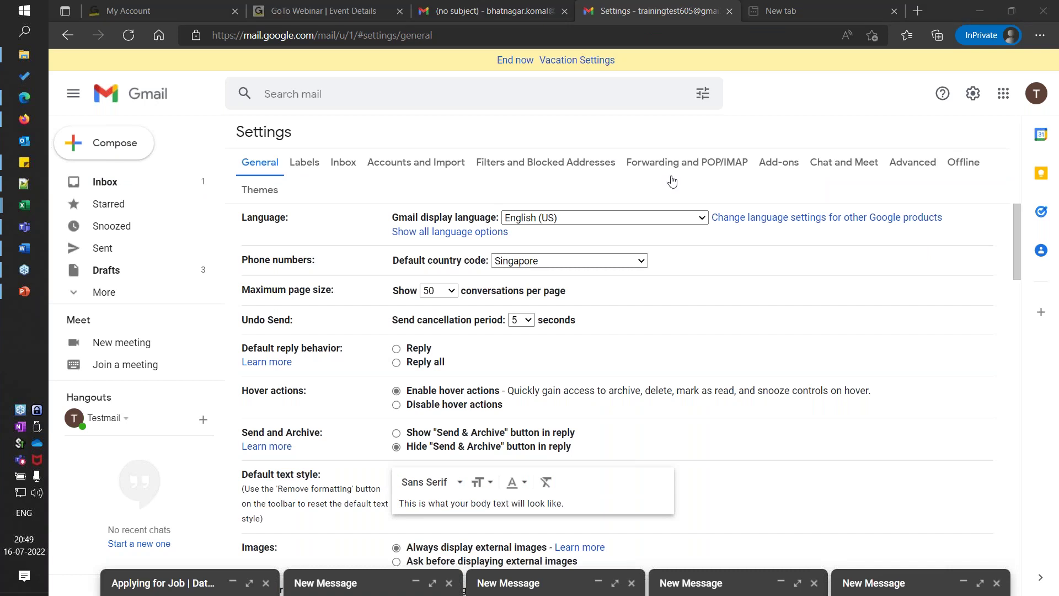
pyautogui.scroll(-15, 665, 287)
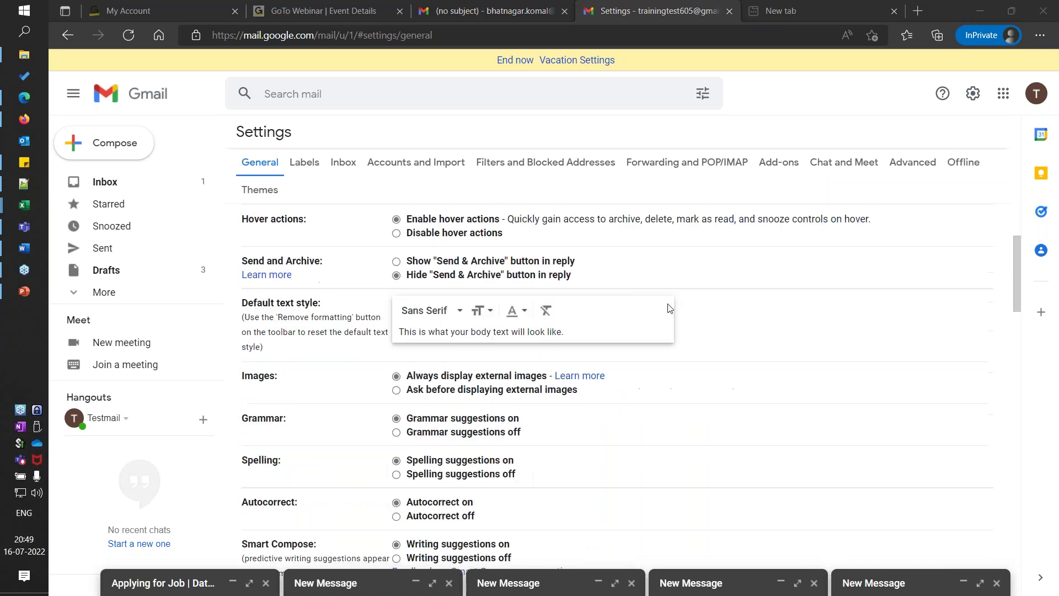
pyautogui.scroll(-3, 669, 305)
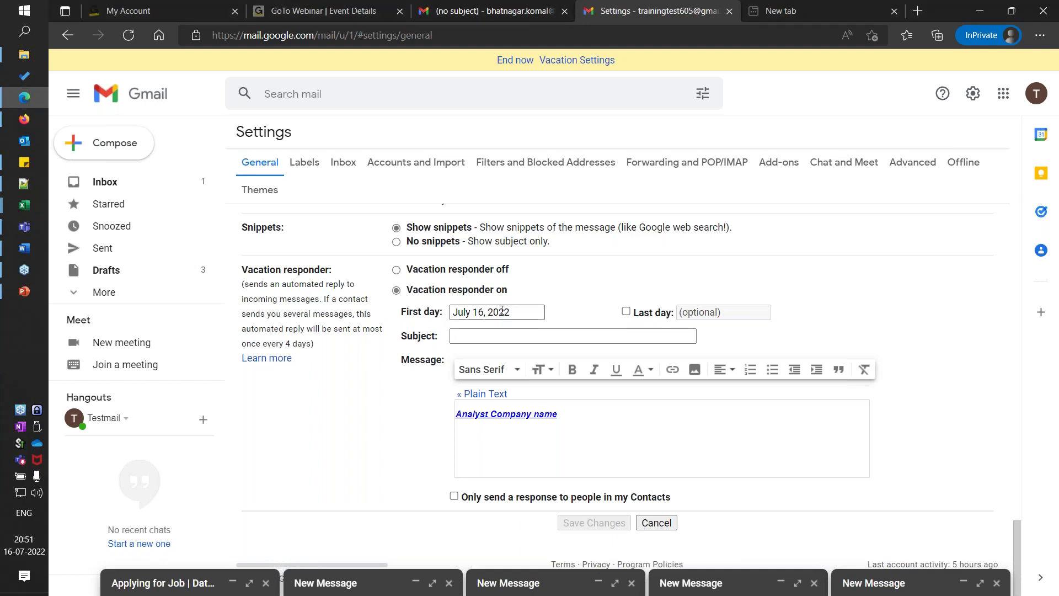
pyautogui.click(520, 312)
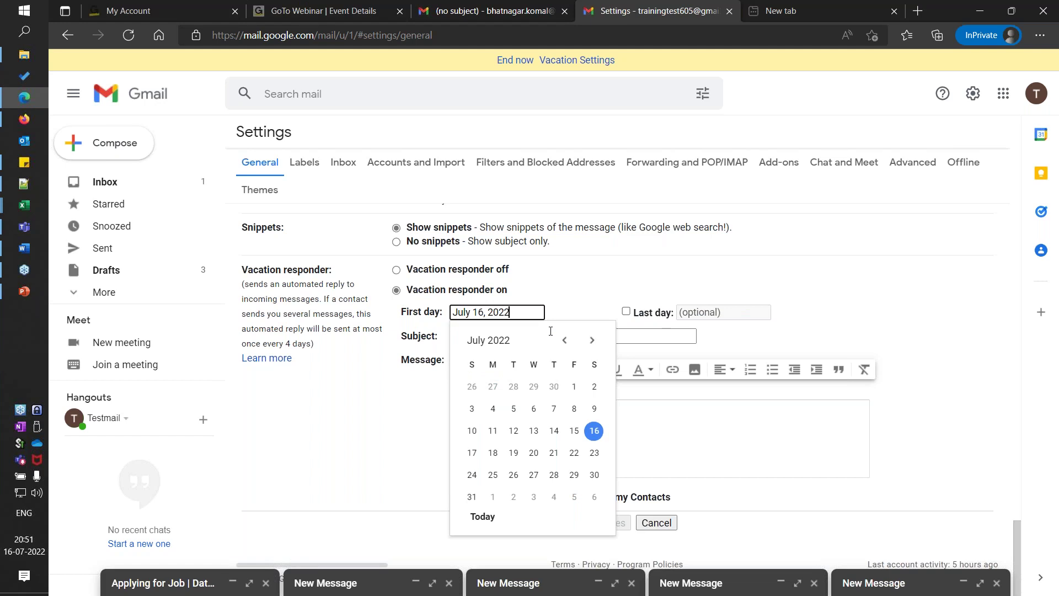
pyautogui.click(627, 311)
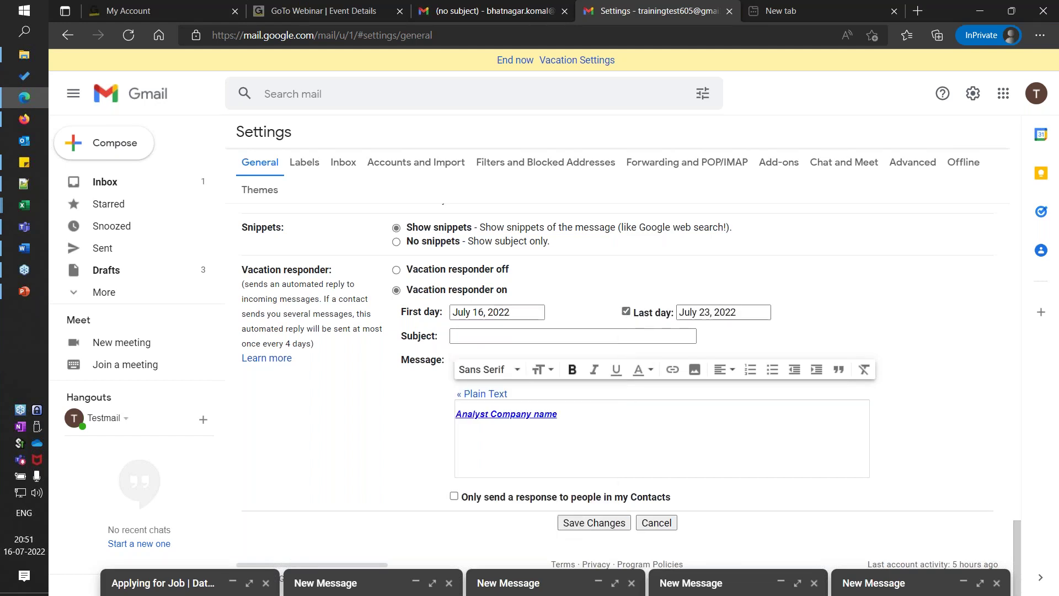
# Enter "Out of desk will revert shortly" as the vacation responder's subject.
pyautogui.click(497, 339)
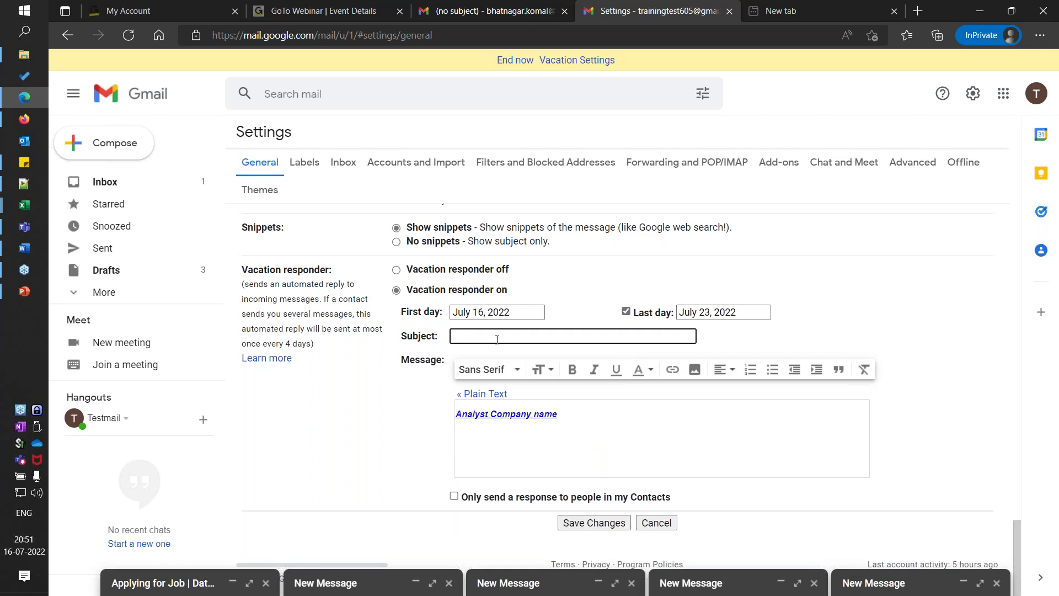
pyautogui.write('Out of o')
pyautogui.write('esk will revert shortly')
# Replace the vacation responder's message text with "I am vacation will revert soon".
pyautogui.click(574, 415)
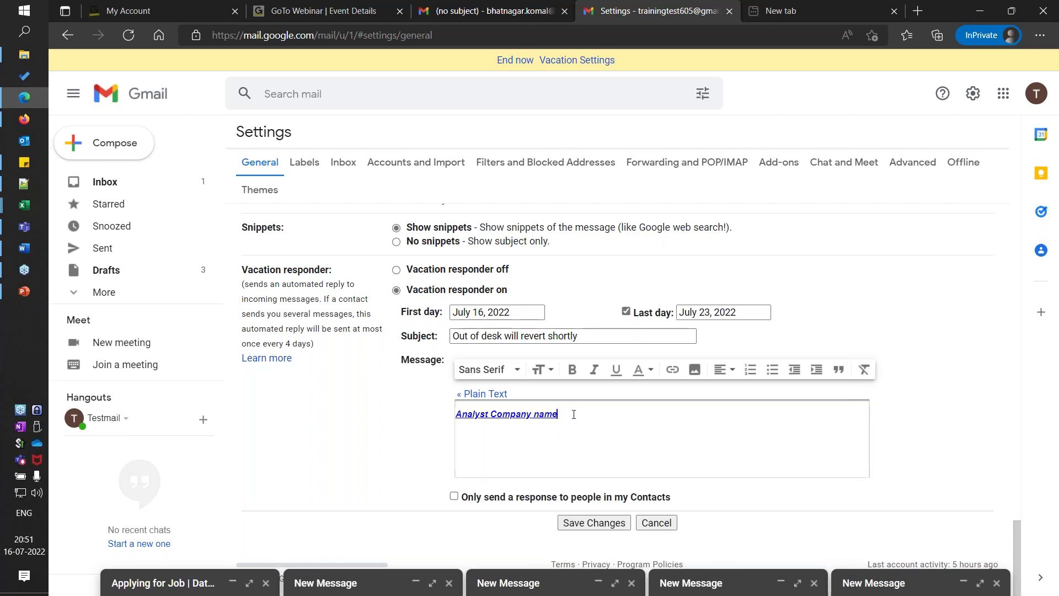
pyautogui.moveTo(574, 415); pyautogui.dragTo(444, 425)
pyautogui.press('BackSpace')
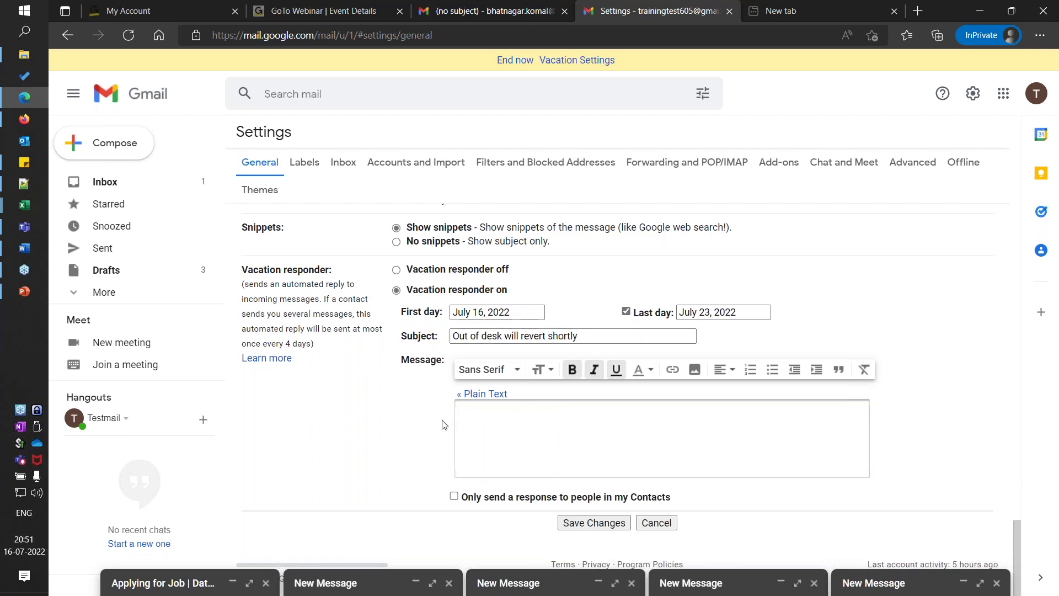
pyautogui.write('I am vacation will i')
pyautogui.write('eveert soon')
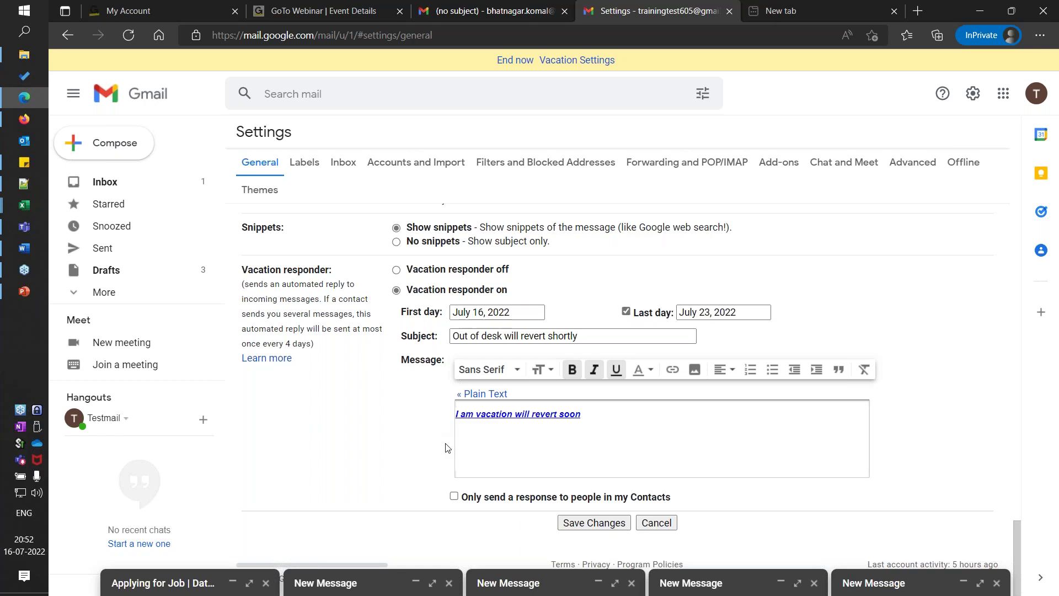
# Restrict vacation responses to people in Contacts and save the settings changes.
pyautogui.click(454, 497)
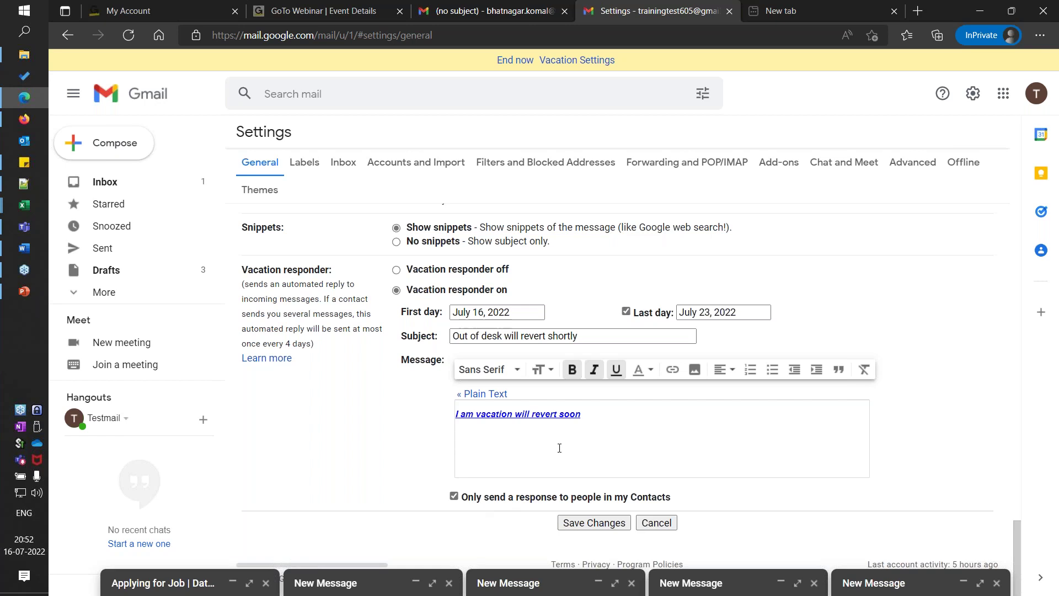
pyautogui.click(594, 522)
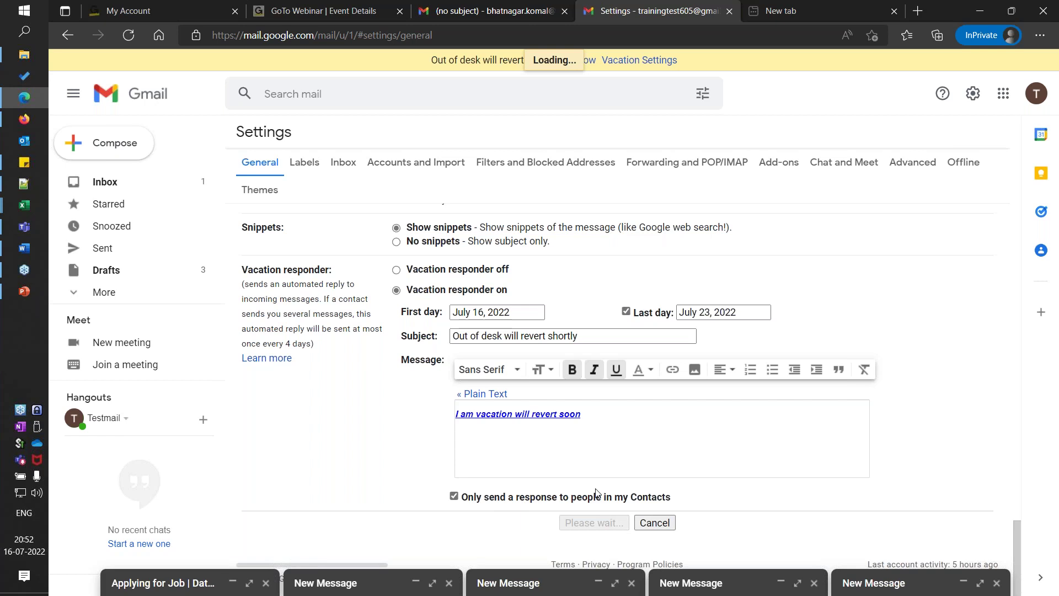
# Compose a new message and switch to the E-Mail Writing.pptx presentation in PowerPoint.
pyautogui.click(134, 148)
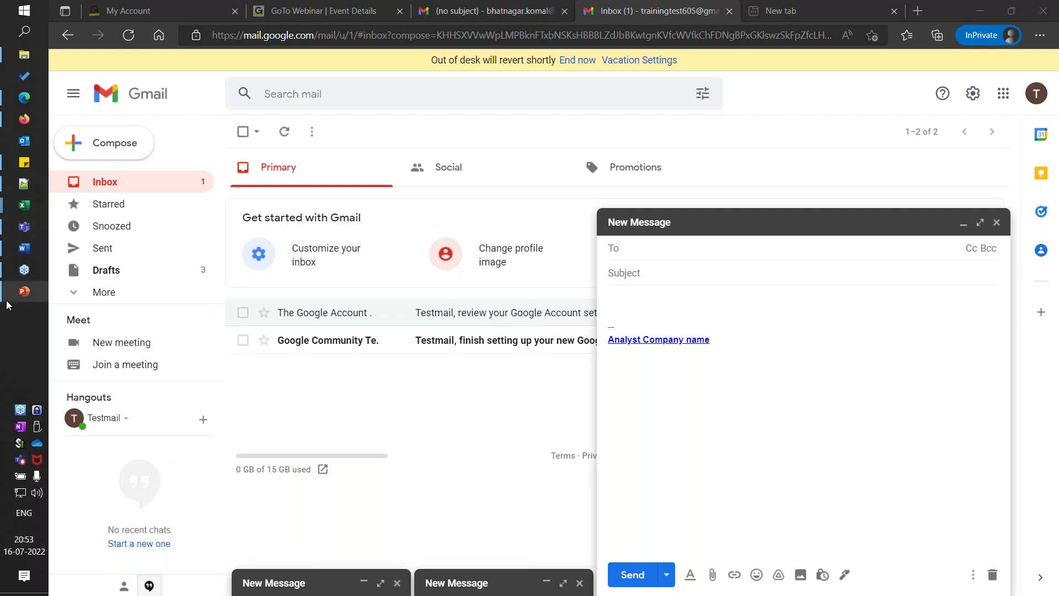
pyautogui.moveTo(16, 299)
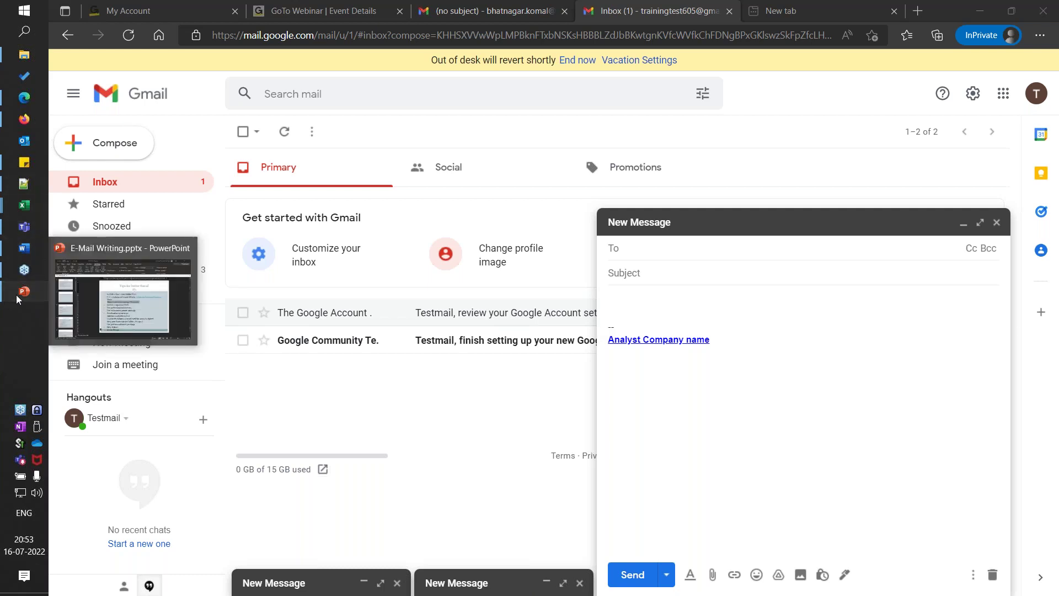
pyautogui.click(90, 284)
# Look through the opening slides, including "Answers", and show slide 5, "Tips for better Email".
pyautogui.click(132, 307)
pyautogui.click(160, 175)
pyautogui.click(134, 445)
pyautogui.click(128, 376)
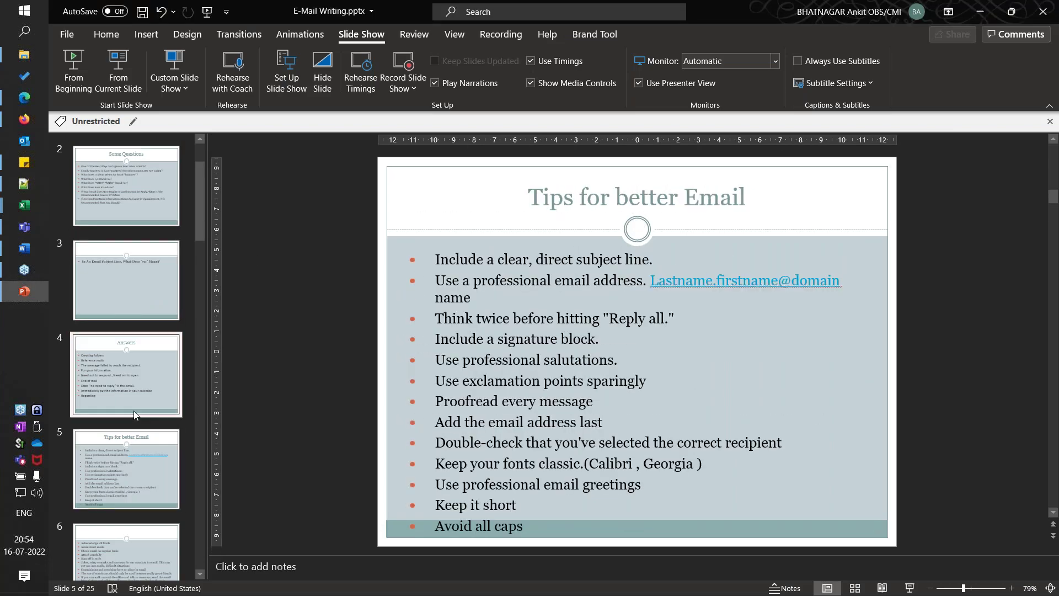
pyautogui.click(117, 291)
pyautogui.click(110, 356)
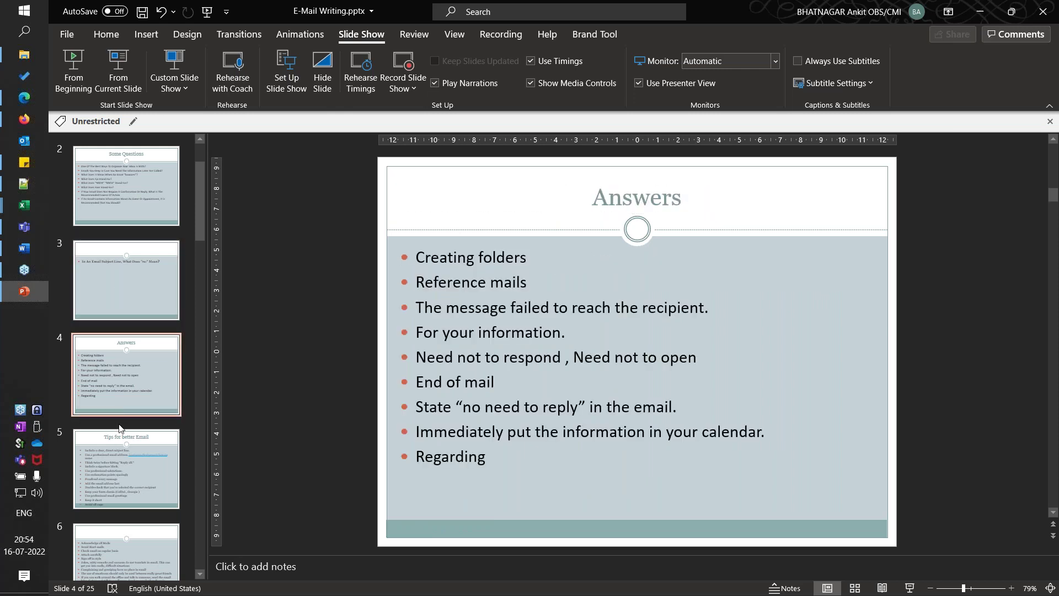
pyautogui.click(114, 444)
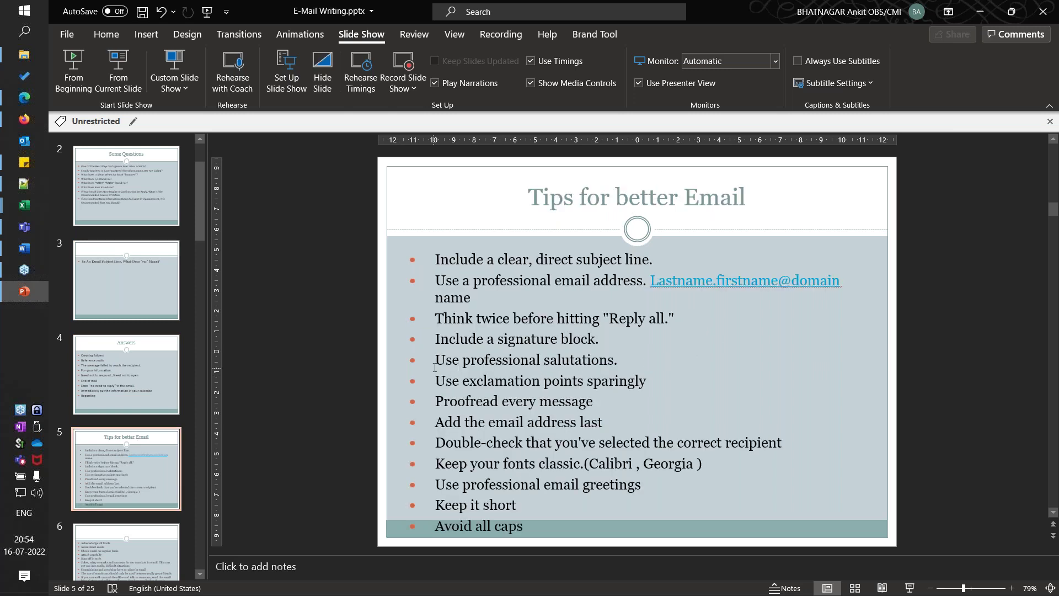
# Point out the "Use professional salutations" tip on slide 5 by selecting its text.
pyautogui.moveTo(439, 360); pyautogui.dragTo(614, 360)
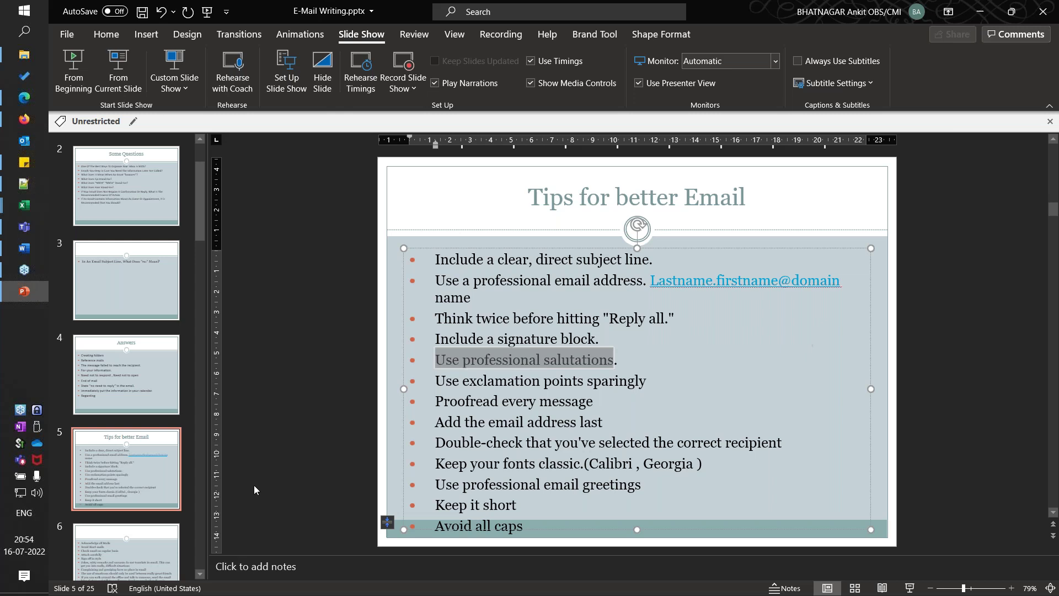
pyautogui.moveTo(205, 223); pyautogui.dragTo(205, 324)
pyautogui.moveTo(204, 362); pyautogui.dragTo(205, 187)
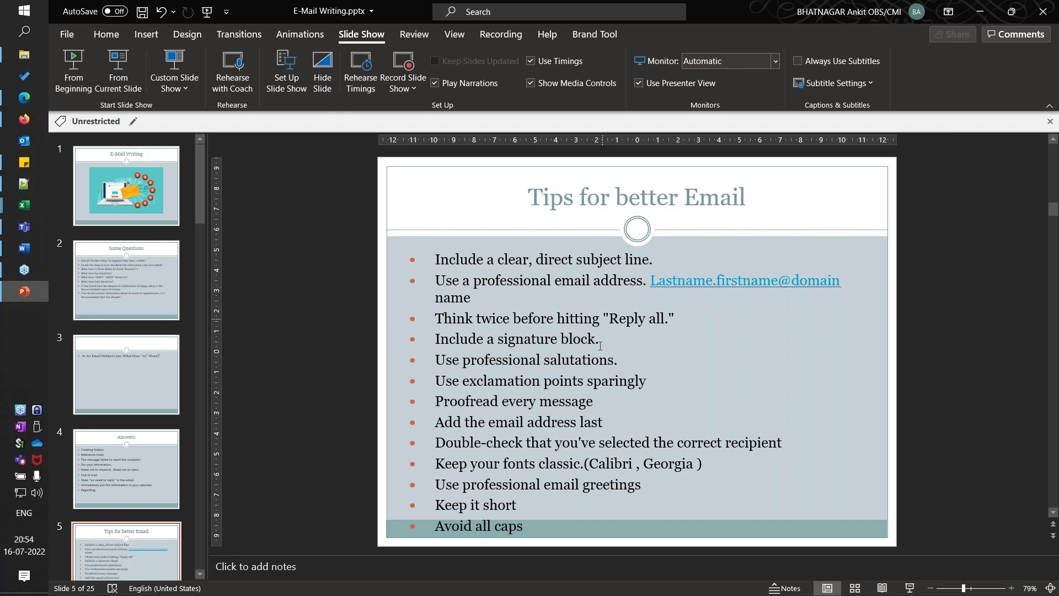
pyautogui.moveTo(464, 360); pyautogui.dragTo(620, 360)
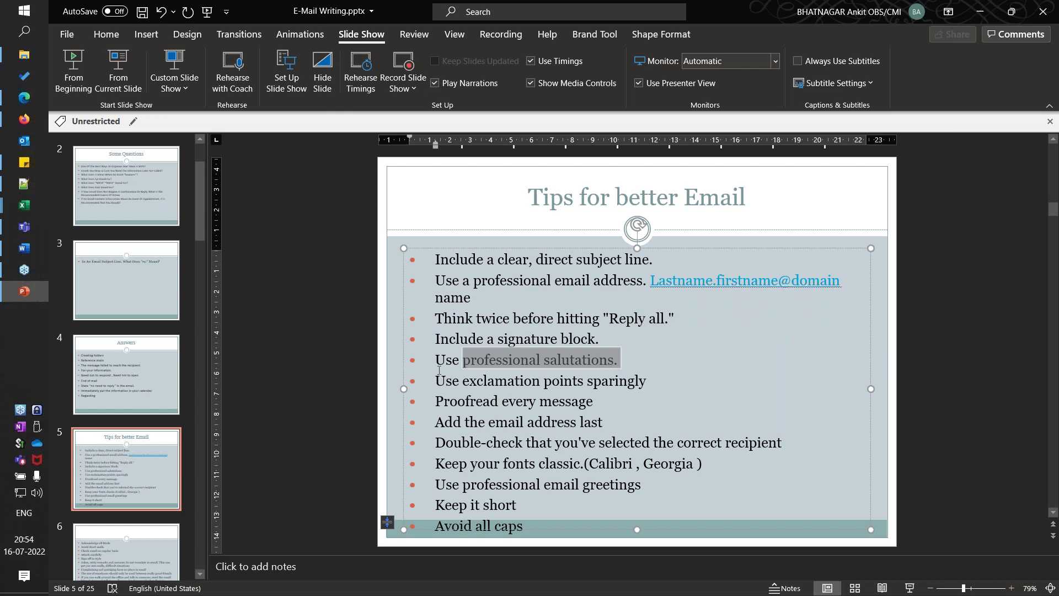